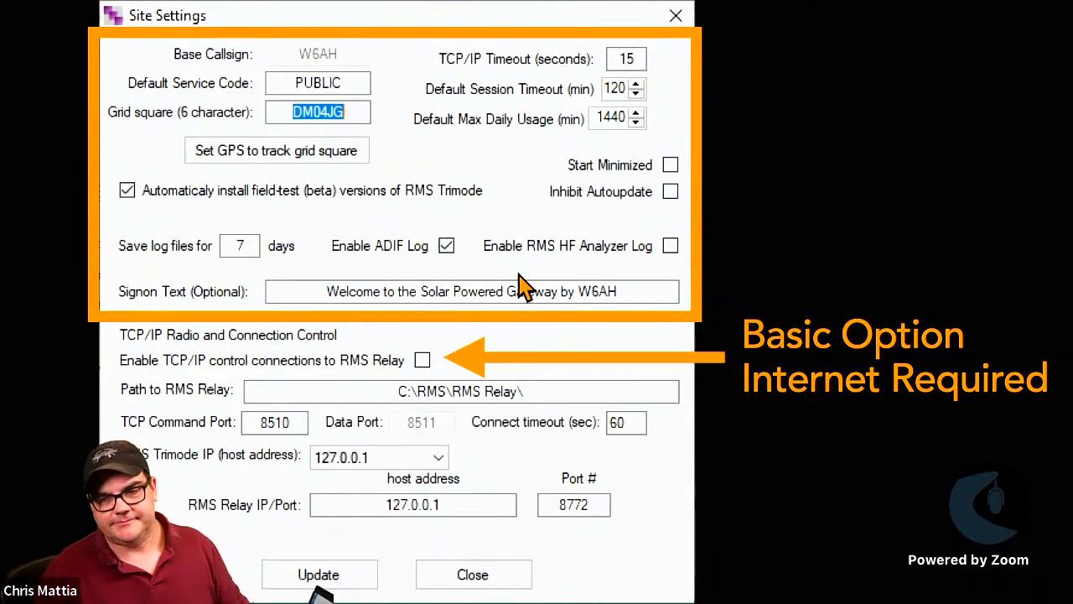
key("Right")
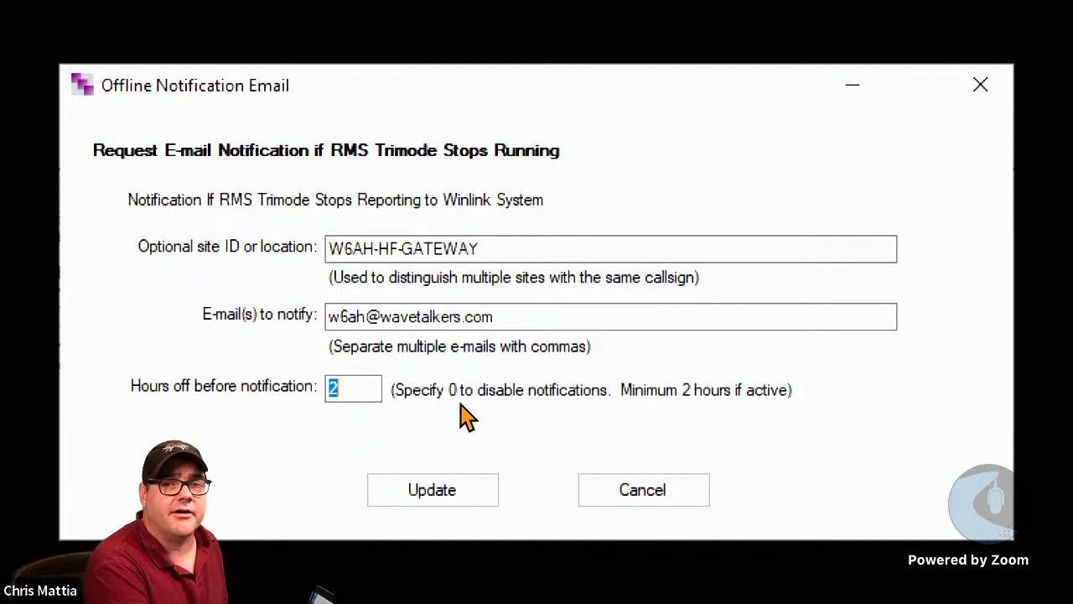
key("Right")
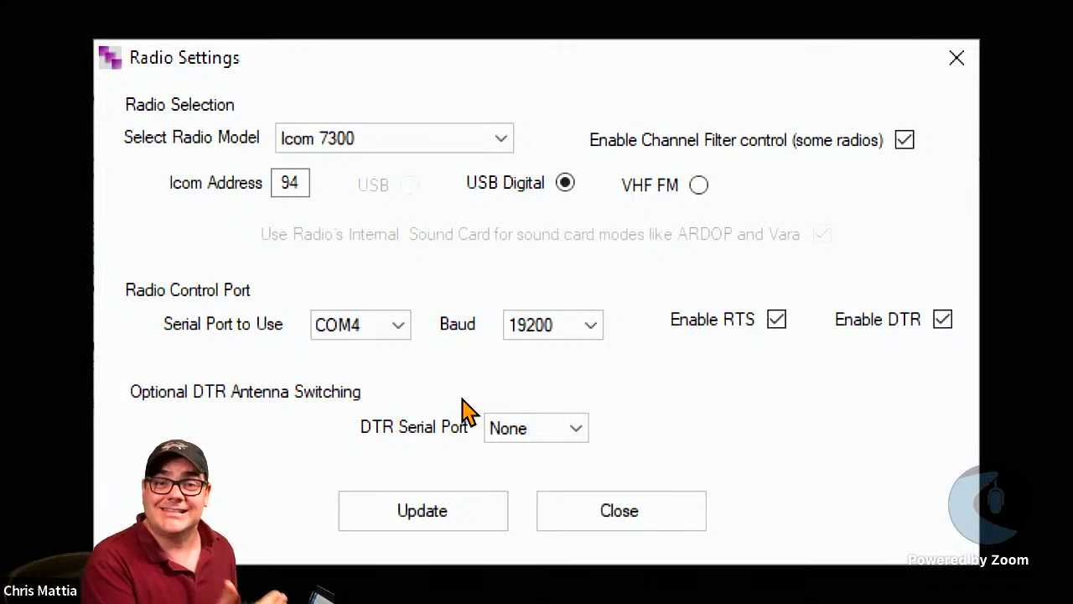
key("Right")
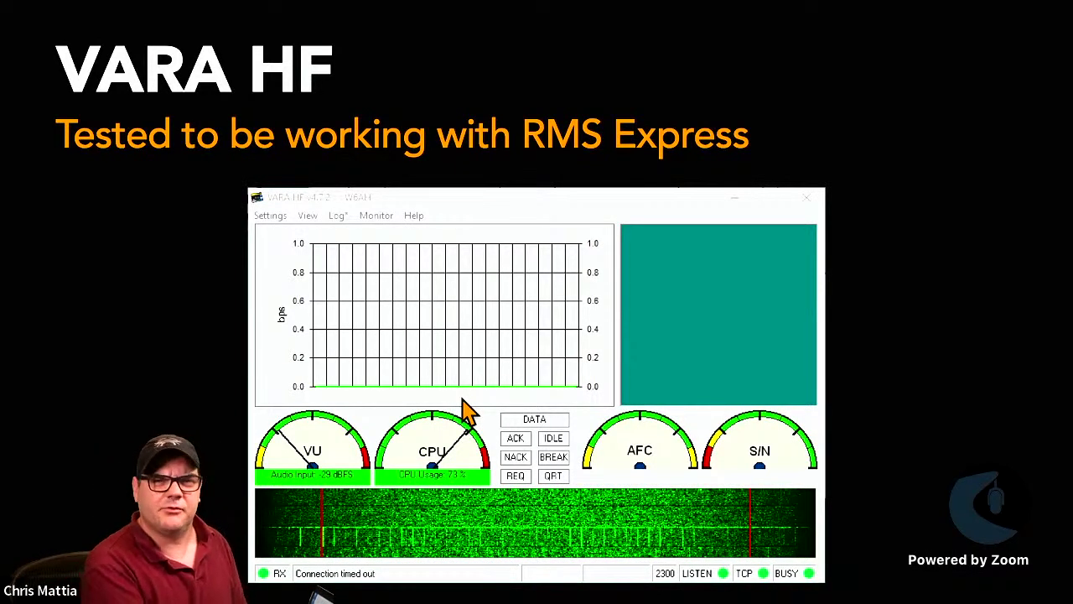
key("Right")
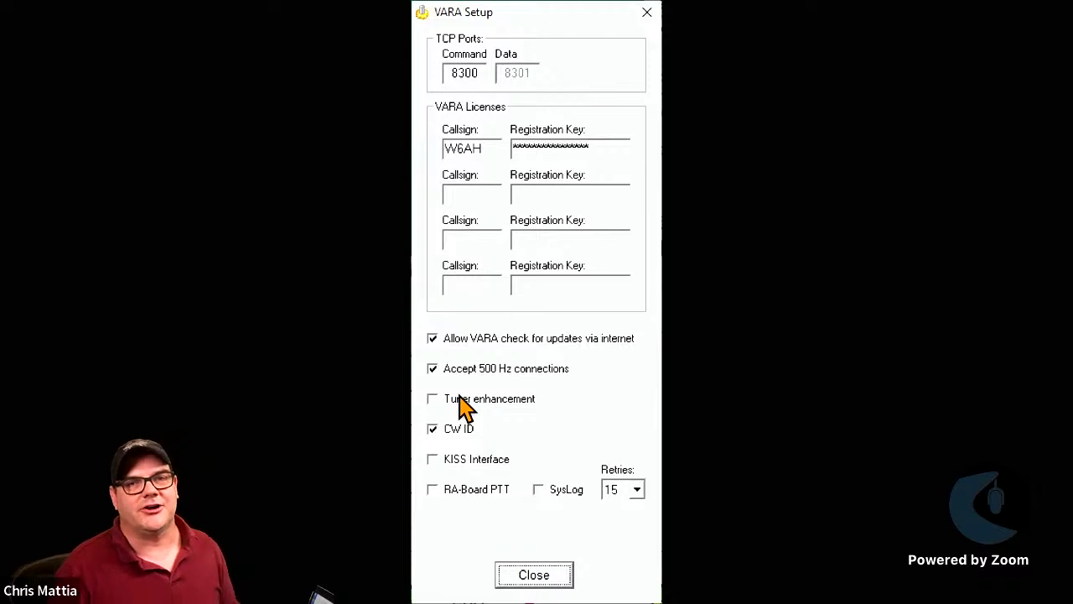
key("Right")
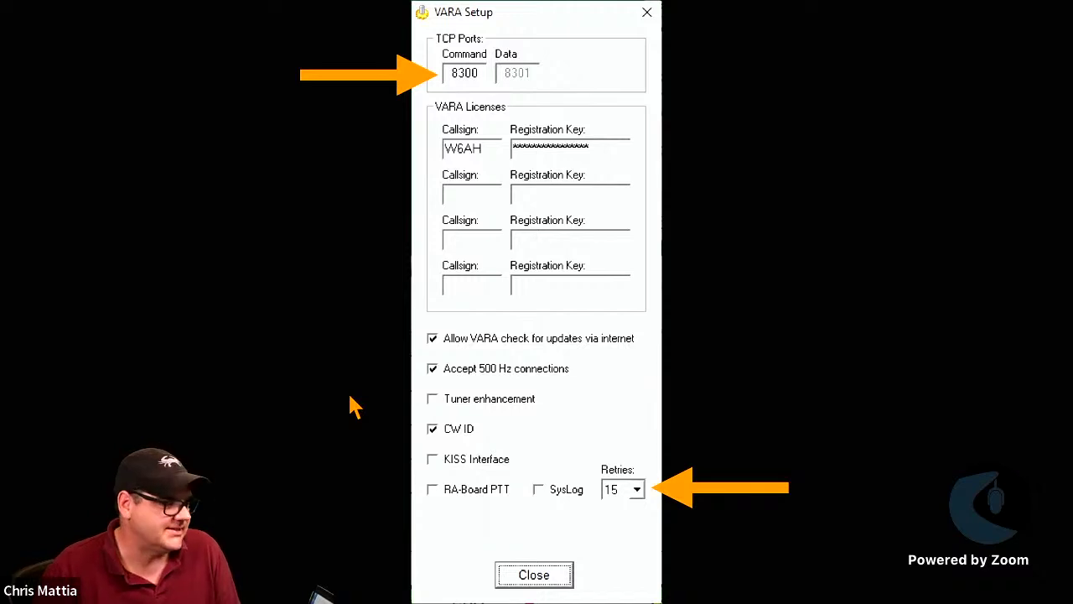
key("Right")
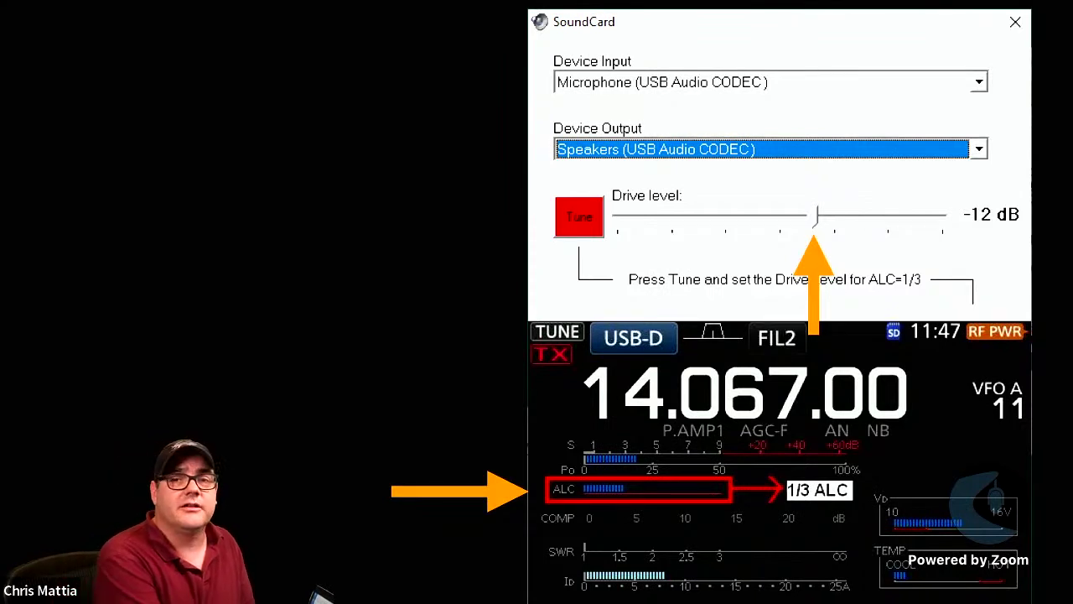
left_click(351, 399)
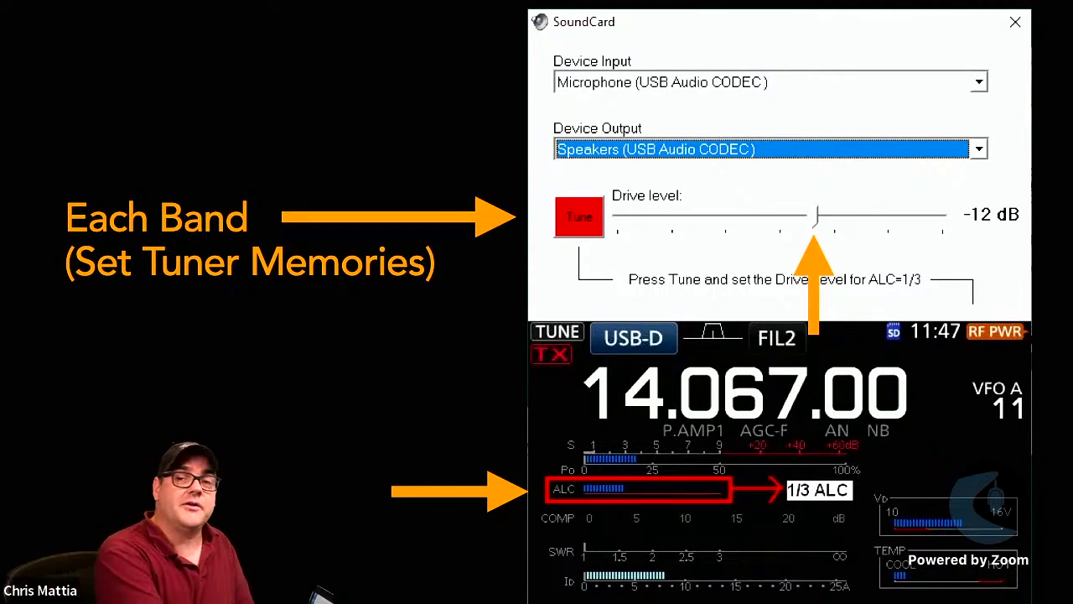
key("Right")
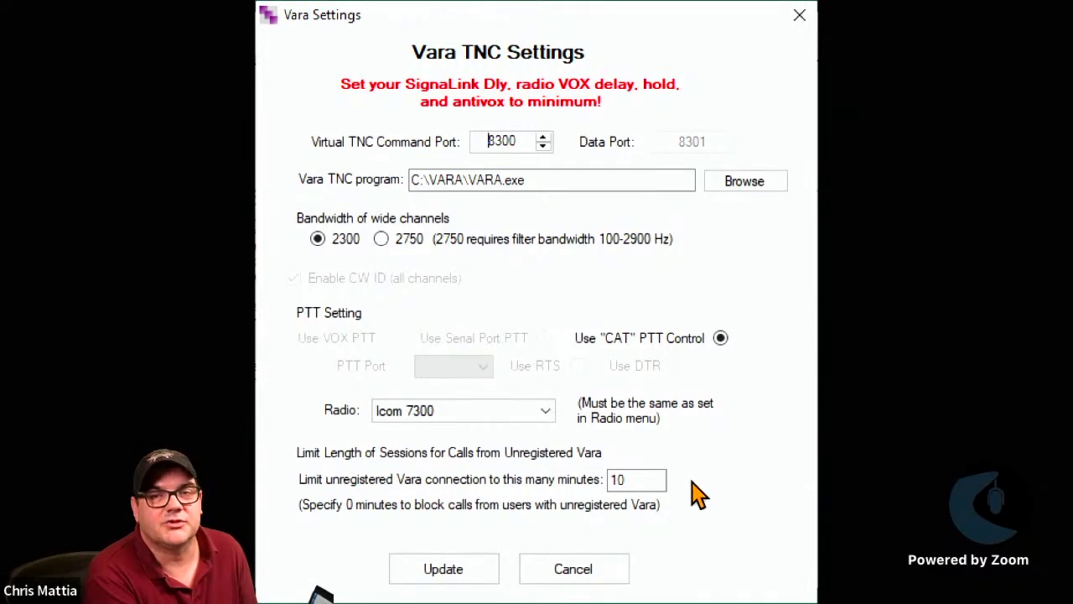
key("Escape")
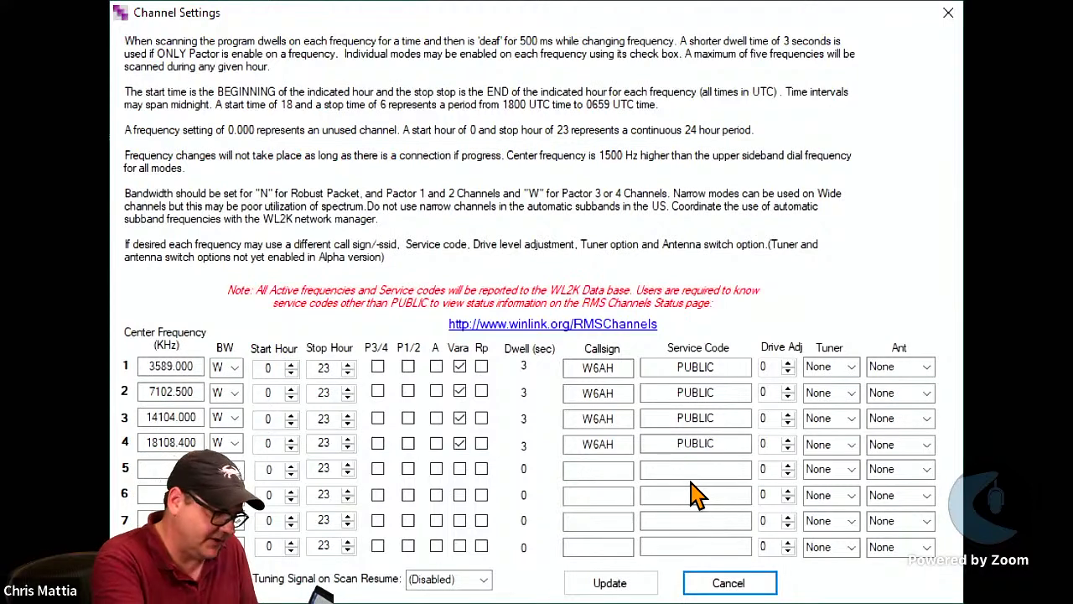
key("alt+Tab")
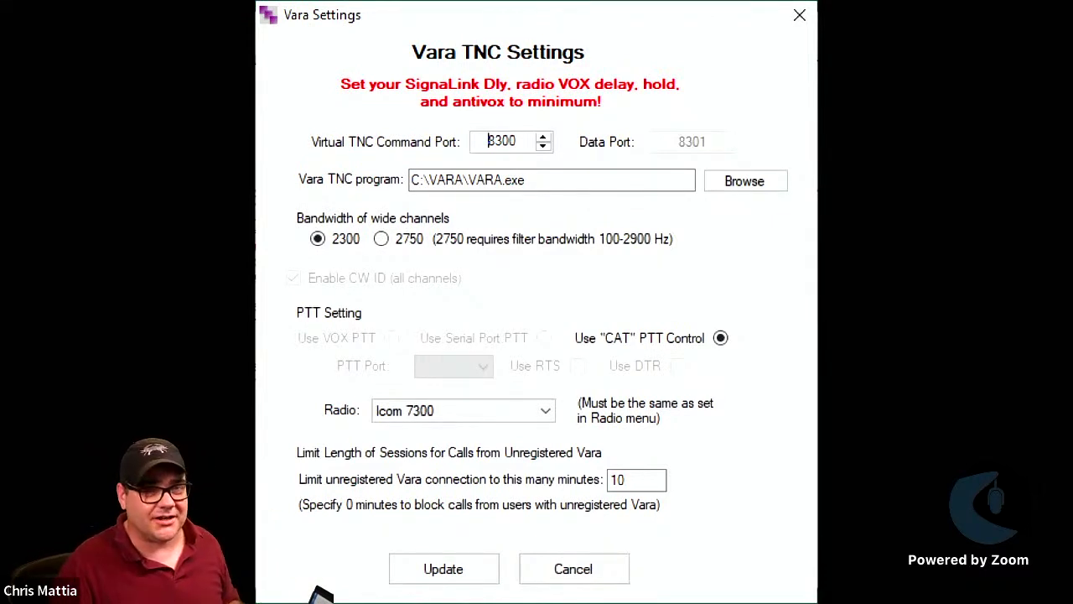
key("Escape")
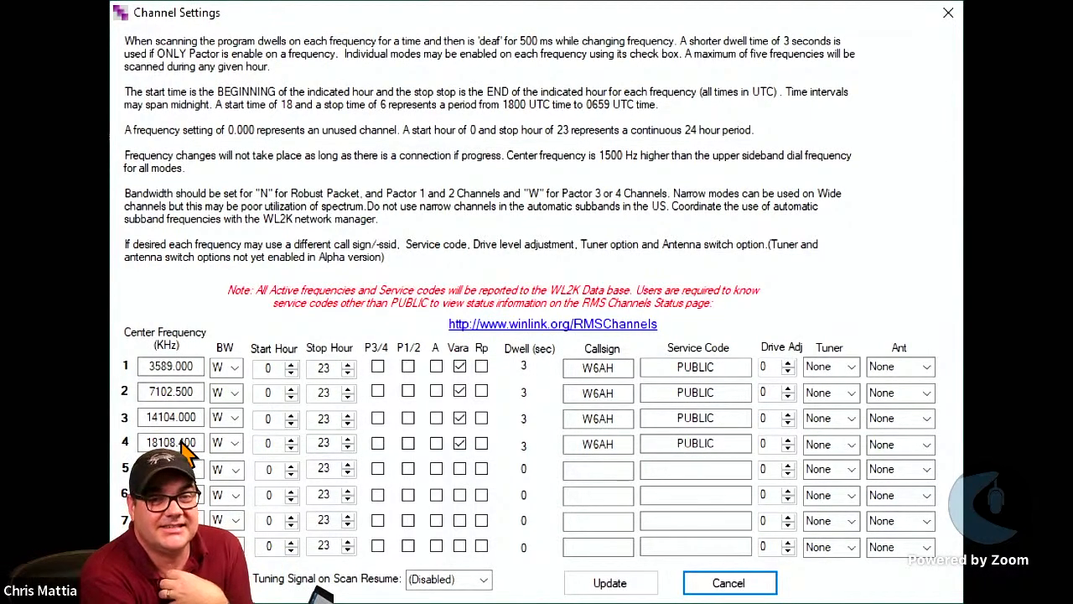
key("alt+Tab")
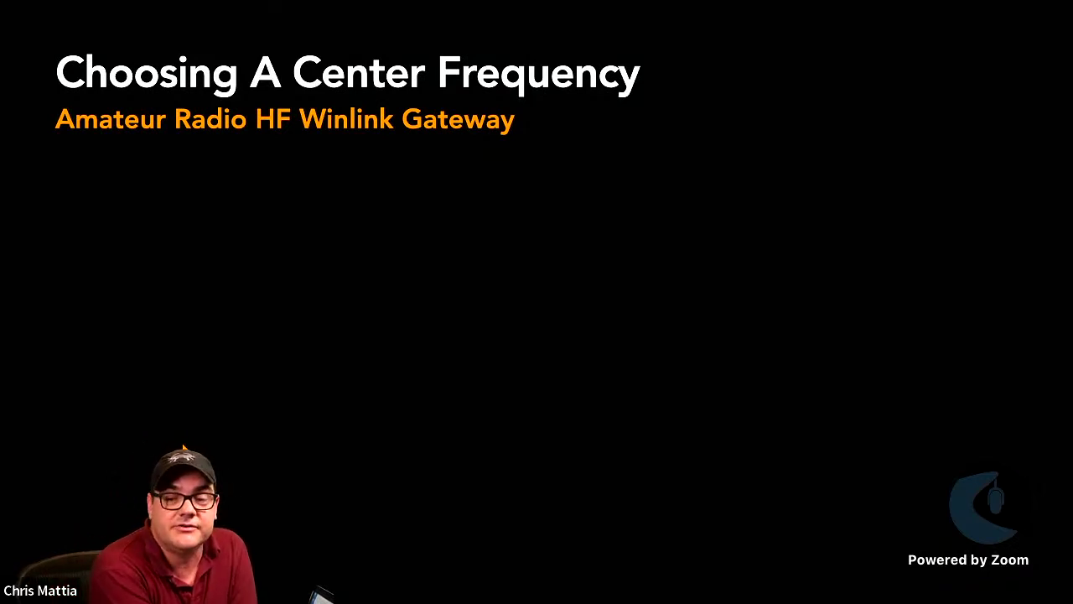
key("Right")
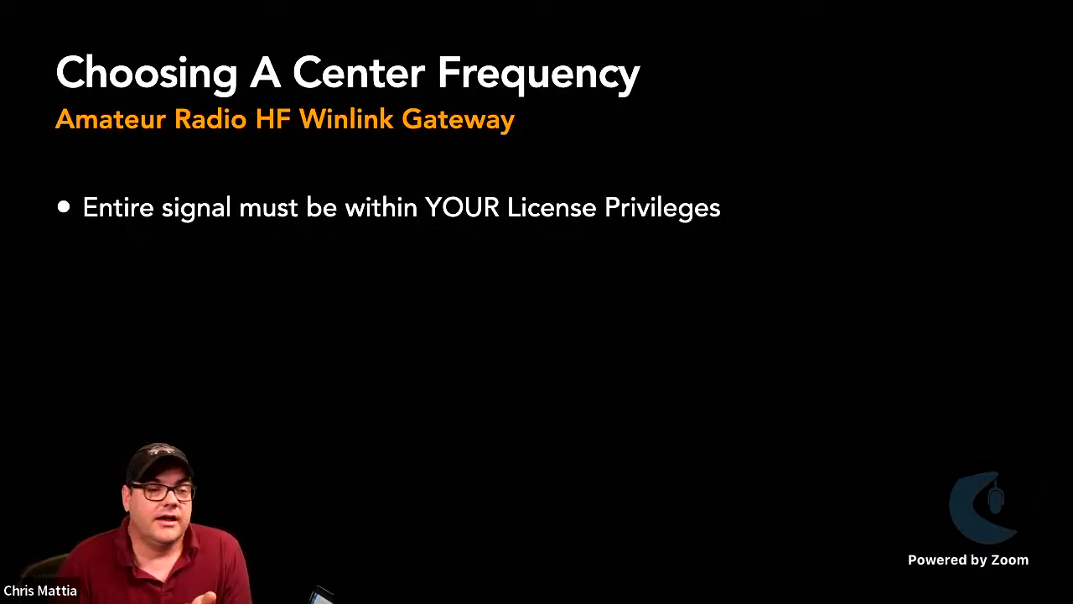
key("Left")
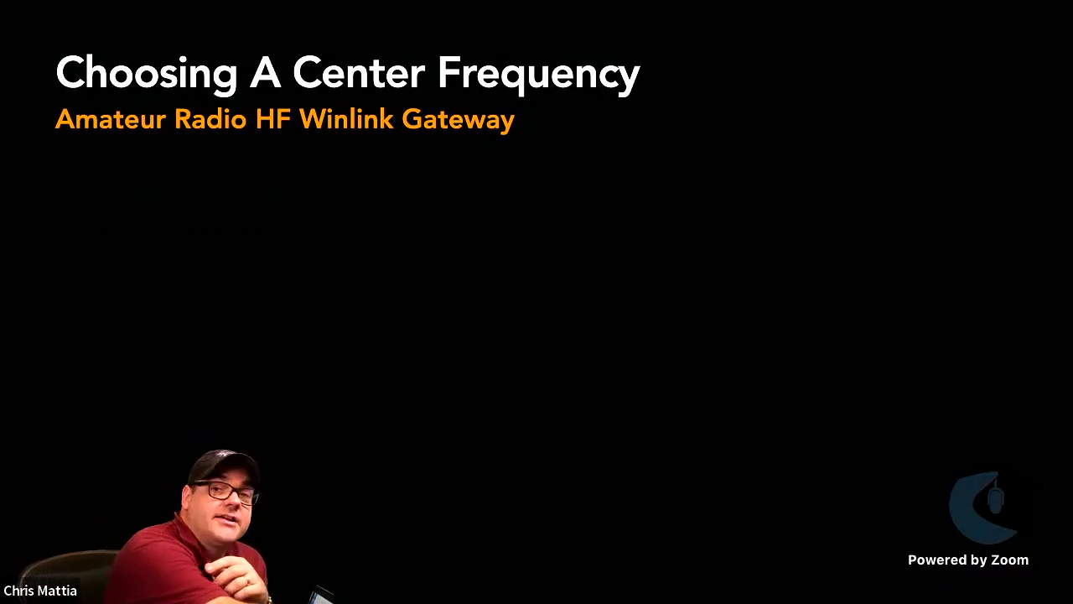
key("Right")
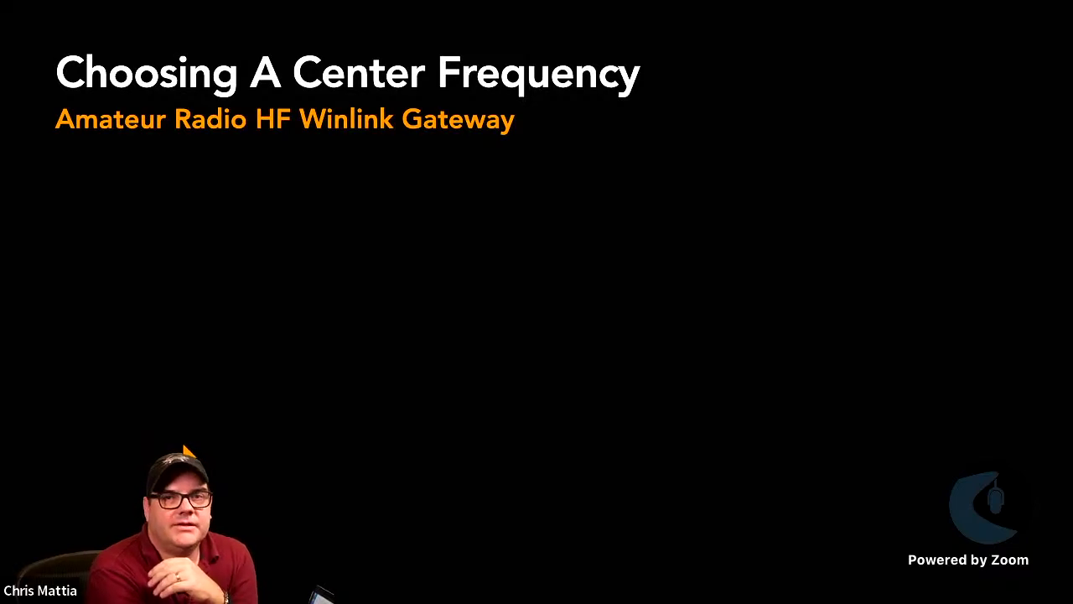
key("Right")
key("Right")
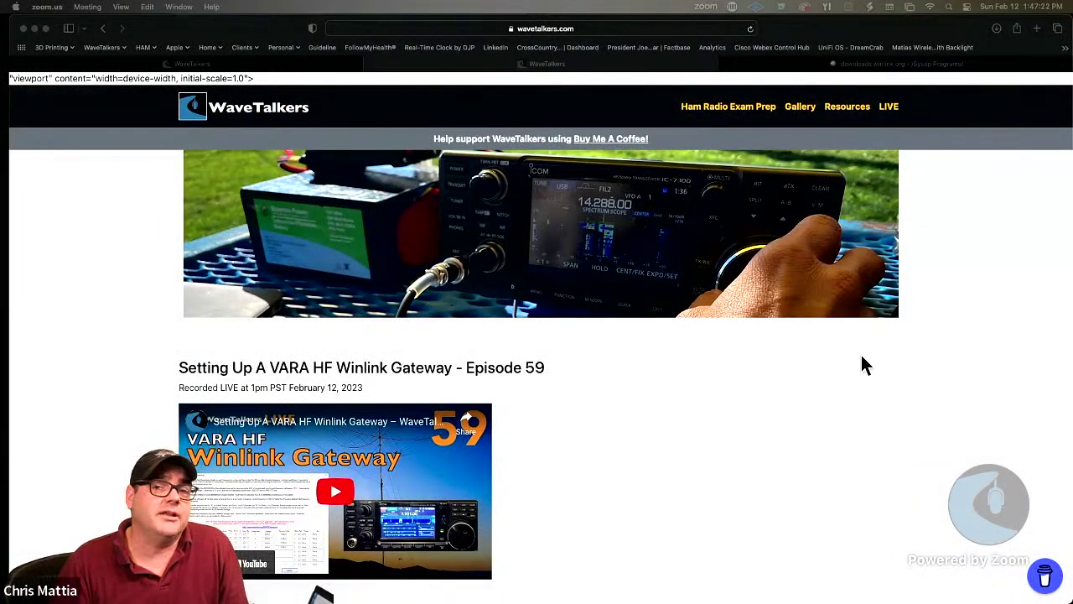
Step: Look up the General and Amateur Extra privileges for the 40m band in the Resources section's Band Information
left_click(847, 106)
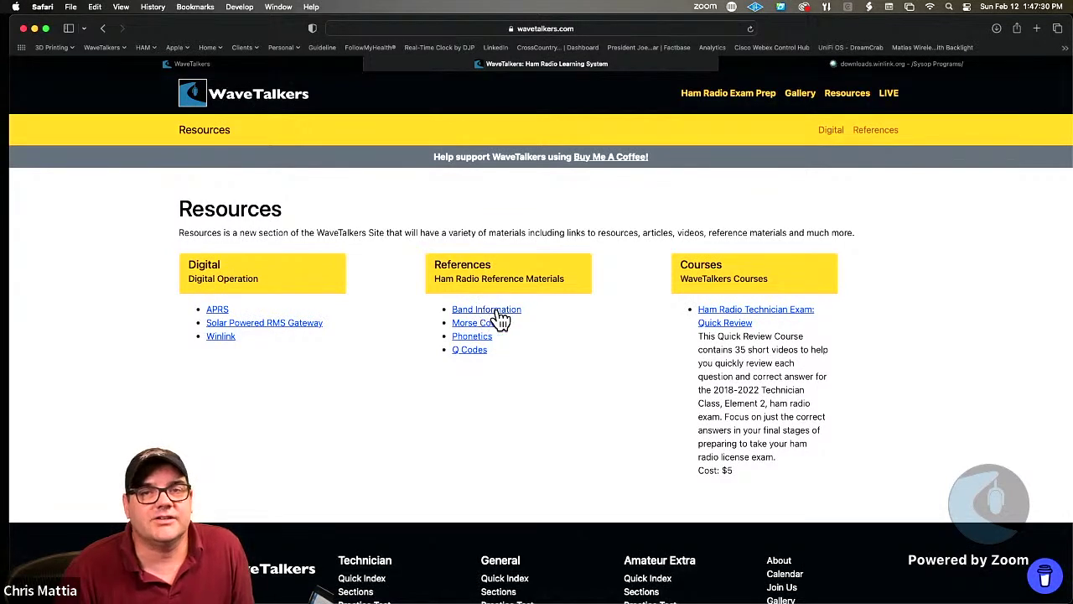
left_click(500, 312)
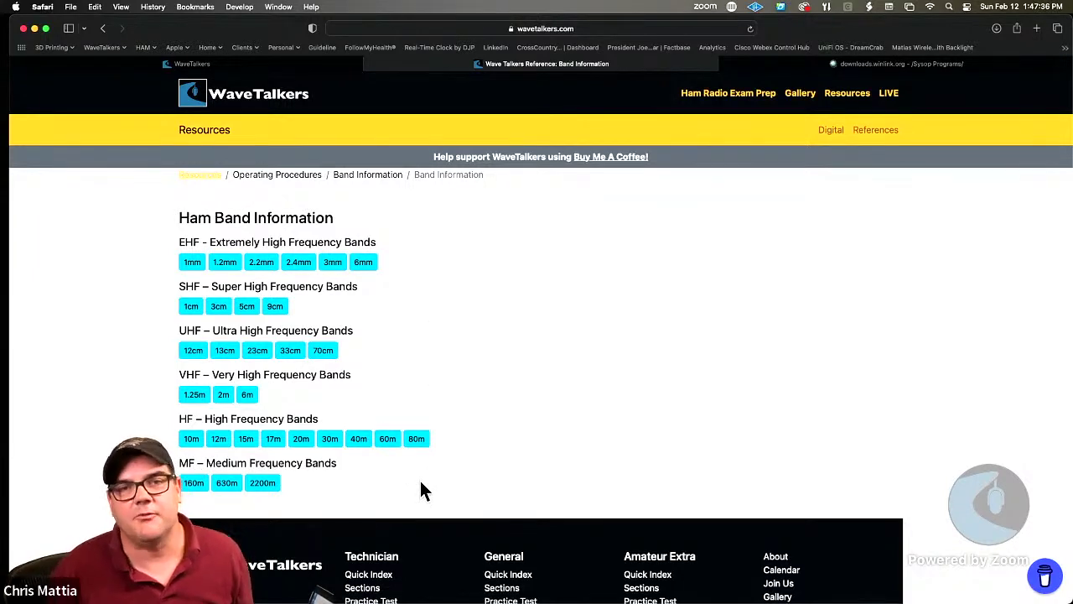
left_click(359, 442)
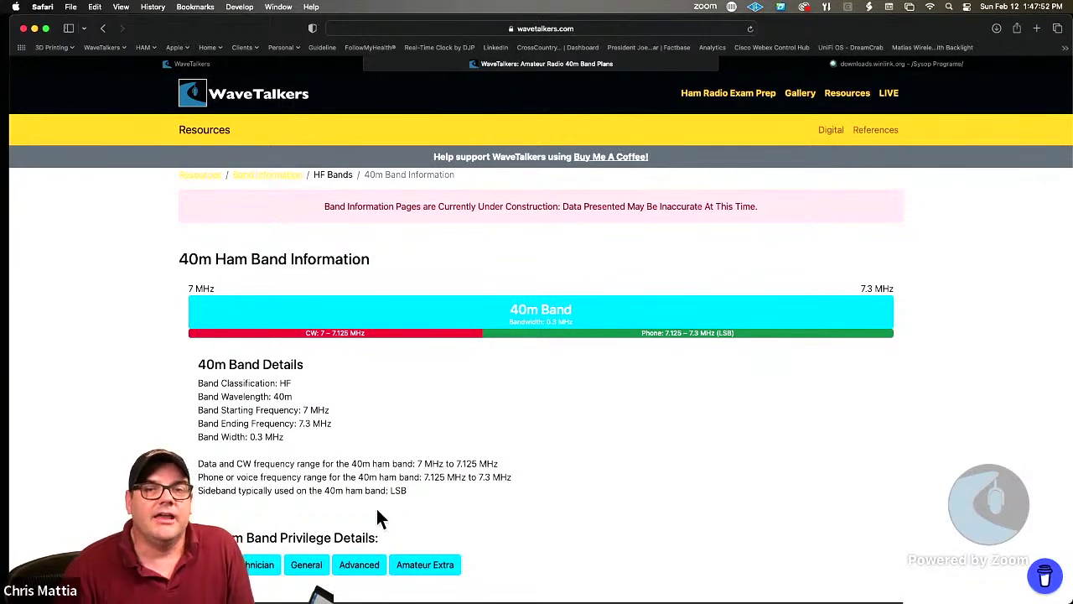
left_click(311, 565)
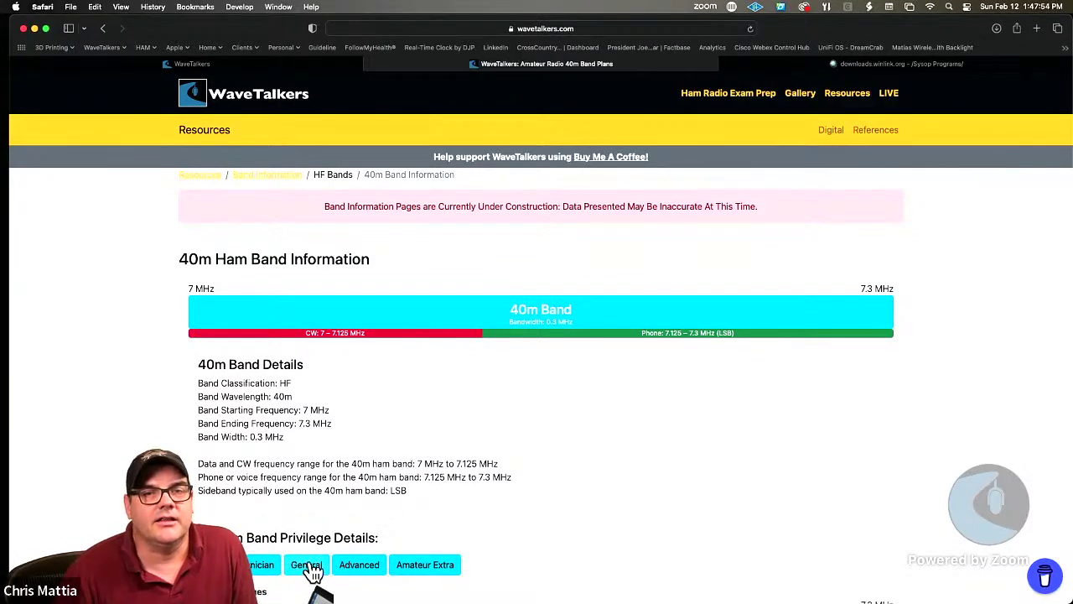
scroll(582, 503, "down", 6)
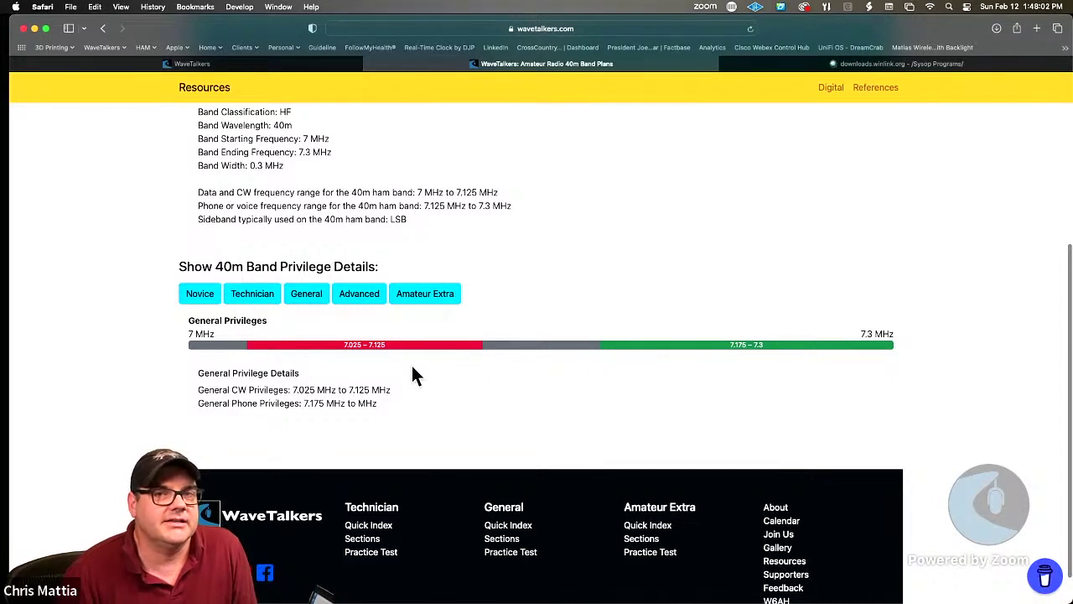
left_click(421, 302)
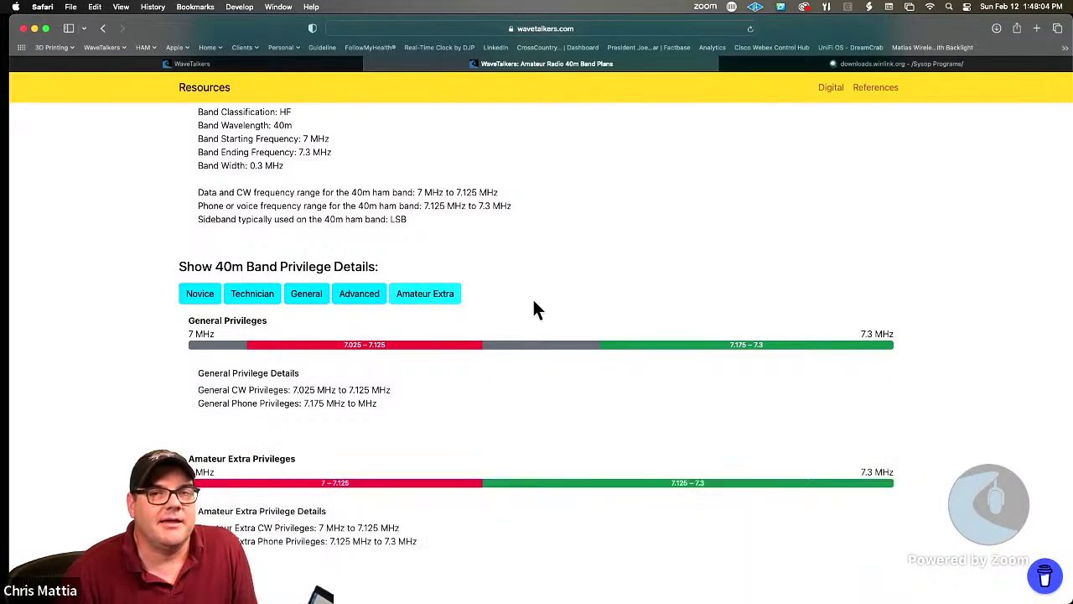
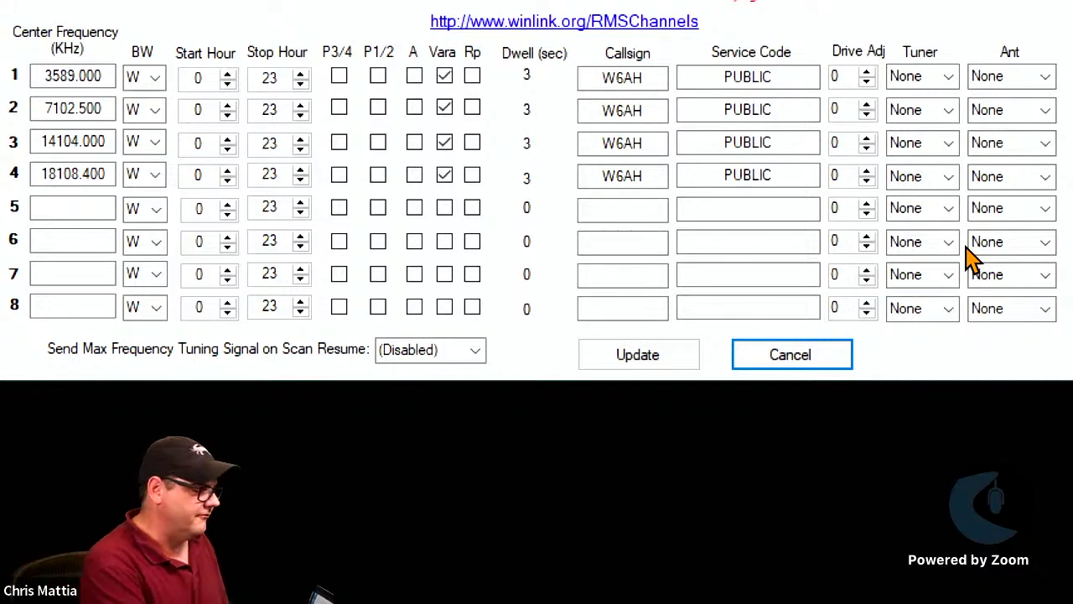
Step: Switch to the gateway computer's desktop, minimize RMS Relay and move the RMS Trimode window up in front of VARA HF
key("alt+Tab")
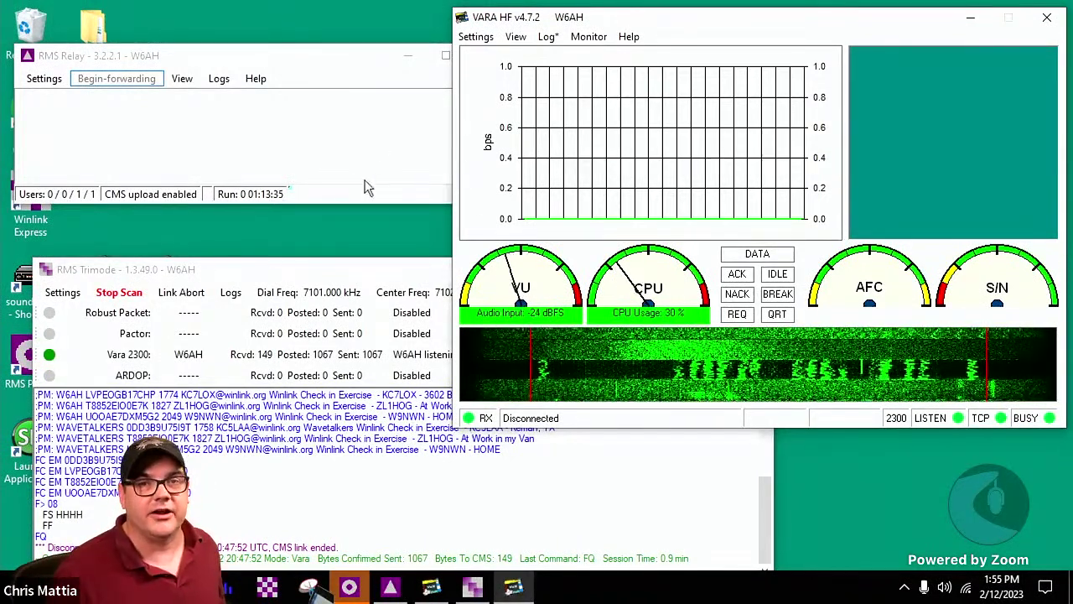
left_click(367, 63)
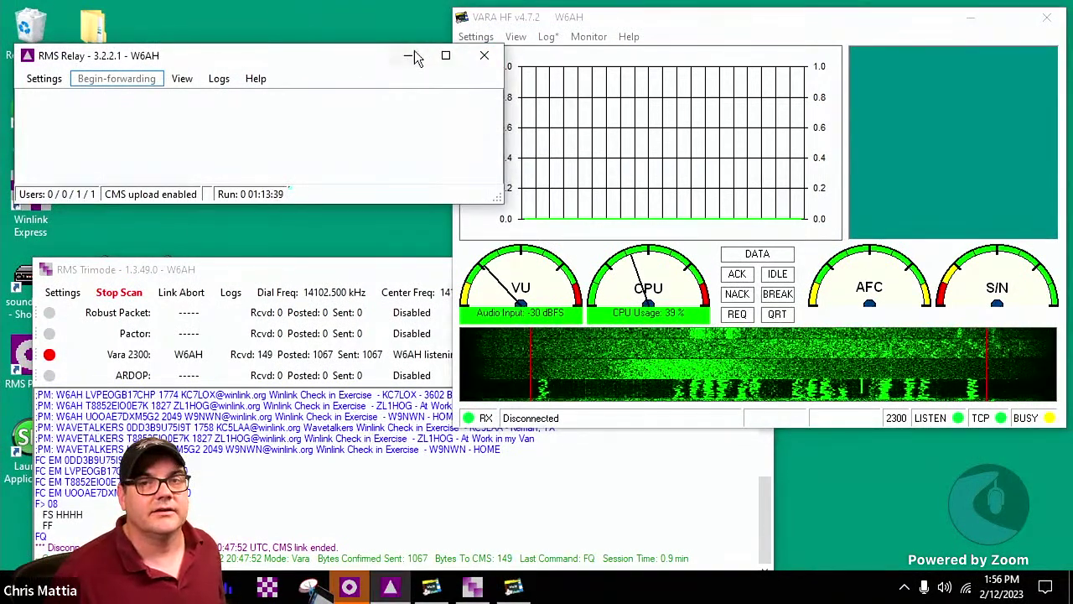
left_click(408, 57)
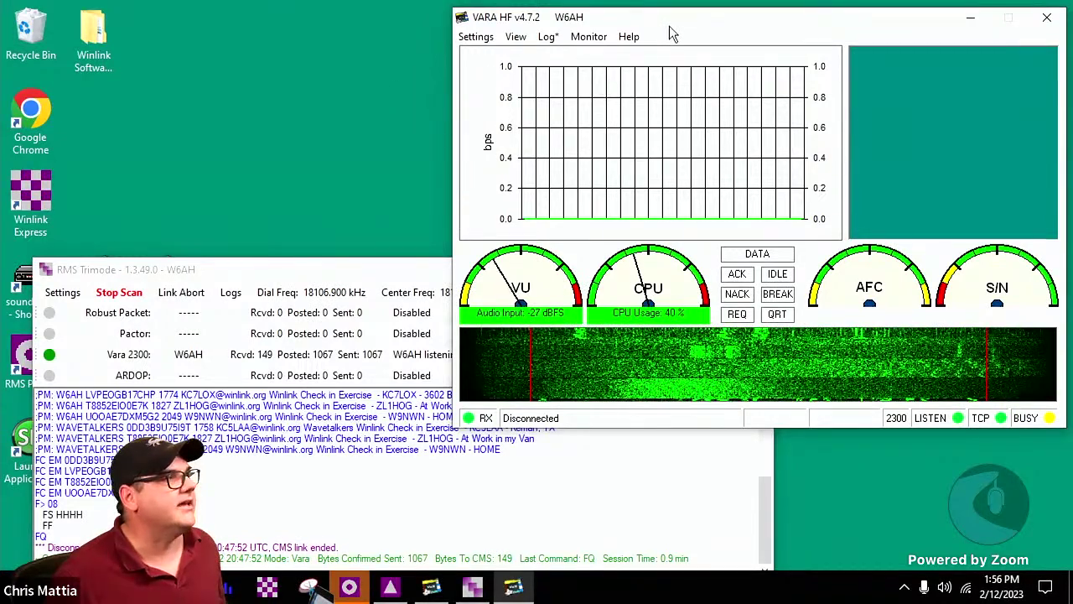
mouse_move(669, 28)
left_mouse_down()
mouse_move(685, 30)
mouse_move(667, 32)
left_mouse_up()
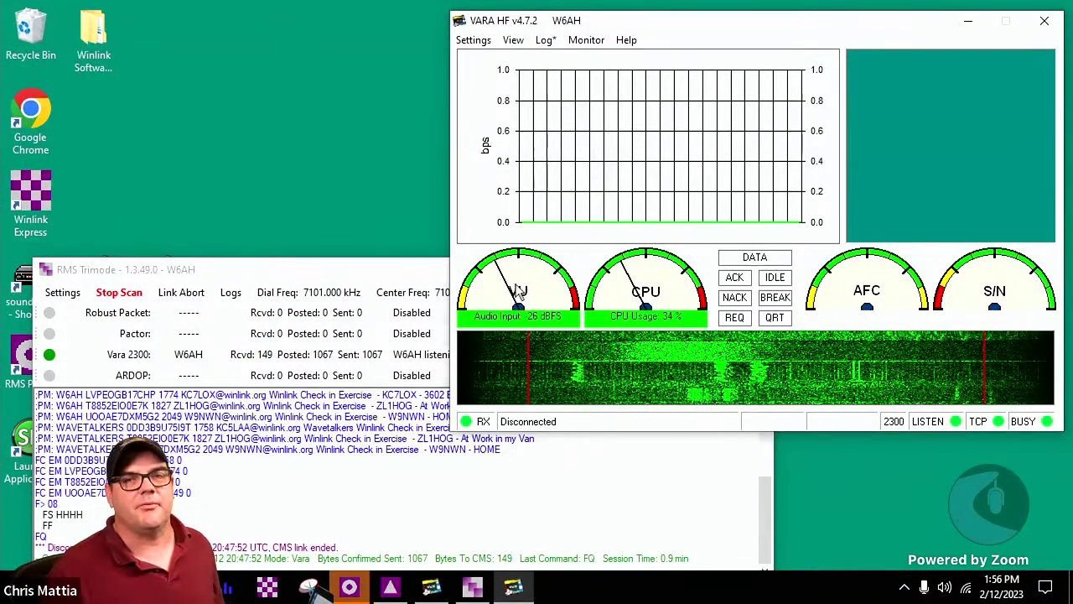
left_click(249, 272)
left_click_drag(249, 277, 228, 77)
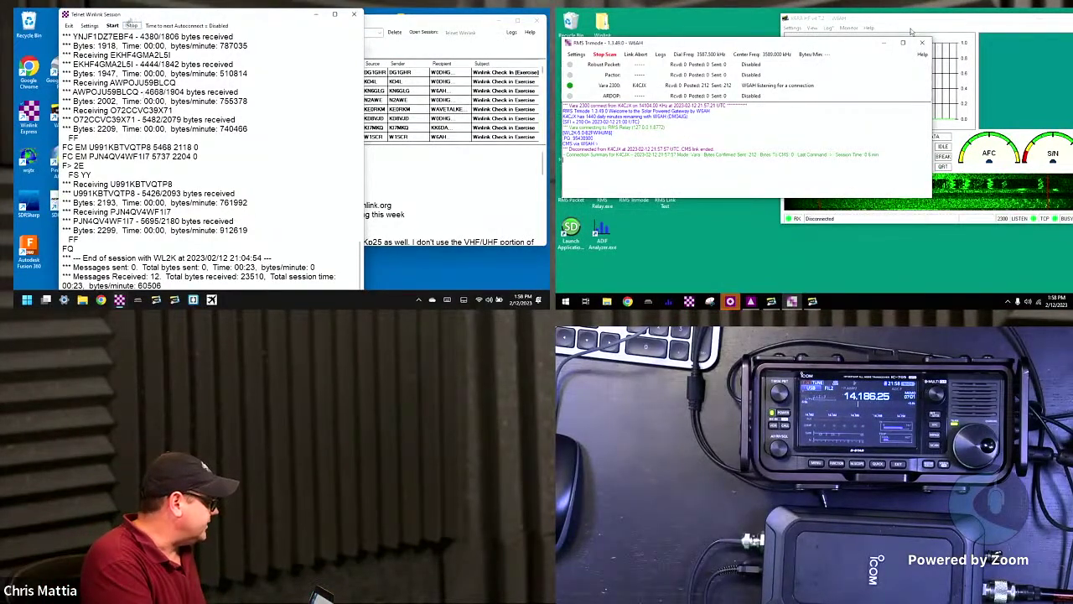
Step: Run the Telnet Winlink session to download all checked pending messages, and close the session window
left_click(113, 25)
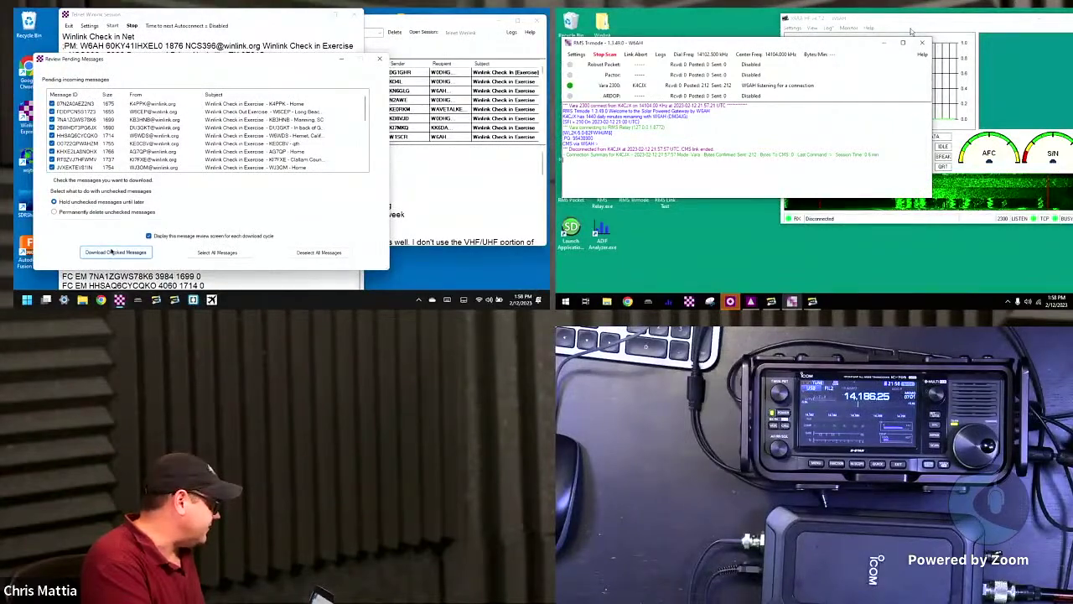
left_click(114, 252)
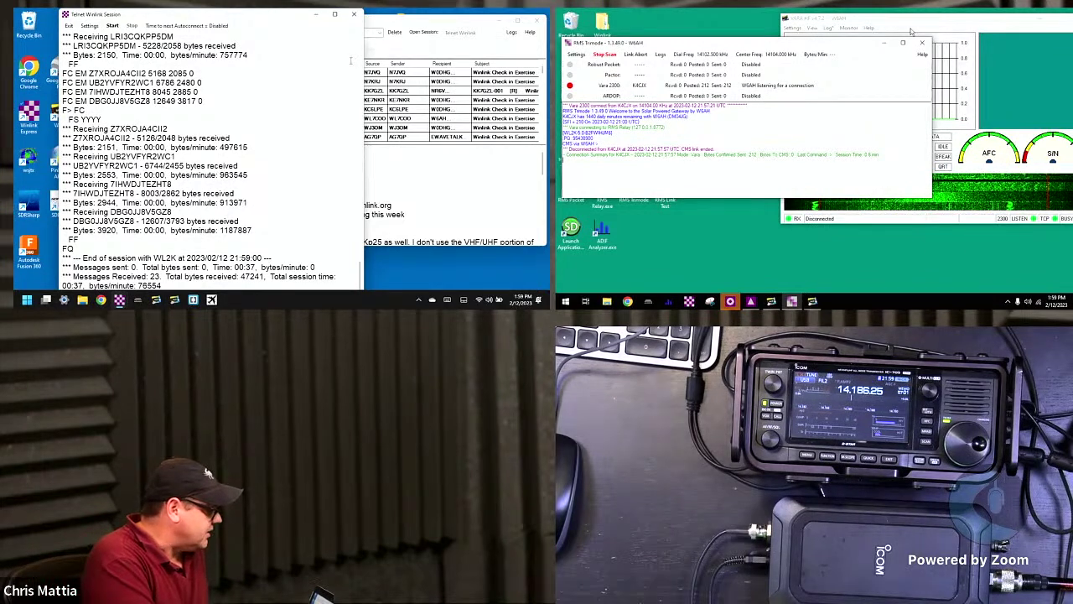
left_click(352, 14)
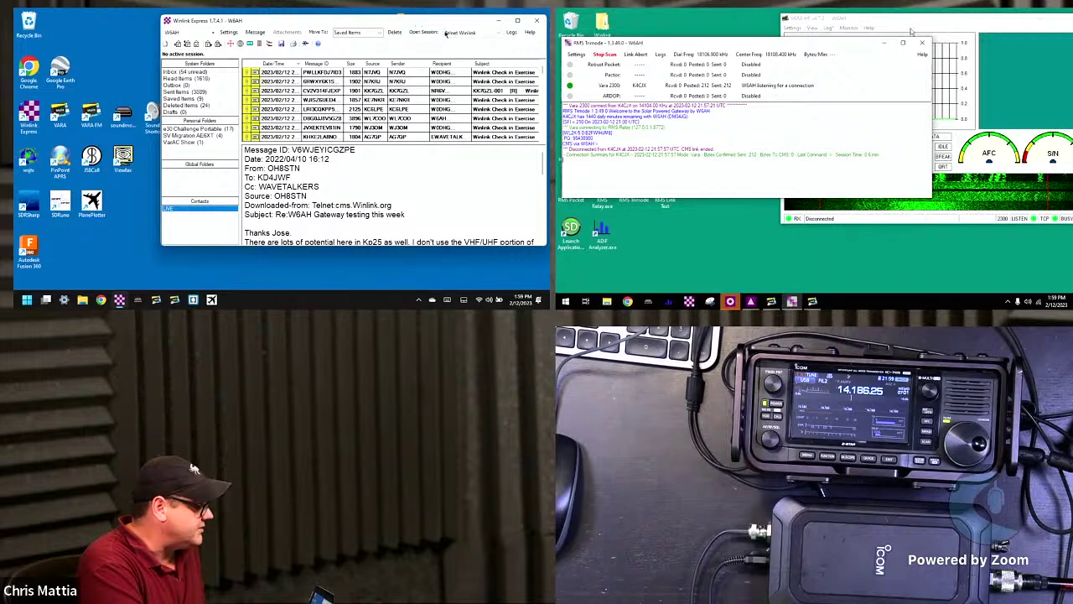
Step: Open a Vara HF Winlink session in Winlink Express and bring its VARA HF modem window to the front
left_click(453, 32)
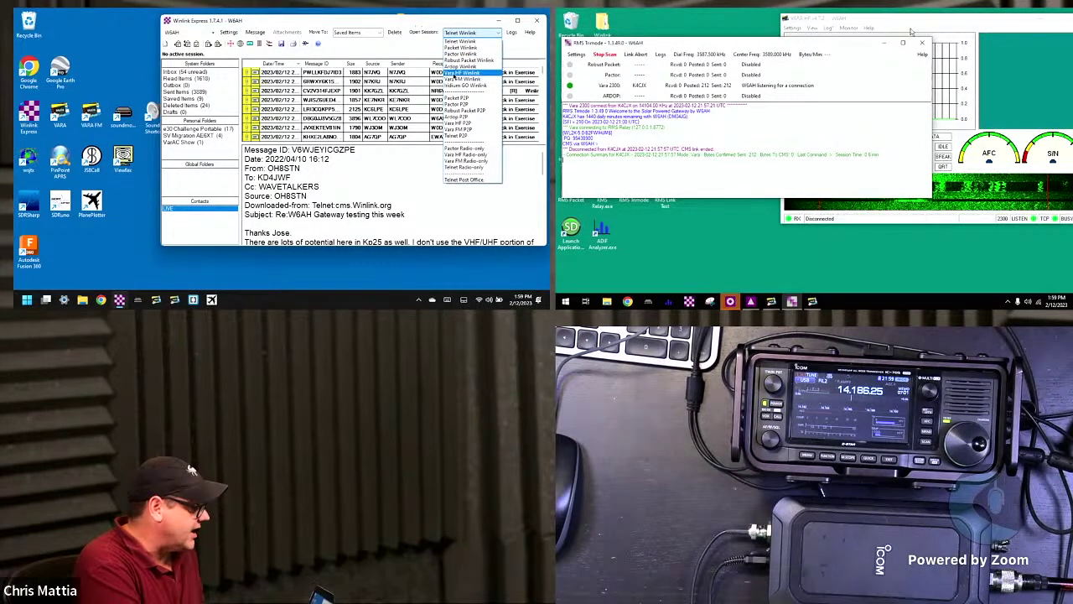
left_click(453, 73)
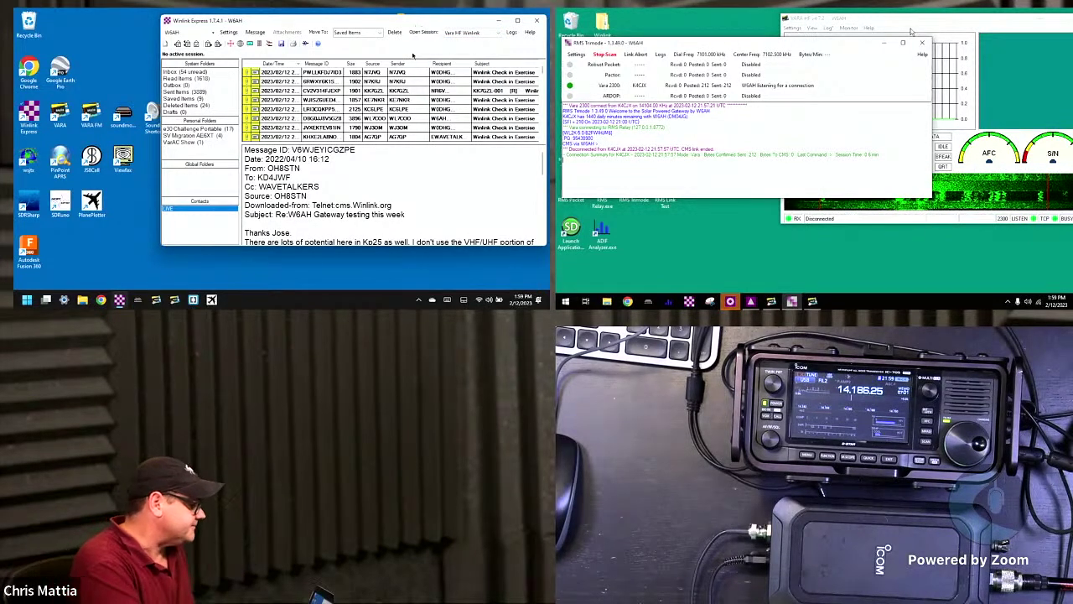
left_click(423, 32)
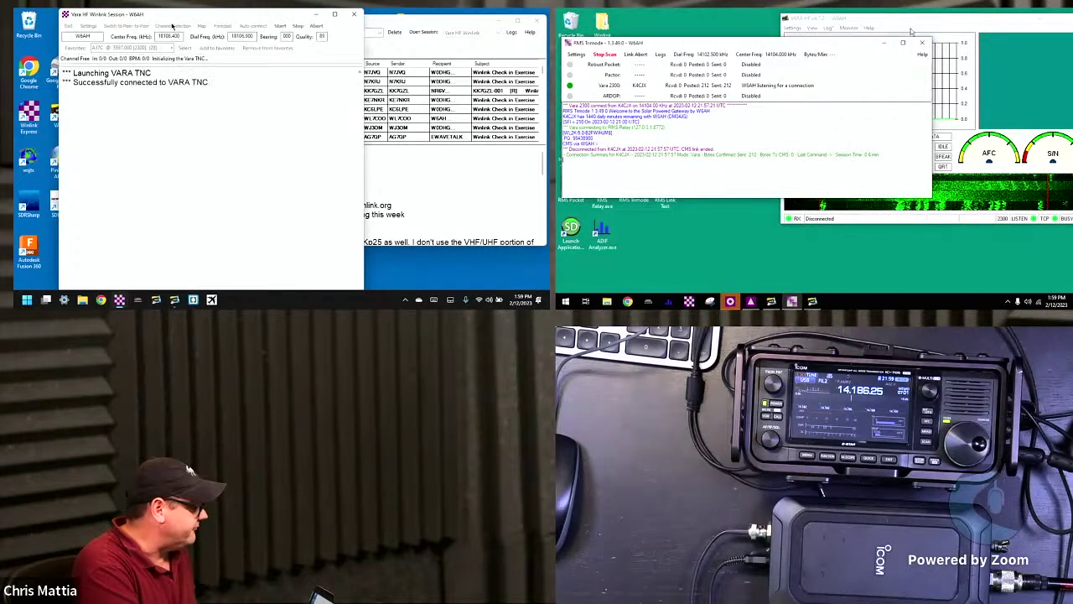
left_click(175, 301)
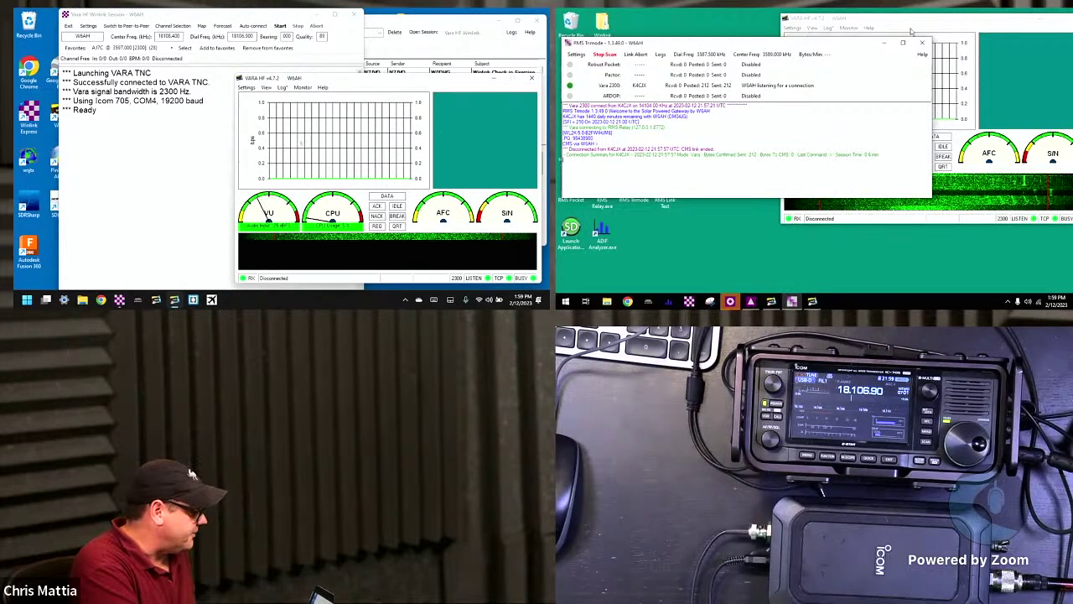
Step: Try to connect the Vara HF Winlink session to the gateway on center frequency 18108.400 kHz, and bring the gateway's VARA HF window forward
left_click(178, 153)
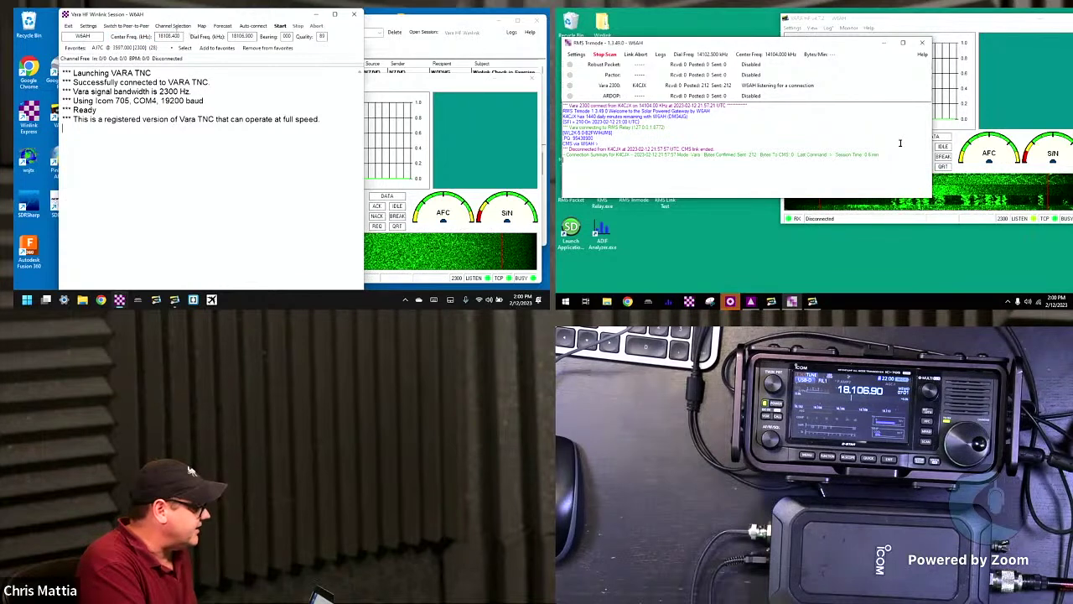
left_click(280, 26)
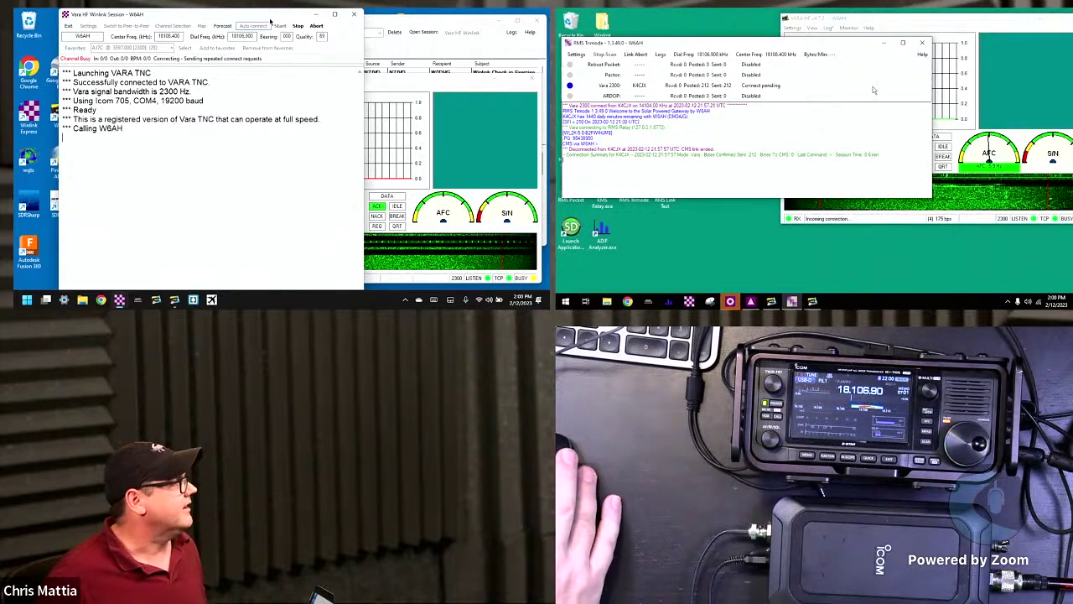
left_click(917, 24)
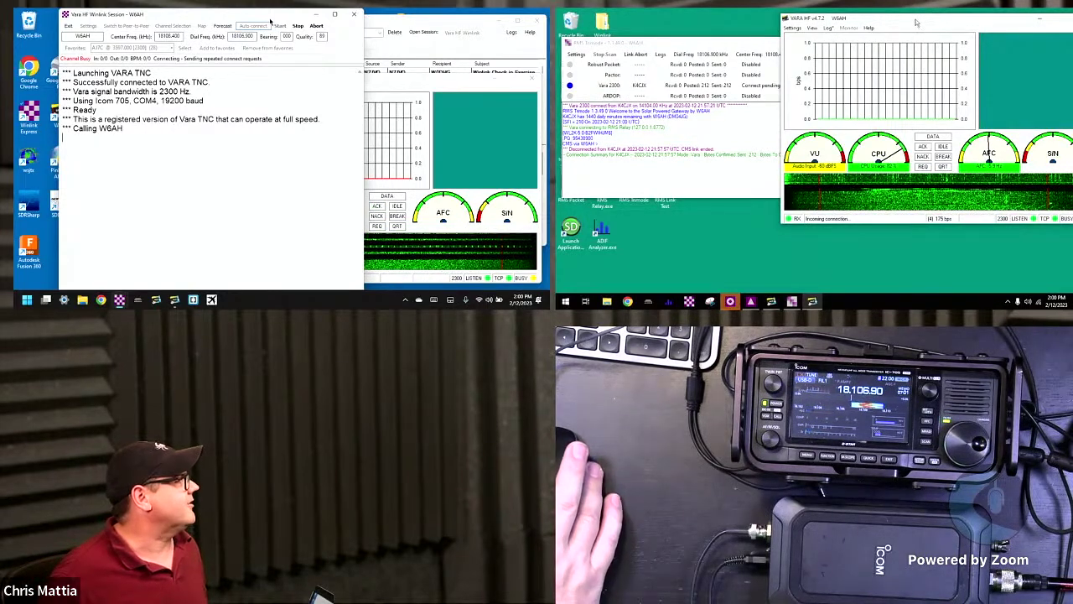
left_click_drag(916, 23, 923, 26)
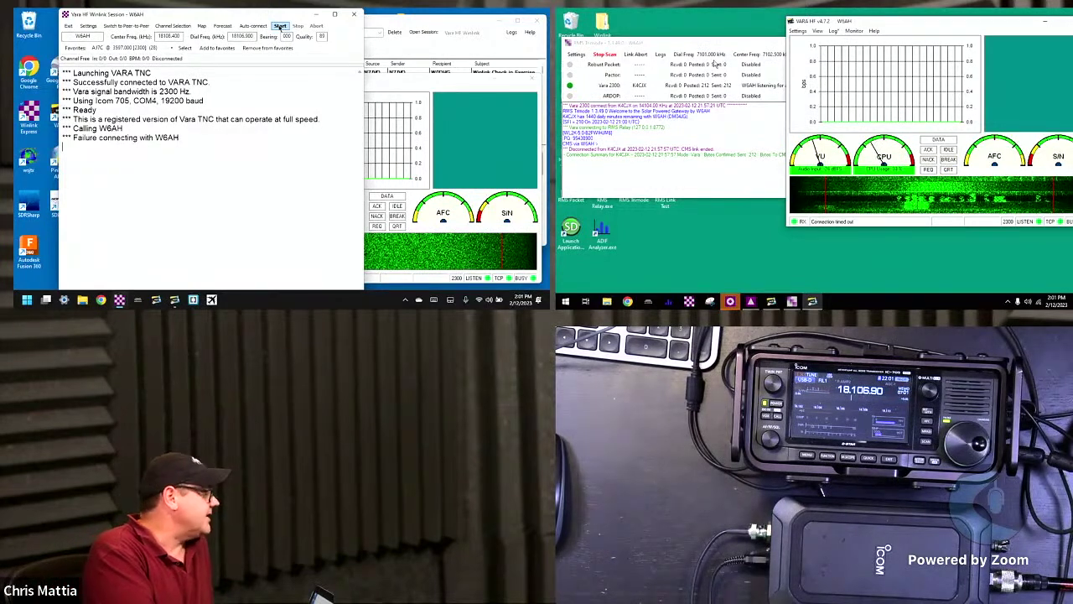
Step: Call the gateway again from the Vara HF Winlink session and download the checked pending message
left_click(280, 26)
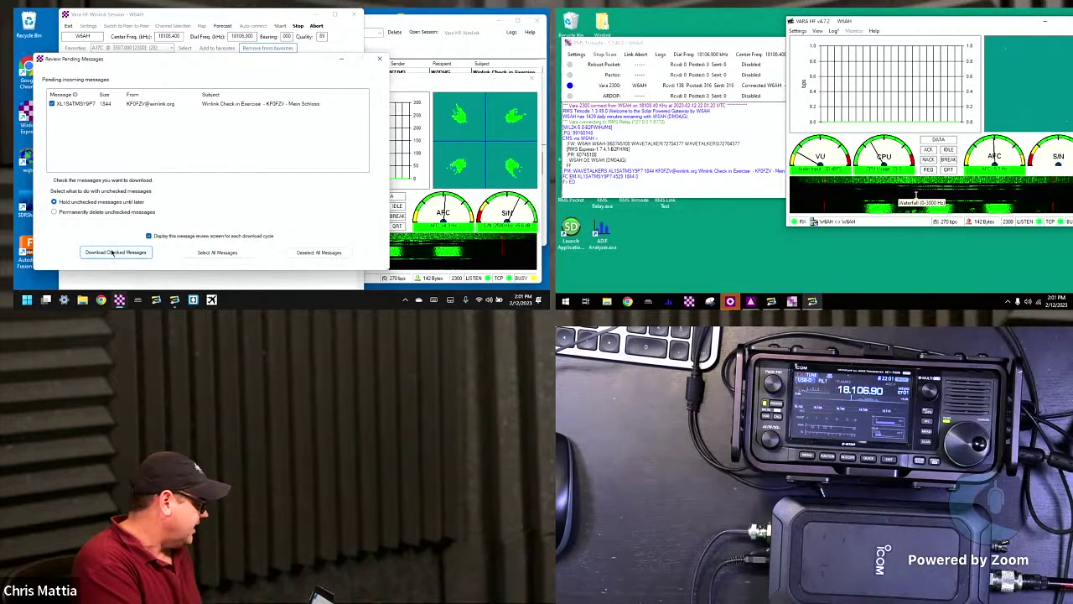
left_click(114, 252)
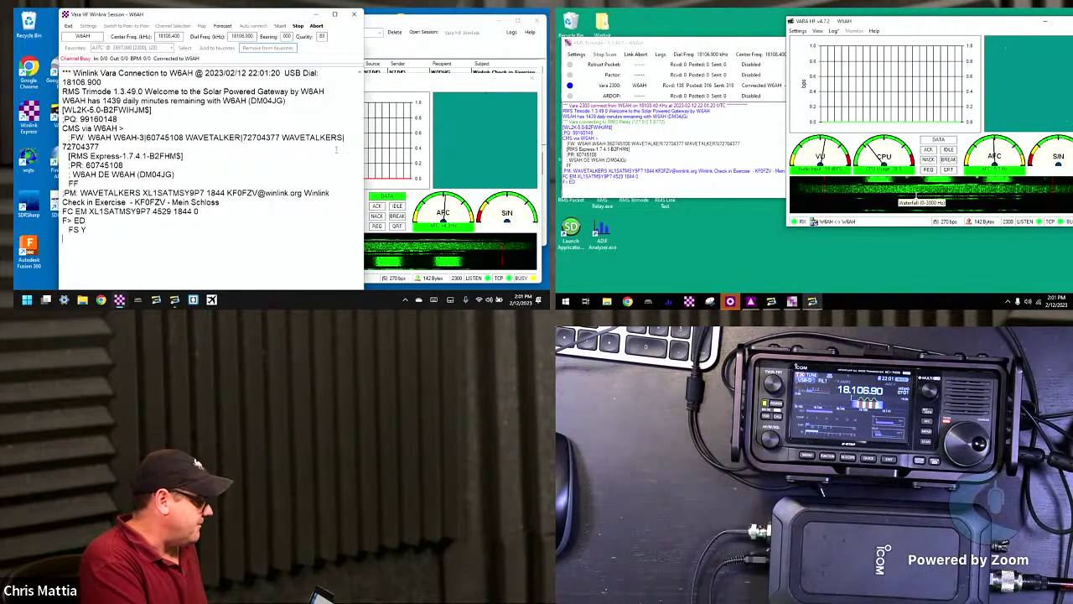
left_click(396, 77)
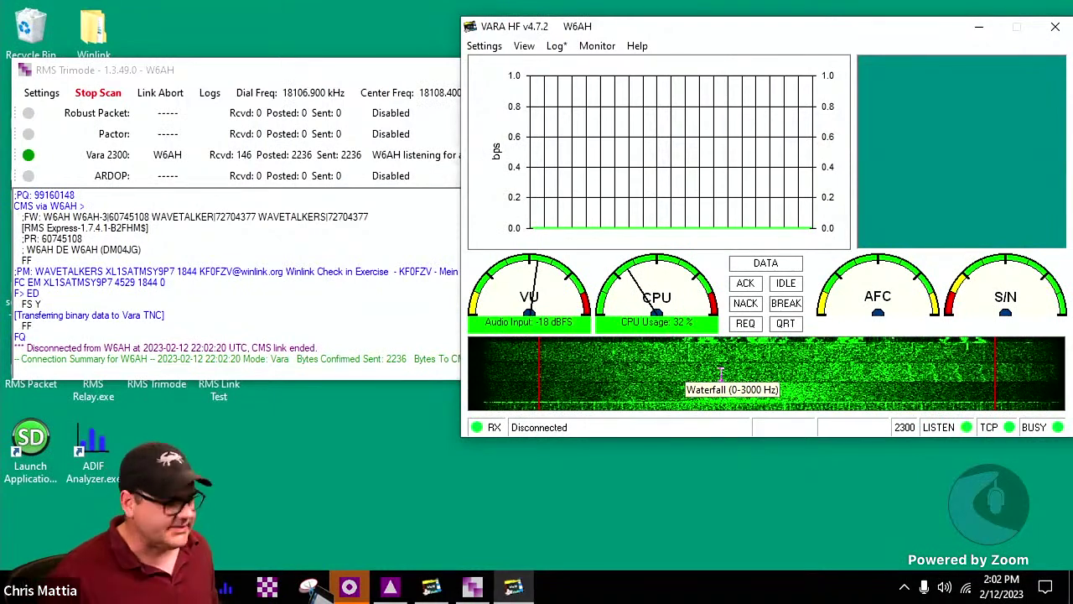
Step: Open Winlink ADIF Analyzer on the gateway computer, examine the Radar chart of connection range and bearing, and close the chart
left_click(83, 449)
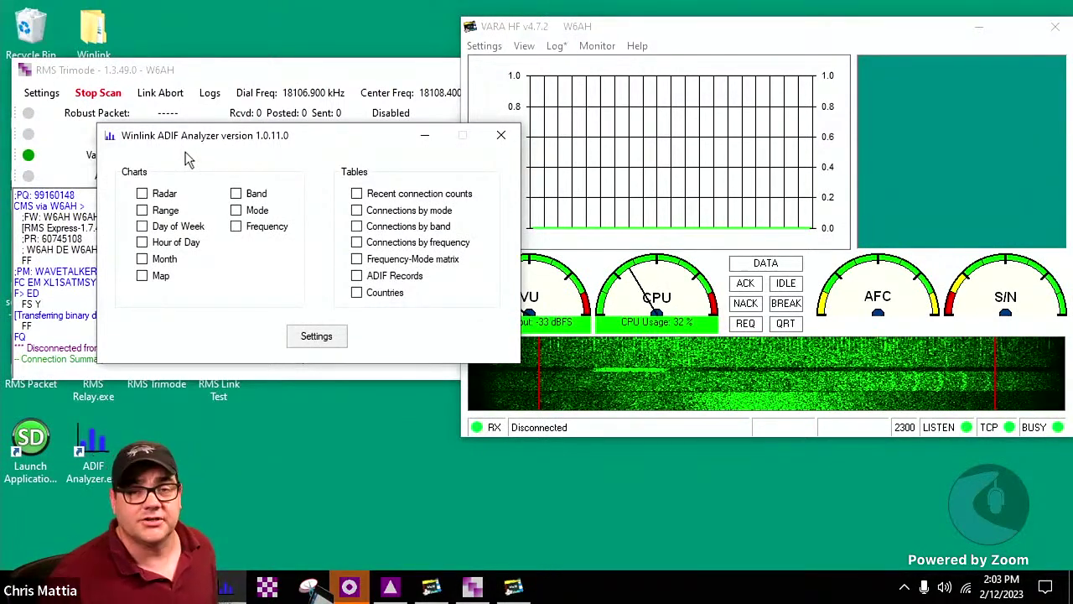
left_click(143, 194)
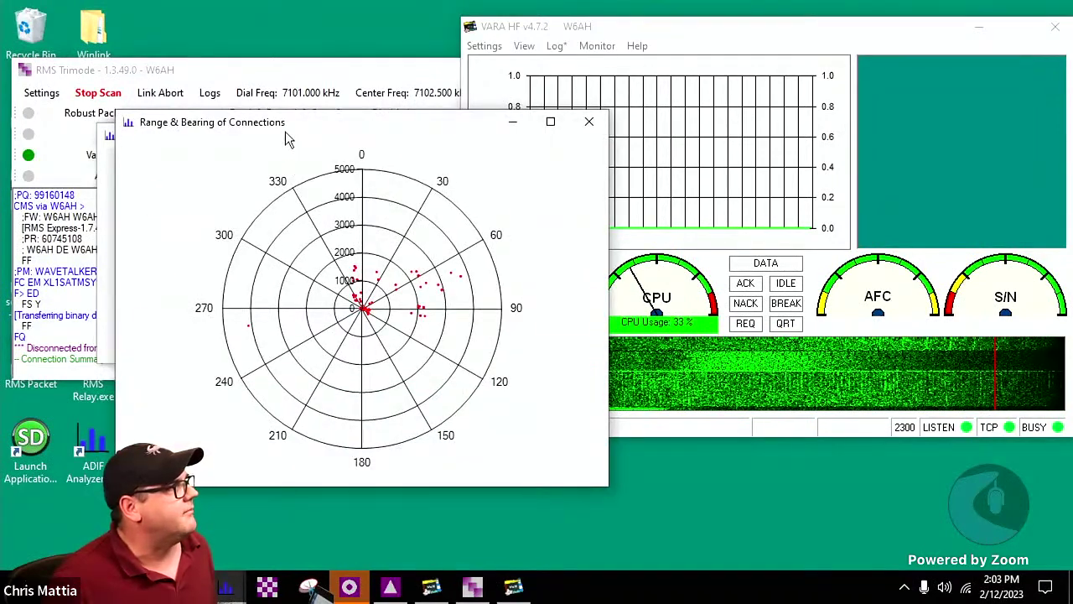
left_click_drag(287, 128, 316, 99)
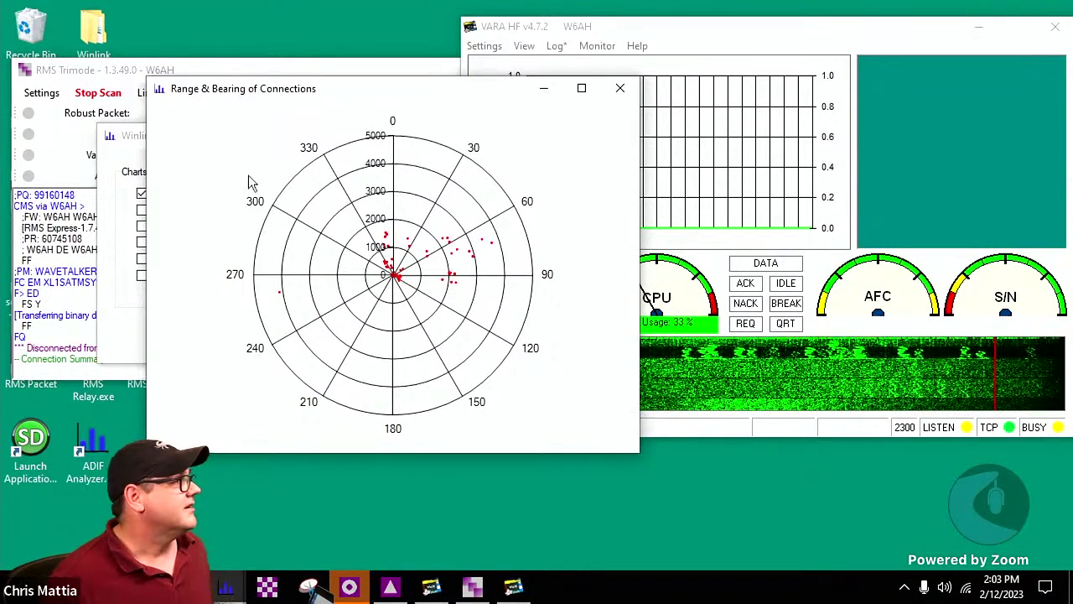
left_click(620, 87)
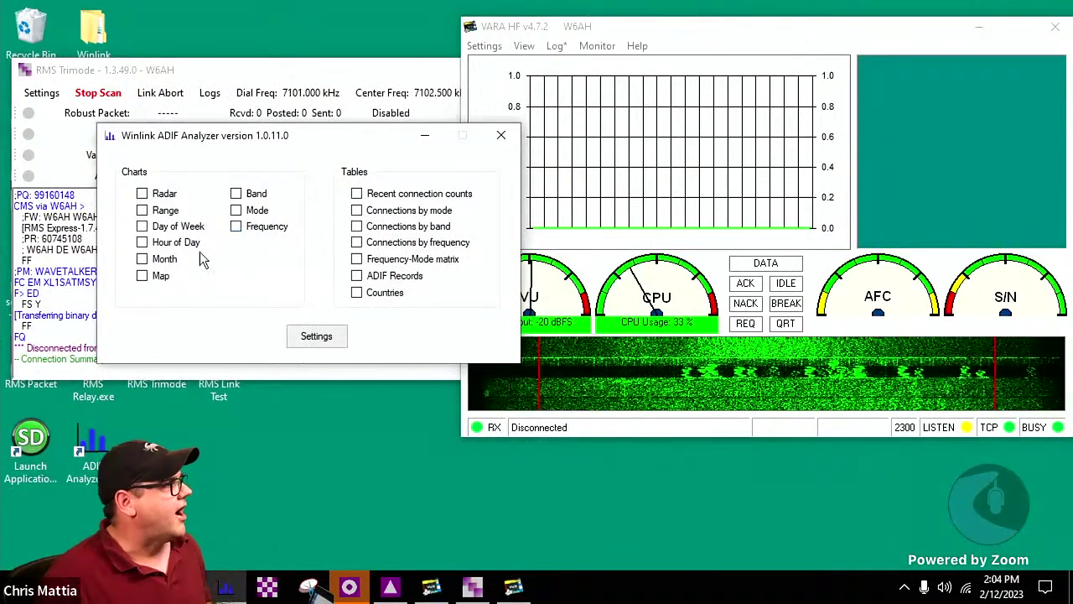
Step: Examine the Map of Connections at full-screen size, from Hawaii to the US East Coast, and close it
left_click(143, 277)
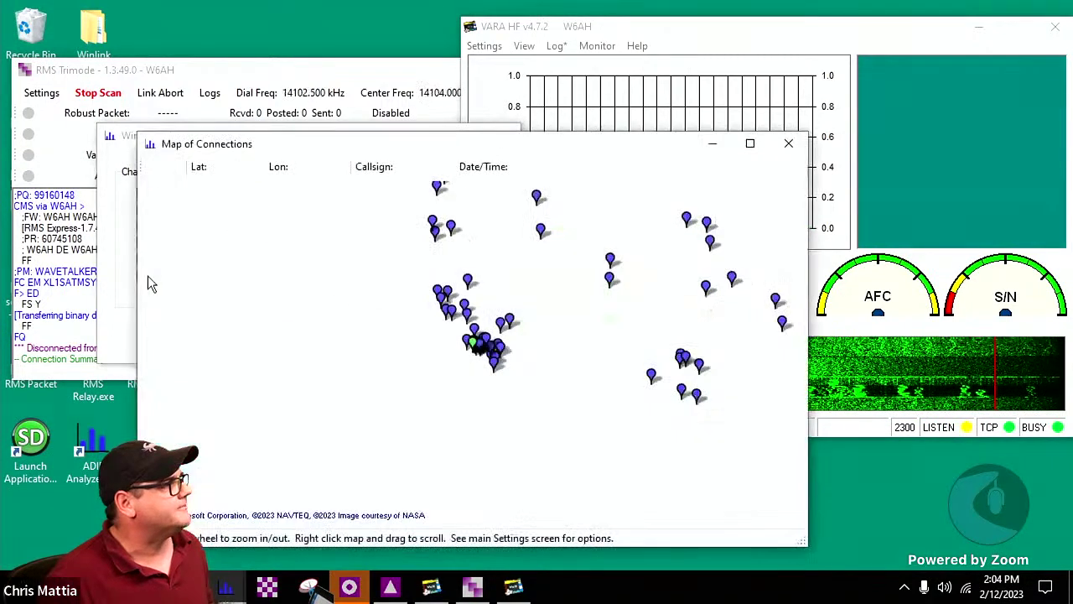
left_click_drag(539, 382, 339, 411)
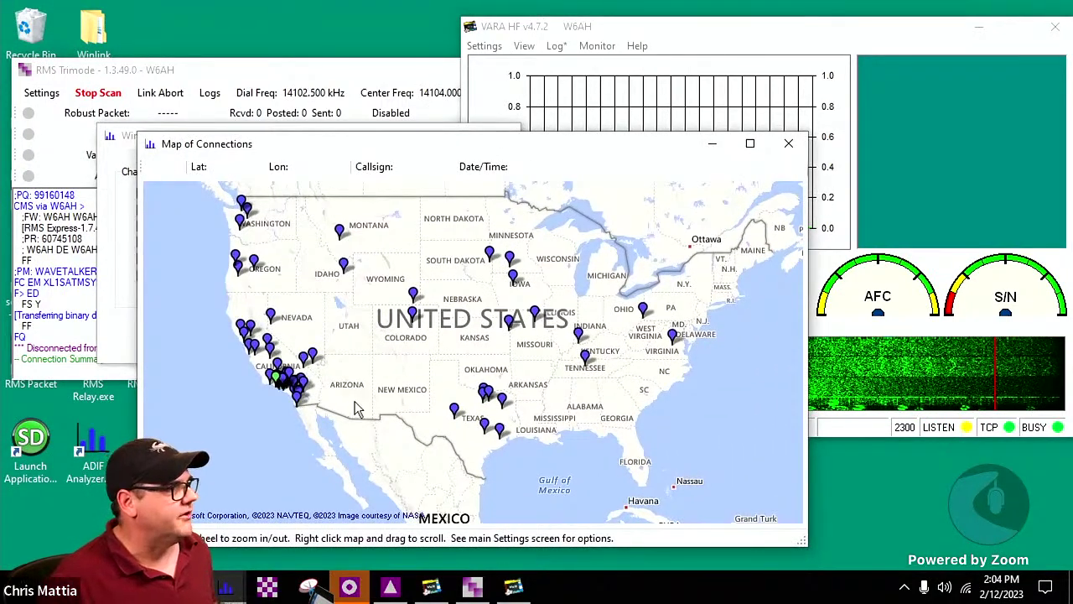
left_click(751, 143)
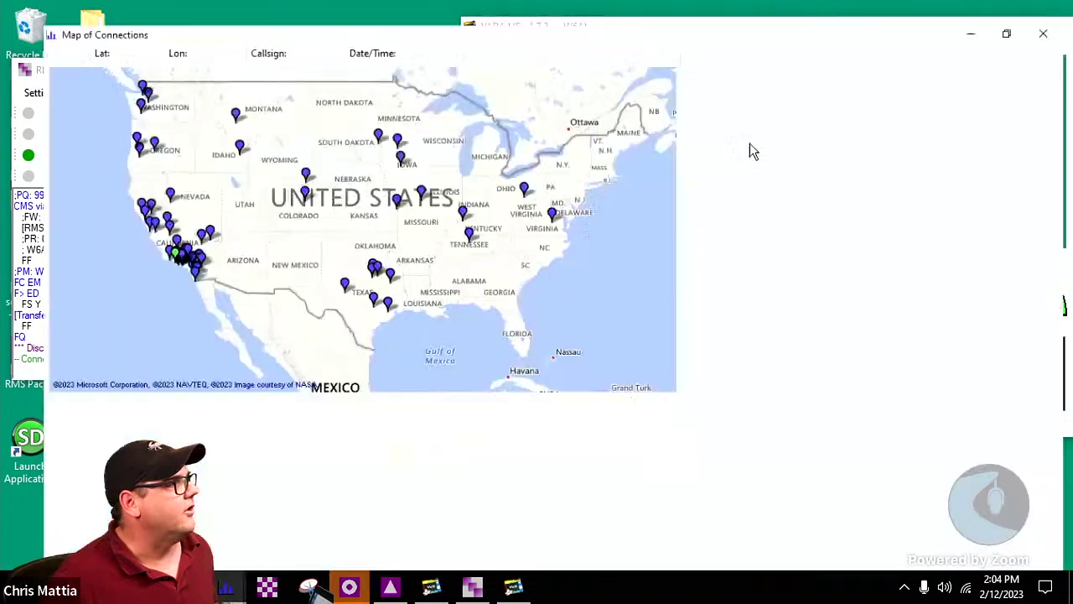
left_click_drag(675, 261, 771, 283)
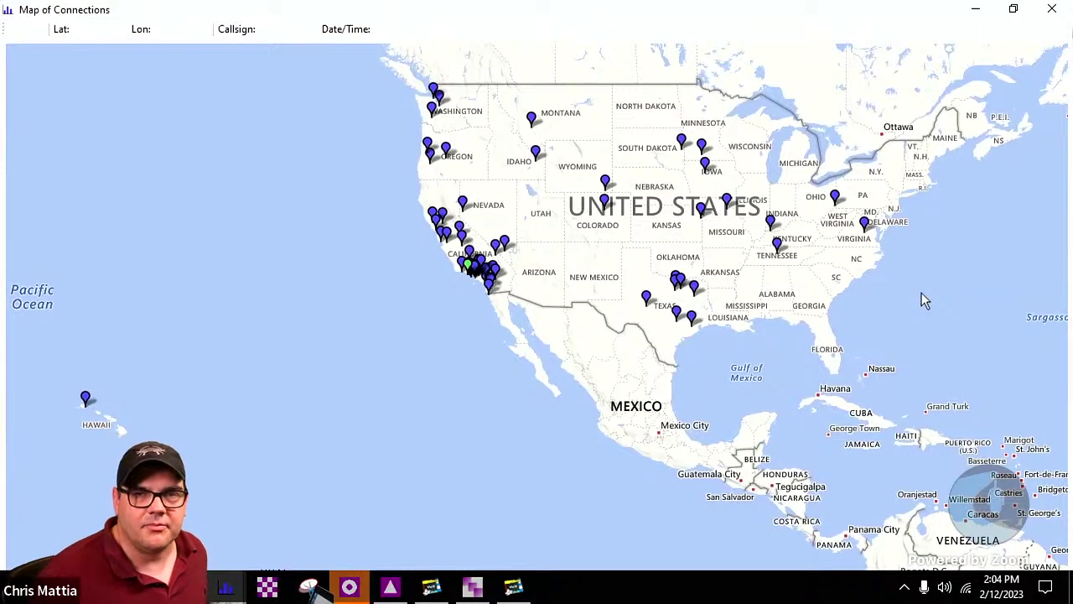
left_click(1054, 10)
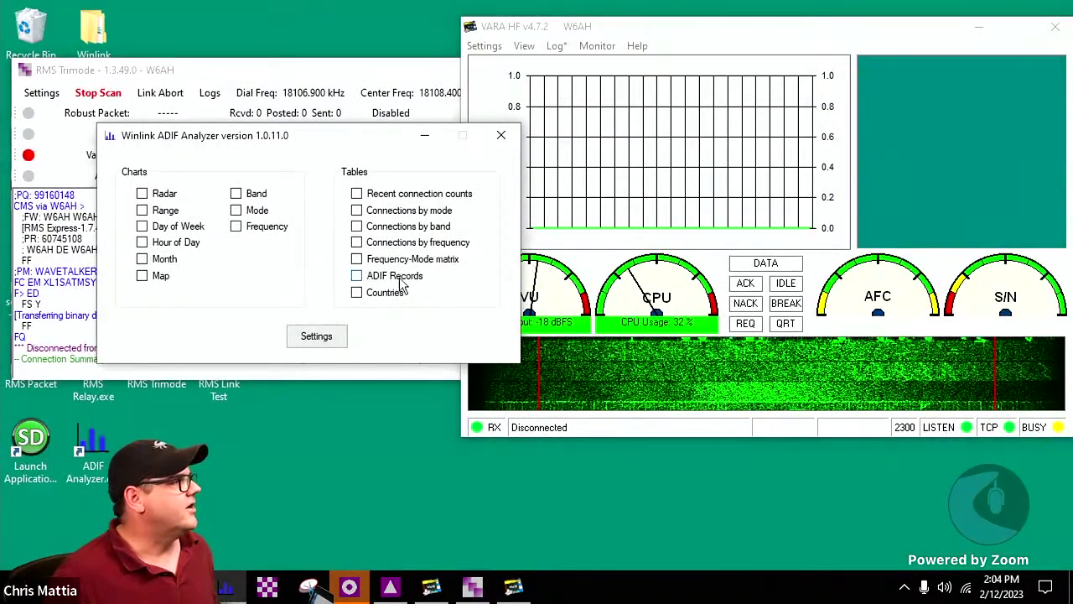
Step: Review the logged gateway connections in the ADIF Records table and close it
left_click(368, 279)
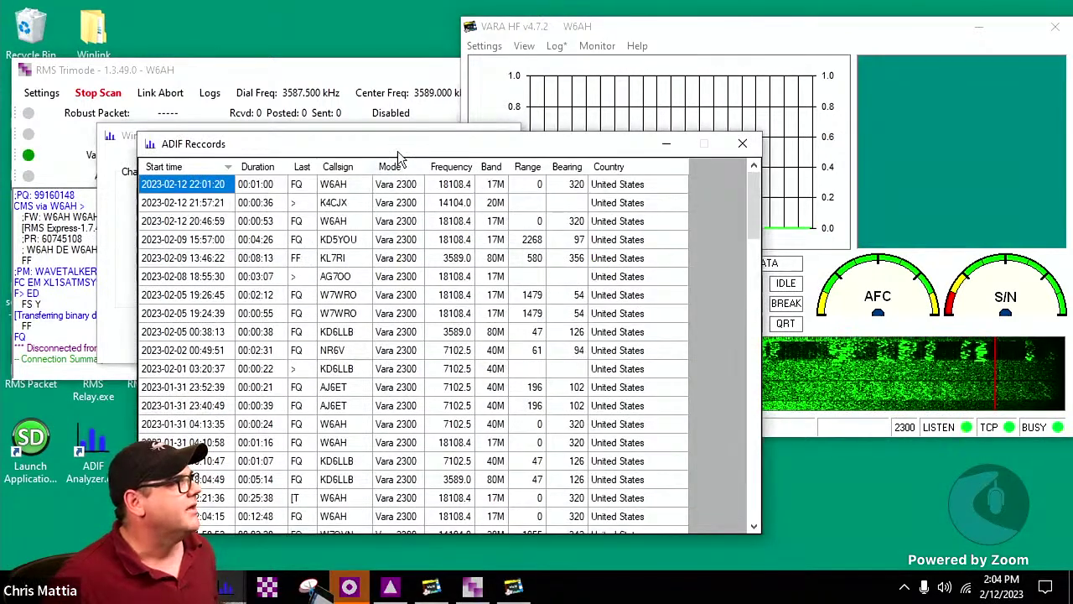
left_click_drag(399, 142, 514, 100)
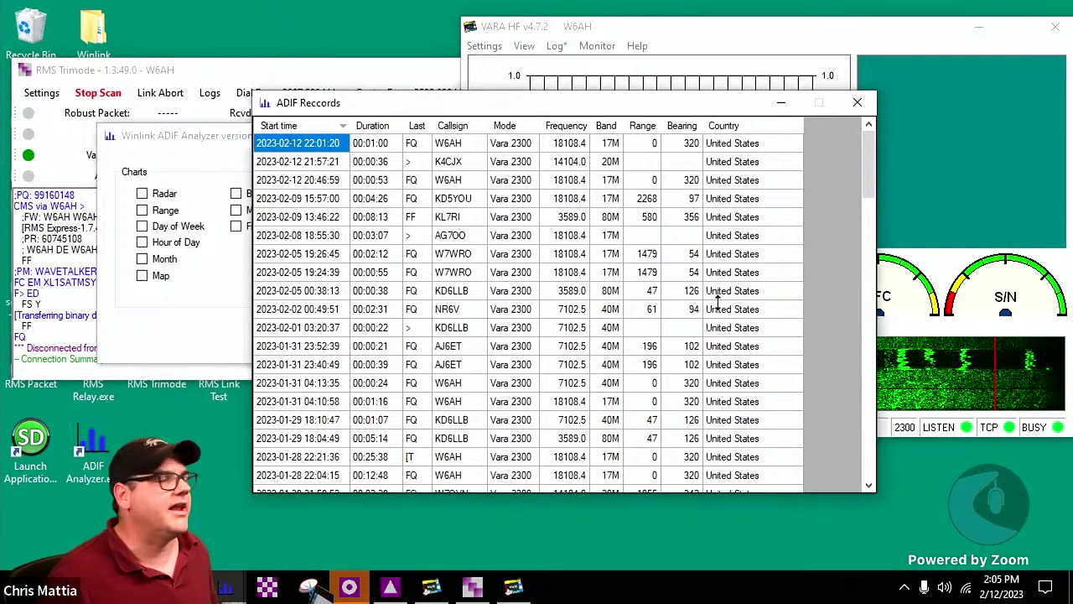
left_click(857, 102)
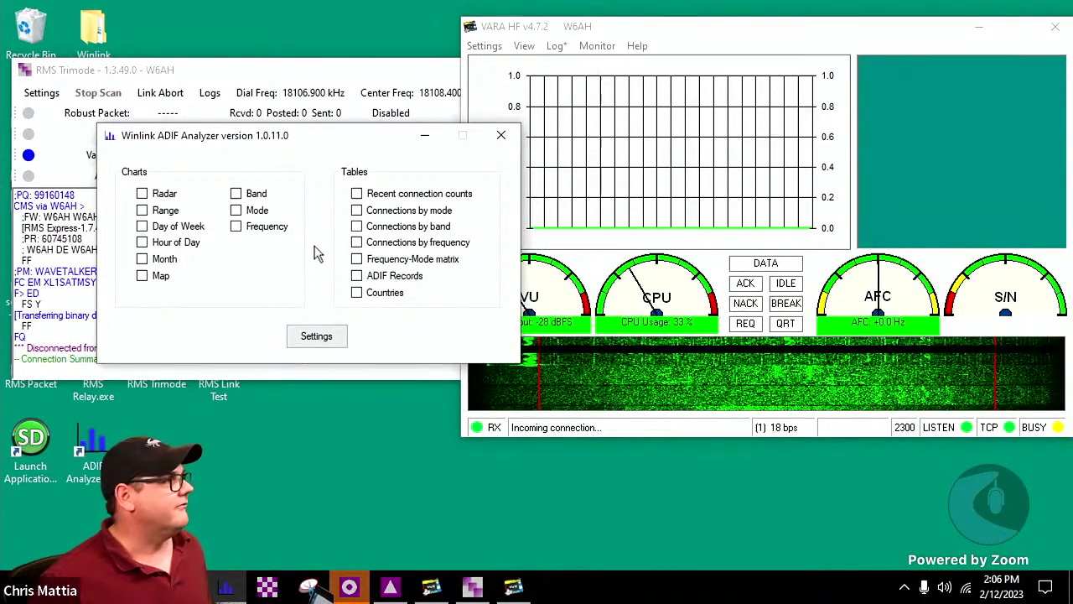
Step: Examine the chart of connections by band and close it
left_click(236, 194)
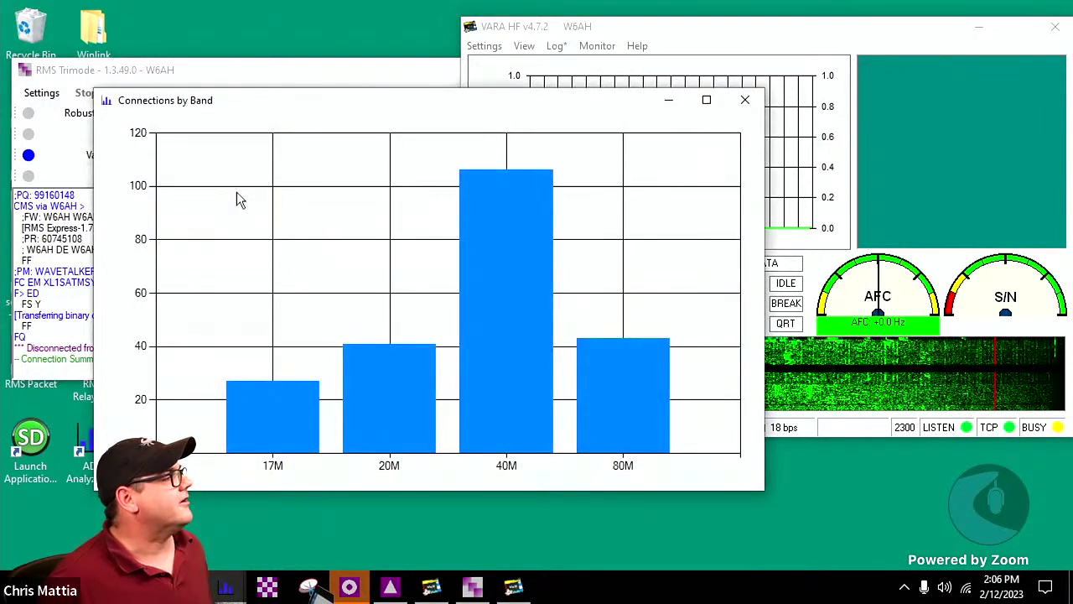
left_click_drag(259, 107, 352, 99)
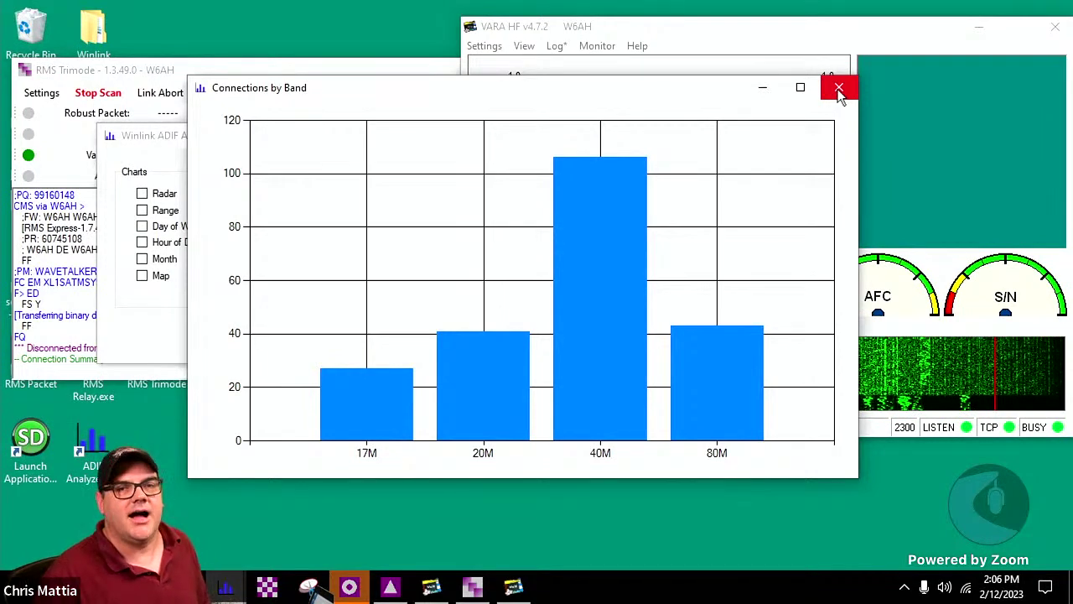
left_click(840, 89)
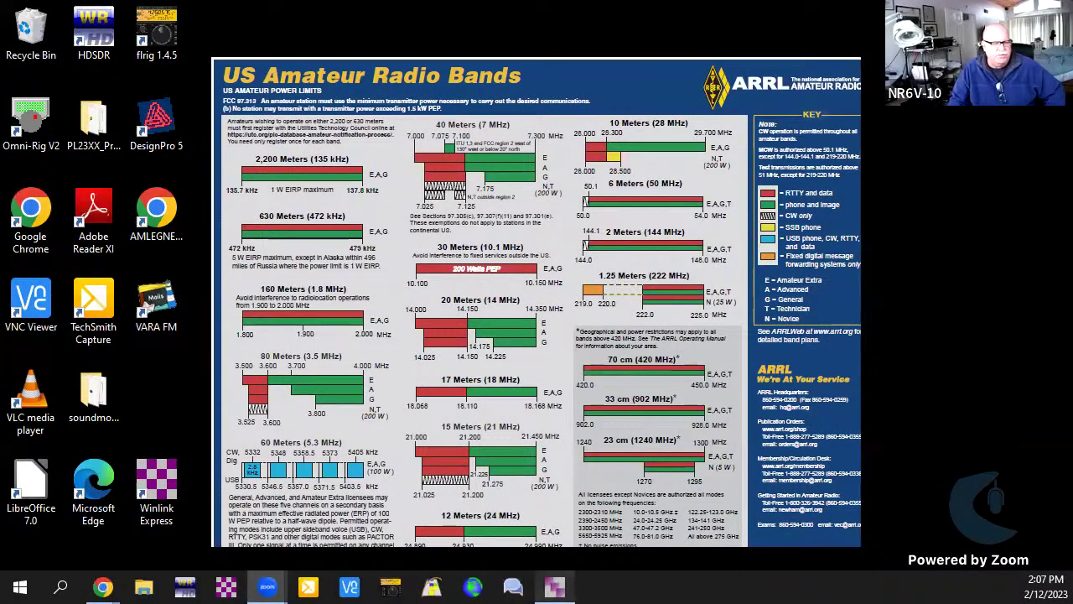
Step: Switch to RMS Trimode on the second gateway operator's computer and maximize its window
mouse_move(554, 587)
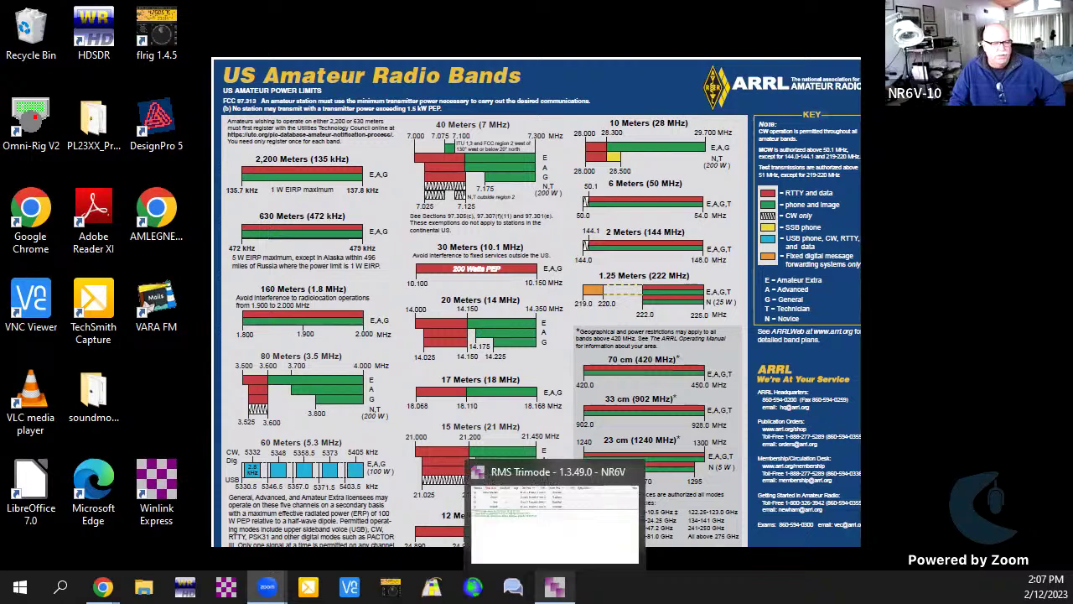
left_click(568, 491)
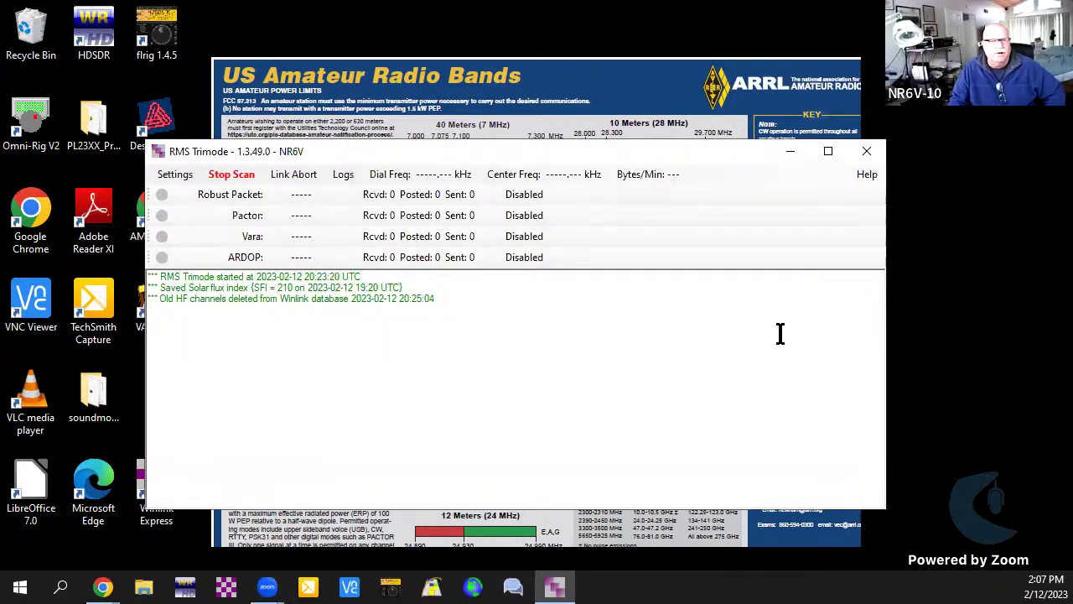
left_click(829, 152)
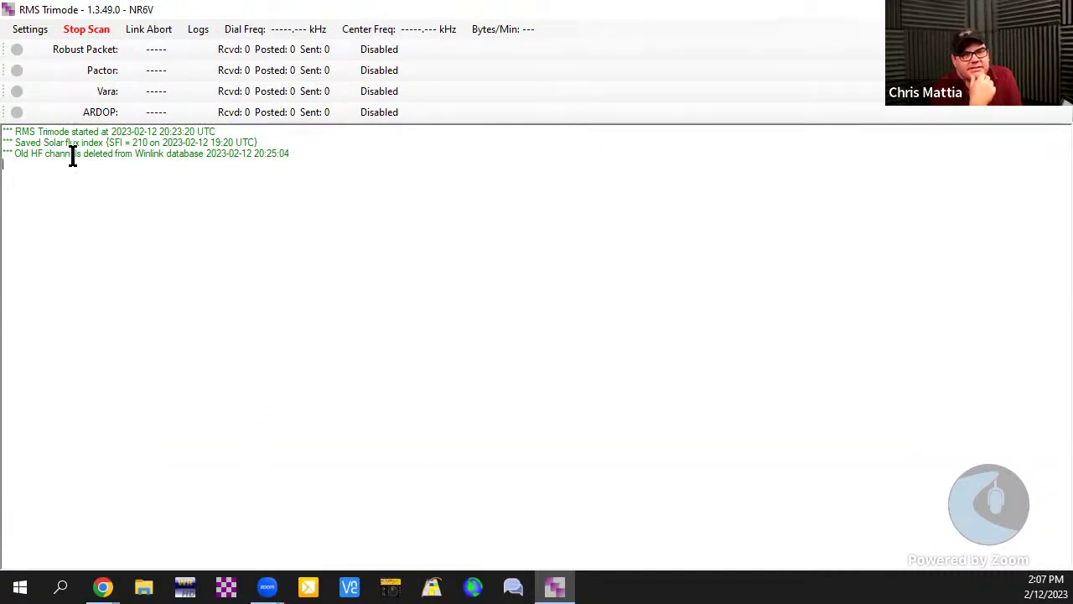
Step: Review the sysop's Registration details in RMS Trimode and close them without changes
left_click(28, 32)
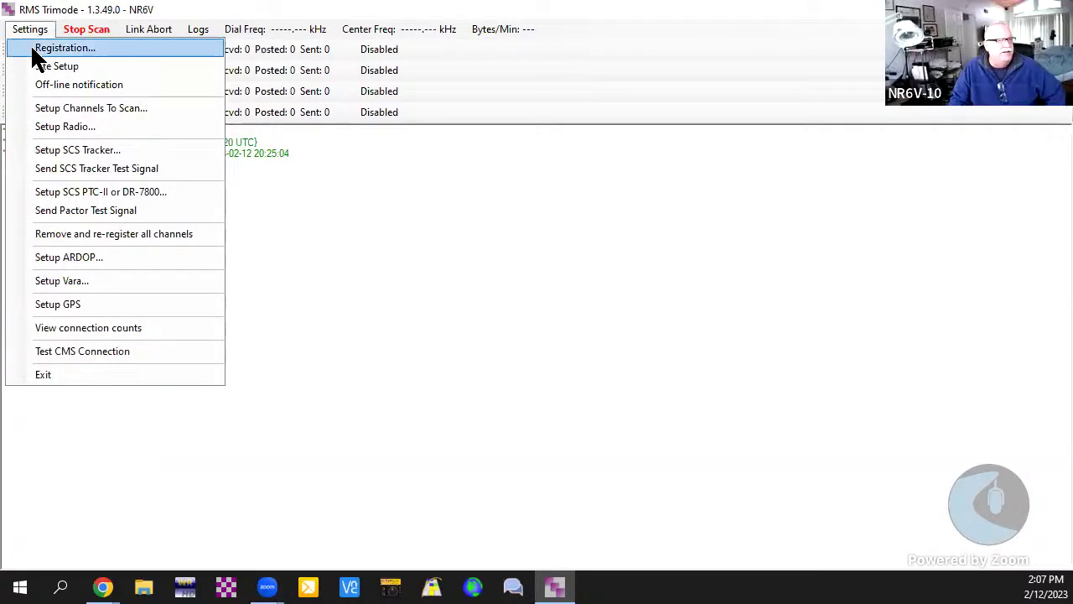
left_click(34, 48)
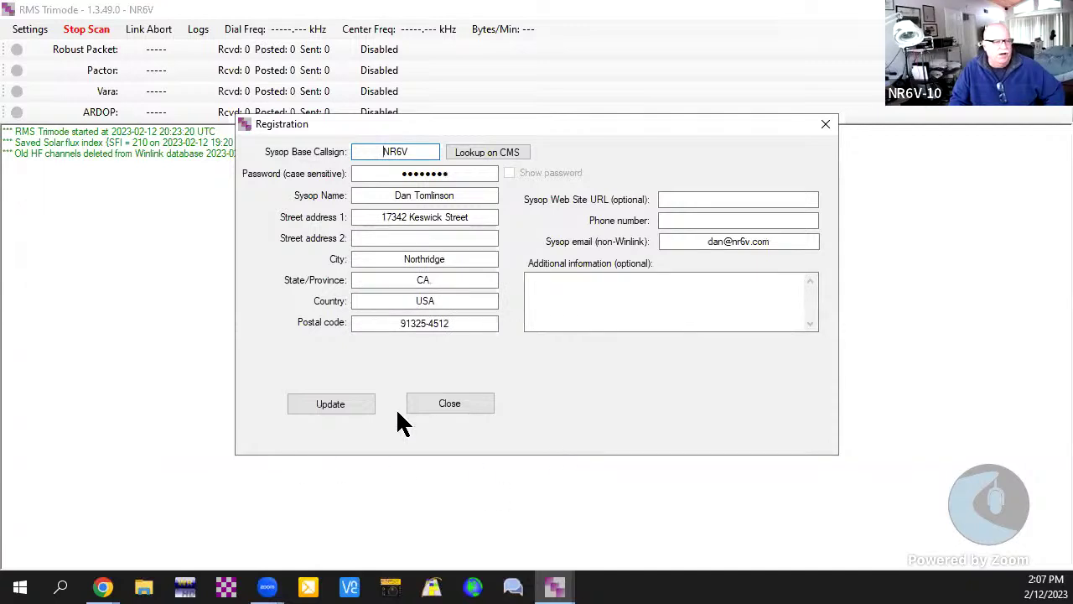
left_click(461, 405)
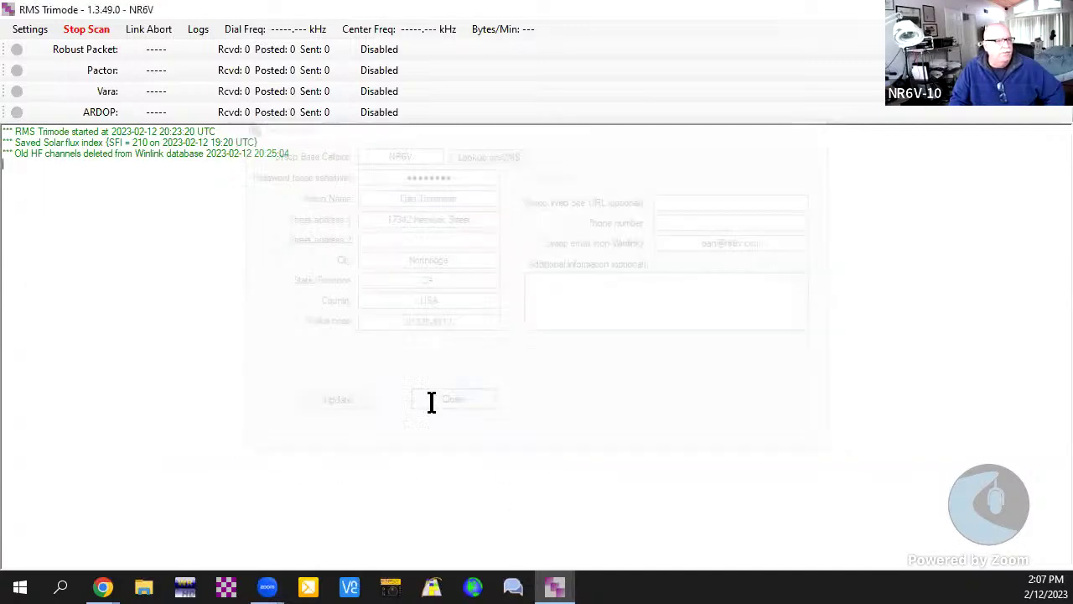
Step: In Site Setup, set default max daily usage to 1440 minutes, enable automatic field-test installs, update with a restart, and dismiss the channel settings
left_click(29, 29)
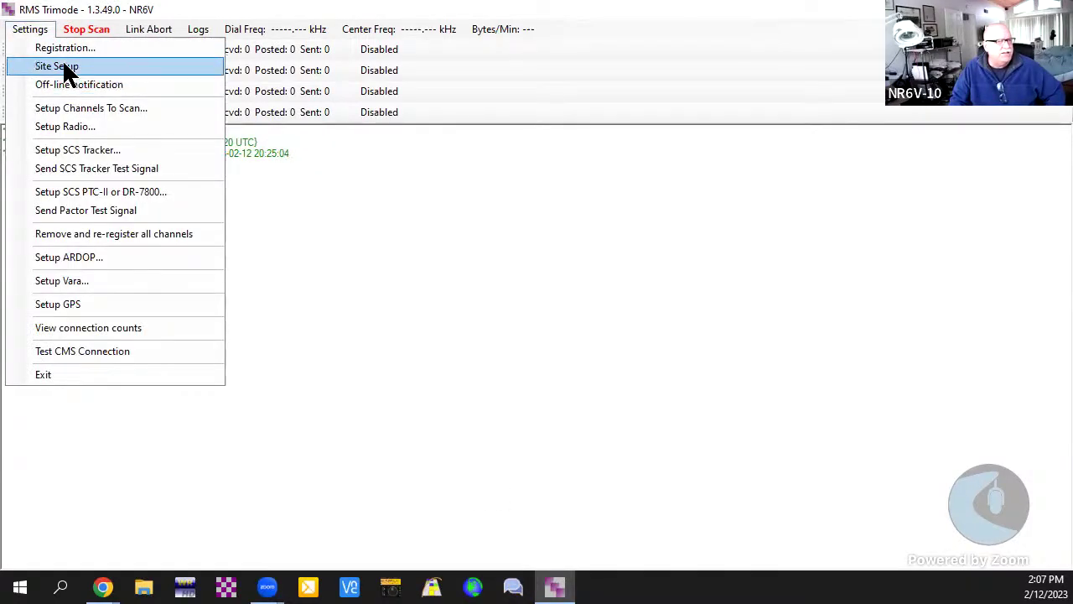
left_click(65, 67)
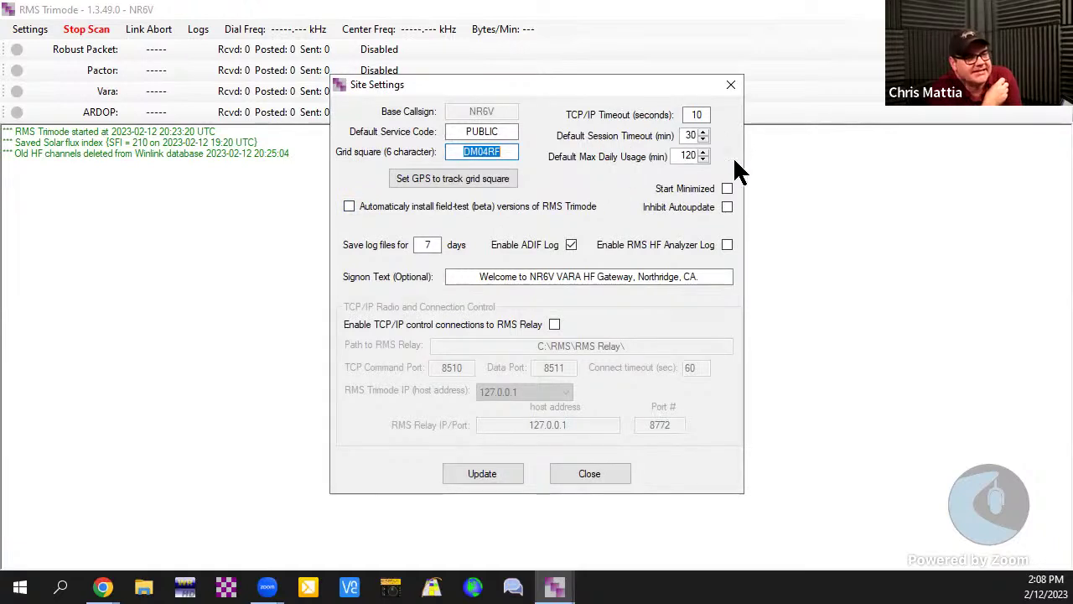
double_click(688, 155)
type("144")
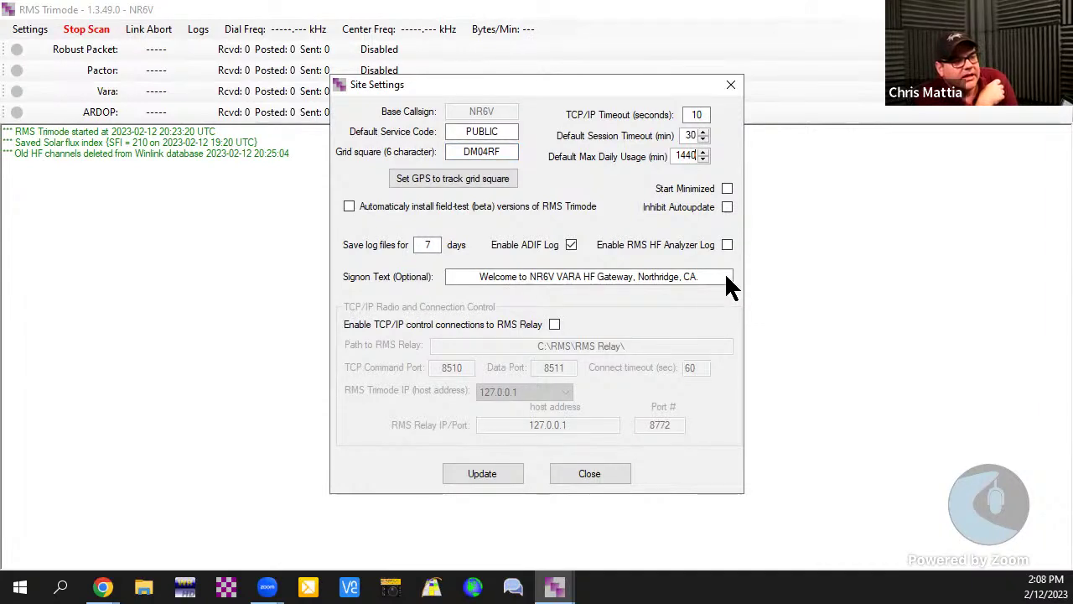
left_click(348, 207)
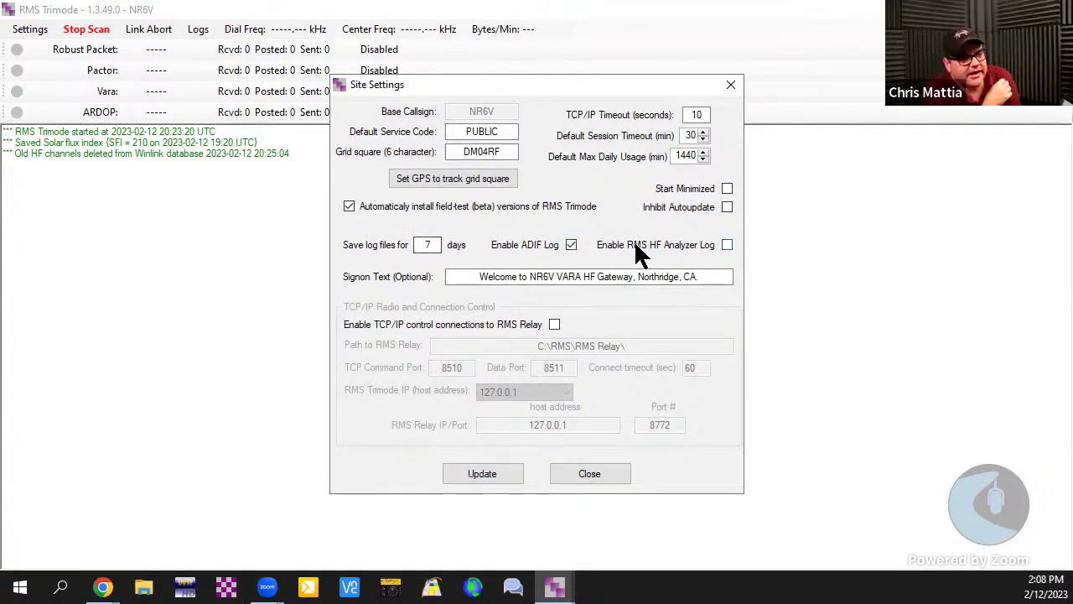
left_click(473, 477)
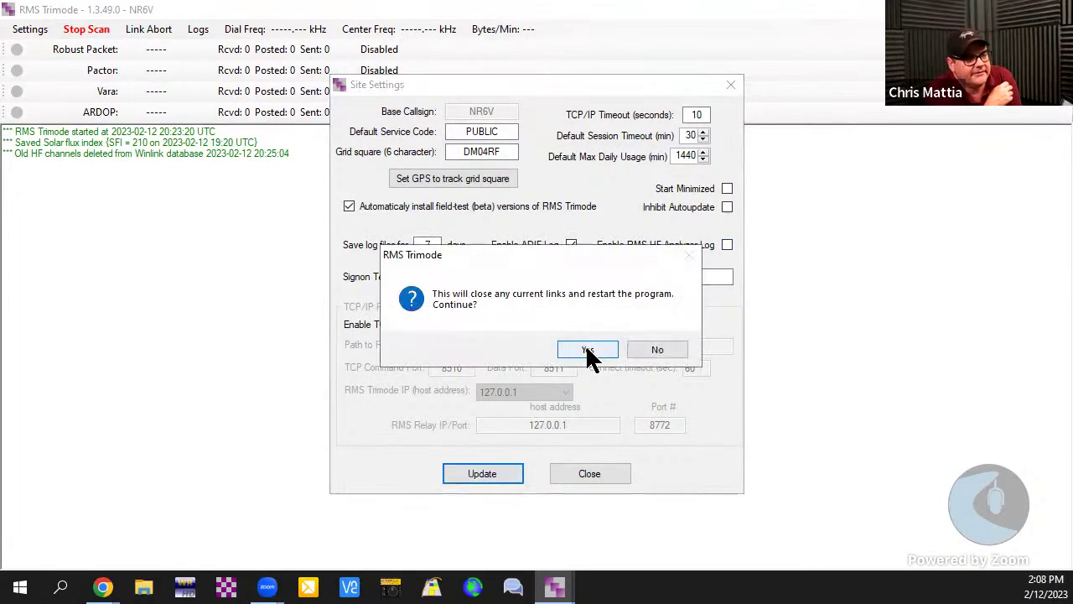
left_click(587, 350)
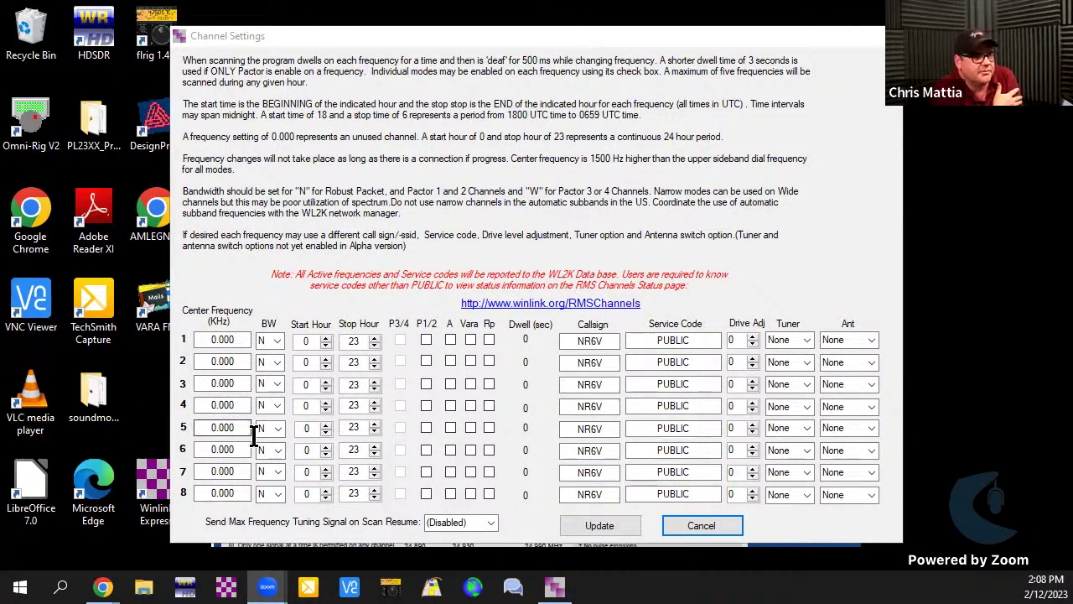
left_click(704, 520)
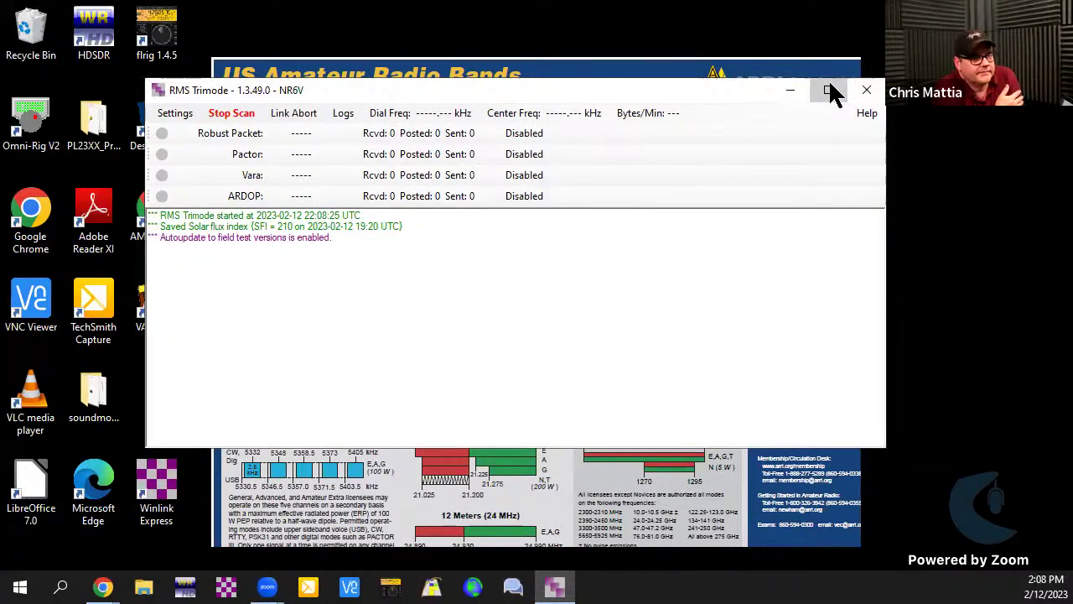
Step: Restore the RMS Trimode window to its smaller size and reposition it on the desktop
left_click(827, 90)
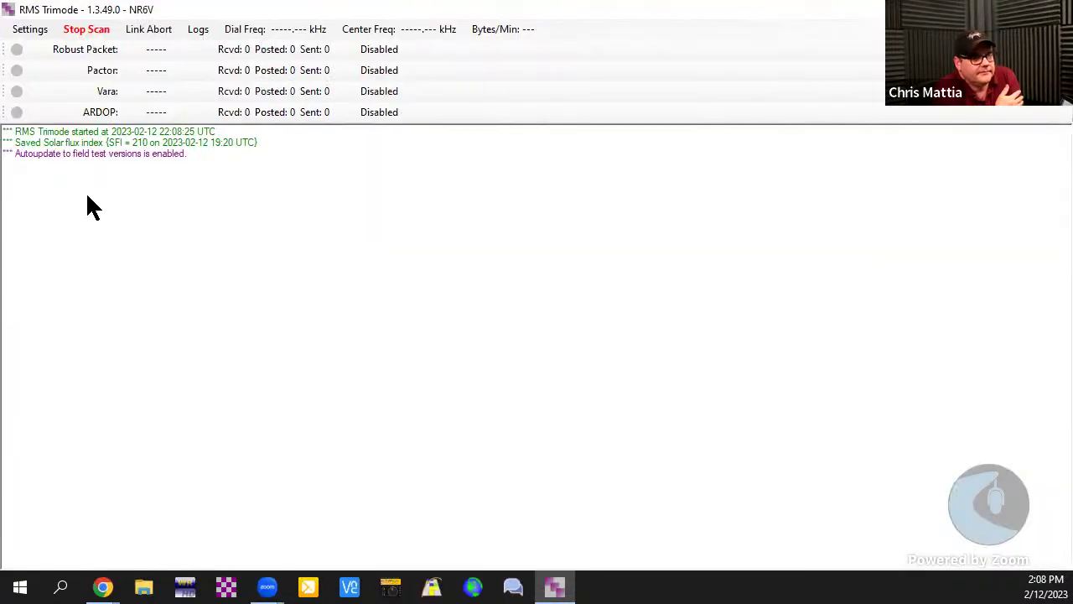
double_click(80, 15)
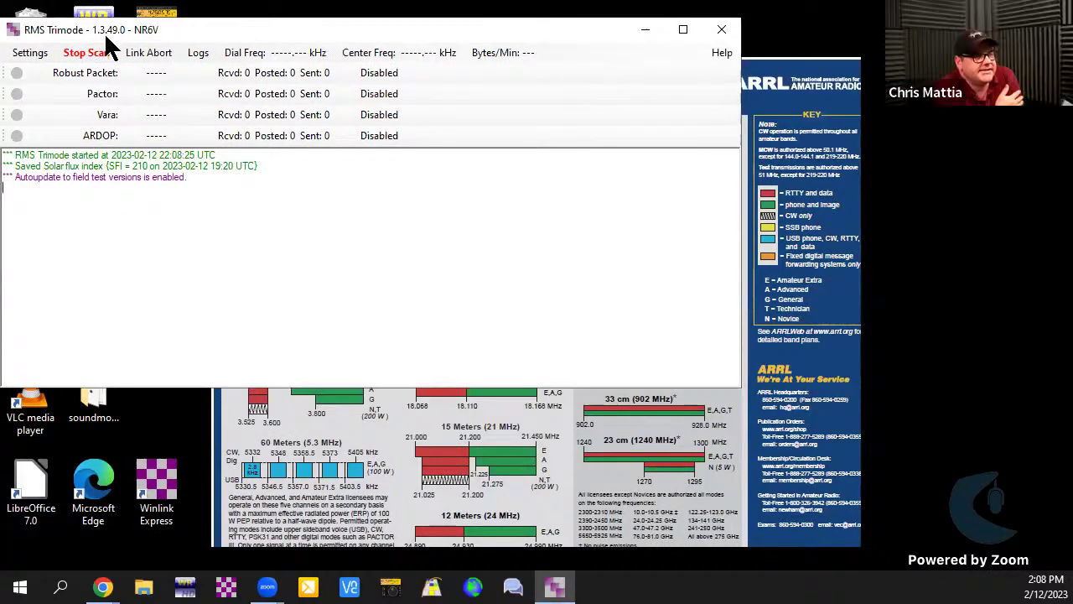
left_click_drag(106, 38, 174, 110)
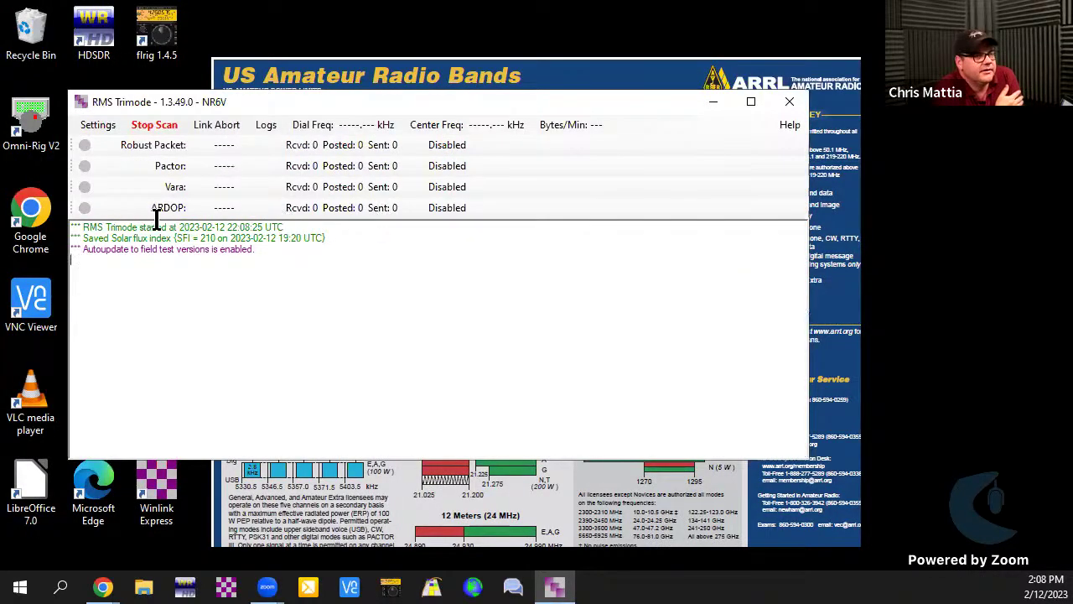
Step: Check the site settings in Site Setup again and close them without changes
left_click(98, 126)
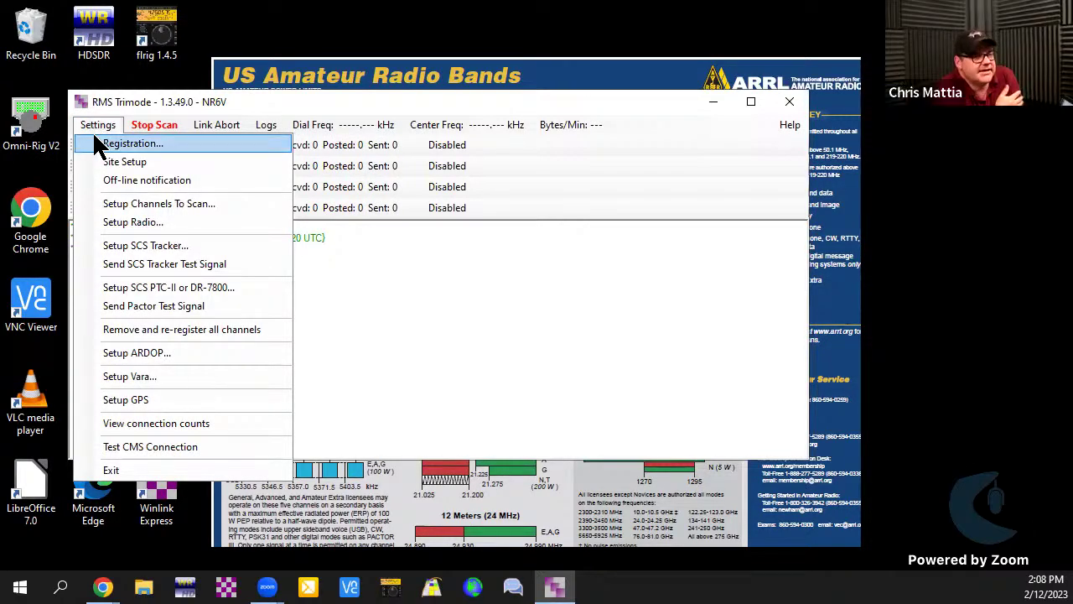
left_click(104, 159)
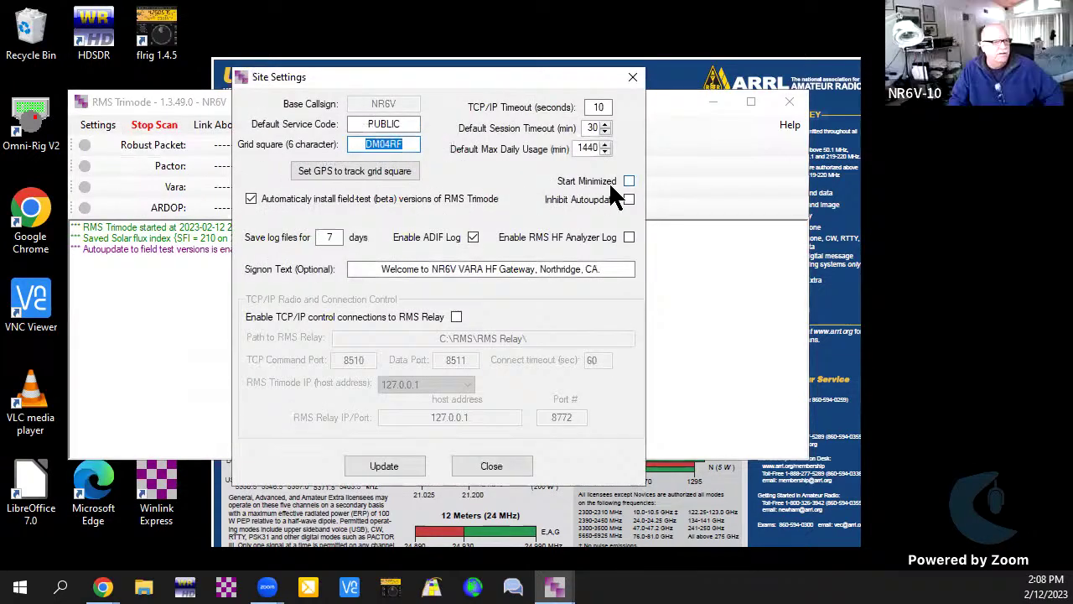
left_click(491, 475)
Step: In the off-line notification settings, enter "NR6V-HF Gateway" as the optional site ID or location
left_click(77, 123)
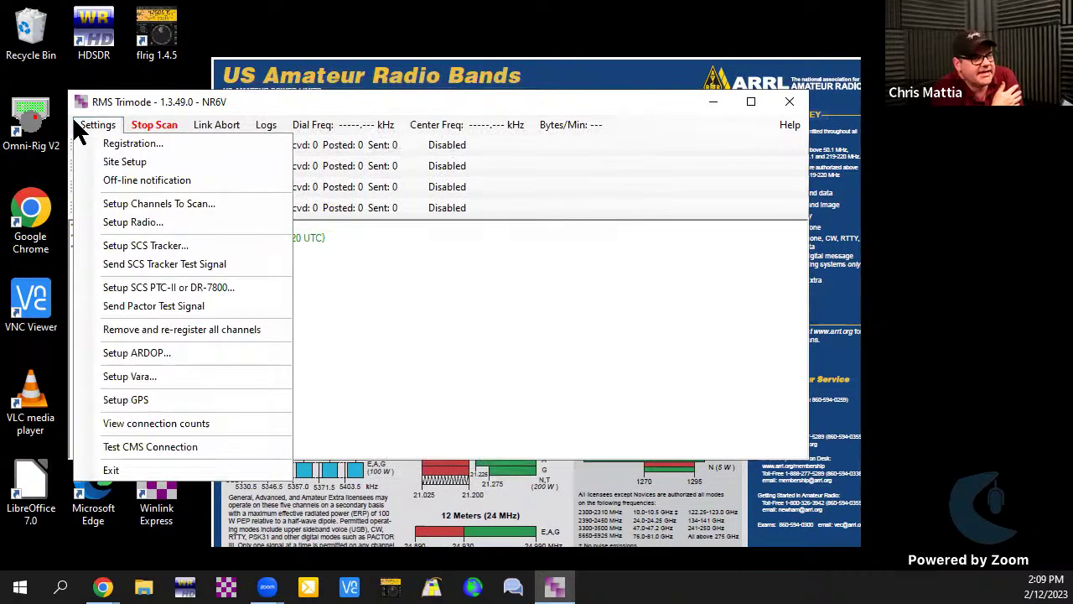
left_click(133, 179)
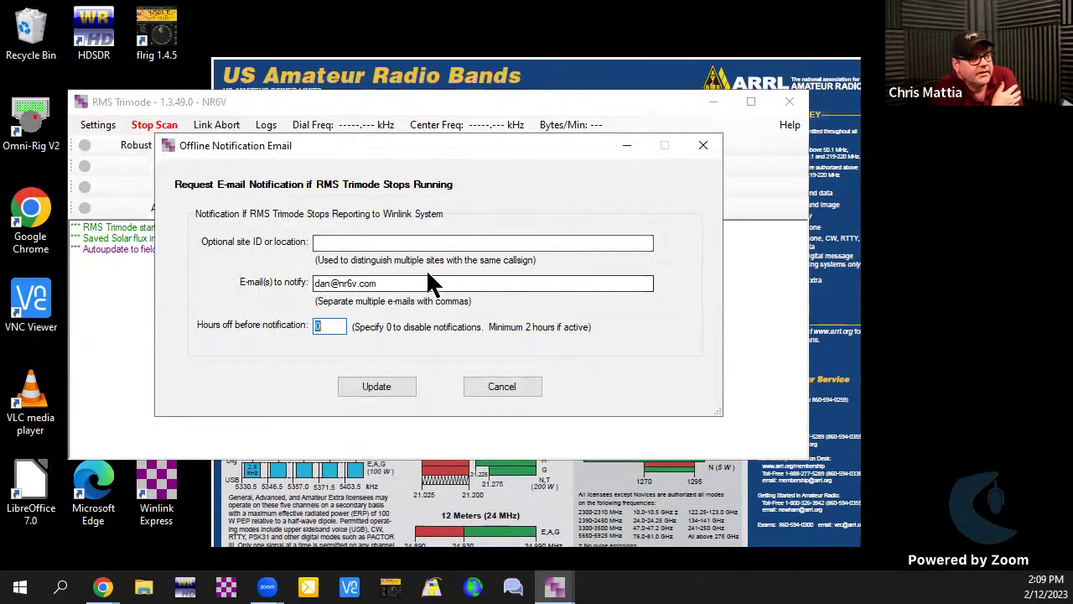
left_click(336, 240)
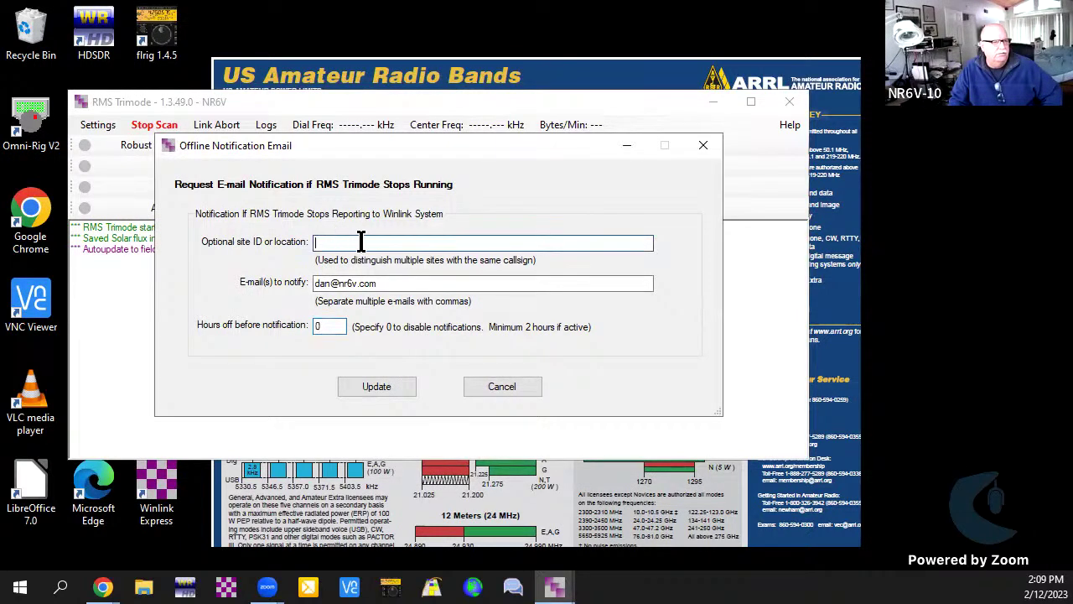
type("NR")
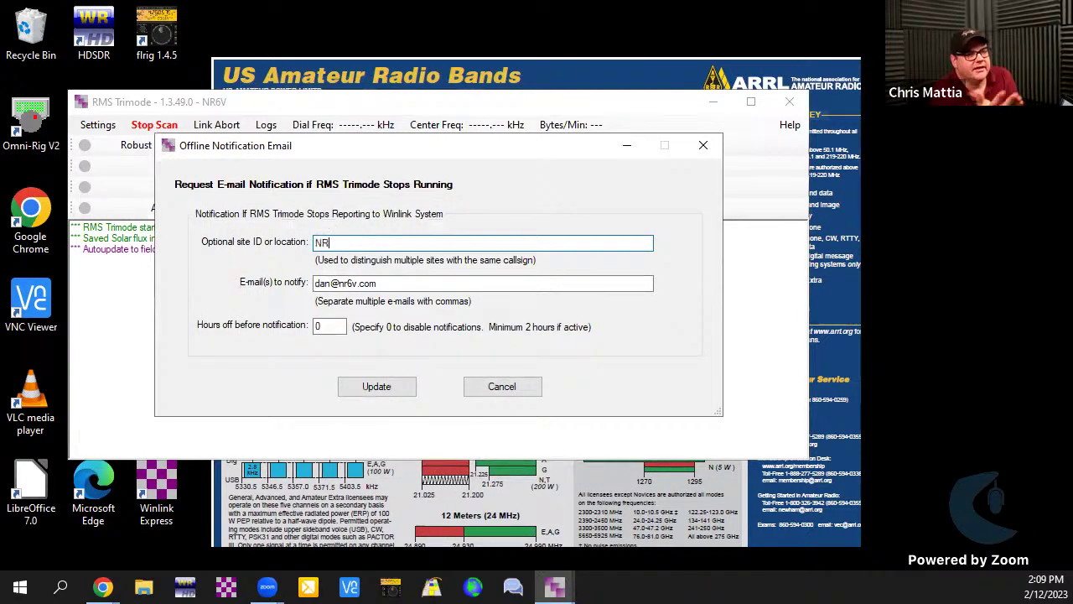
type("6V-HF")
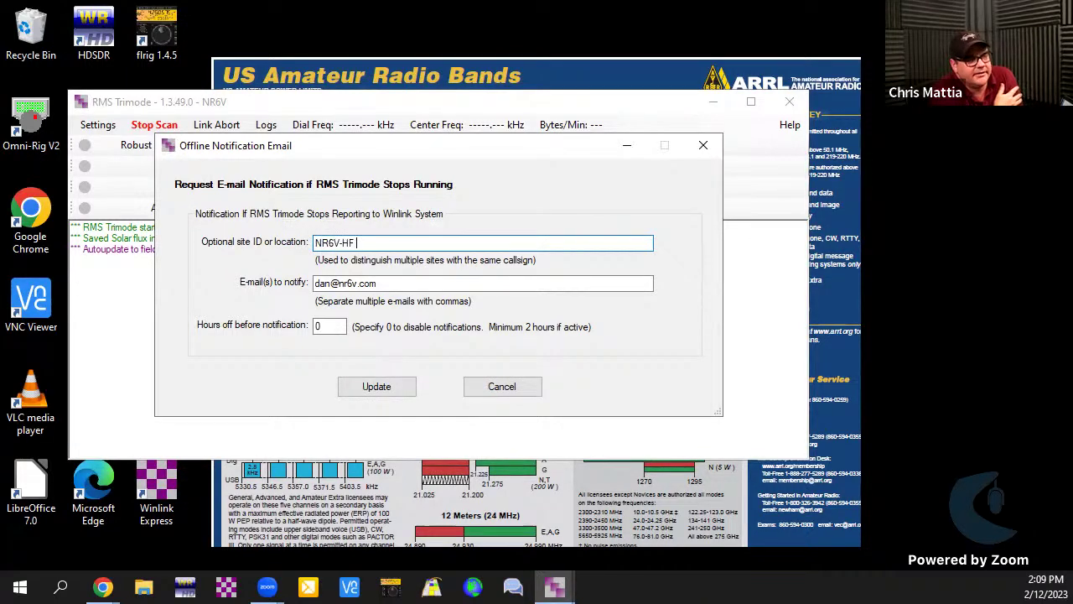
type(" B")
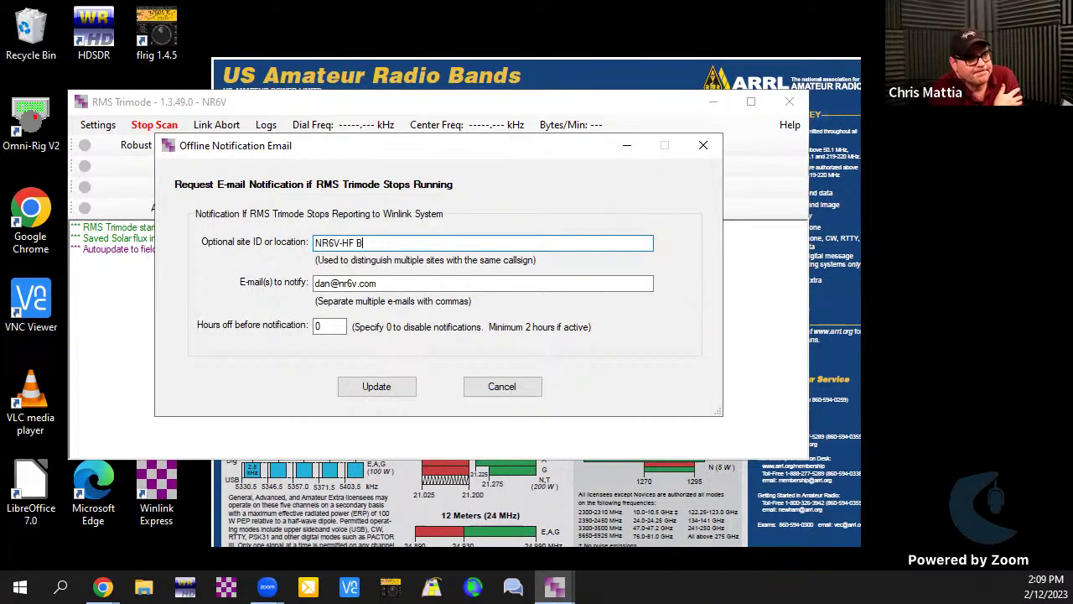
key("BackSpace")
type("Gateway")
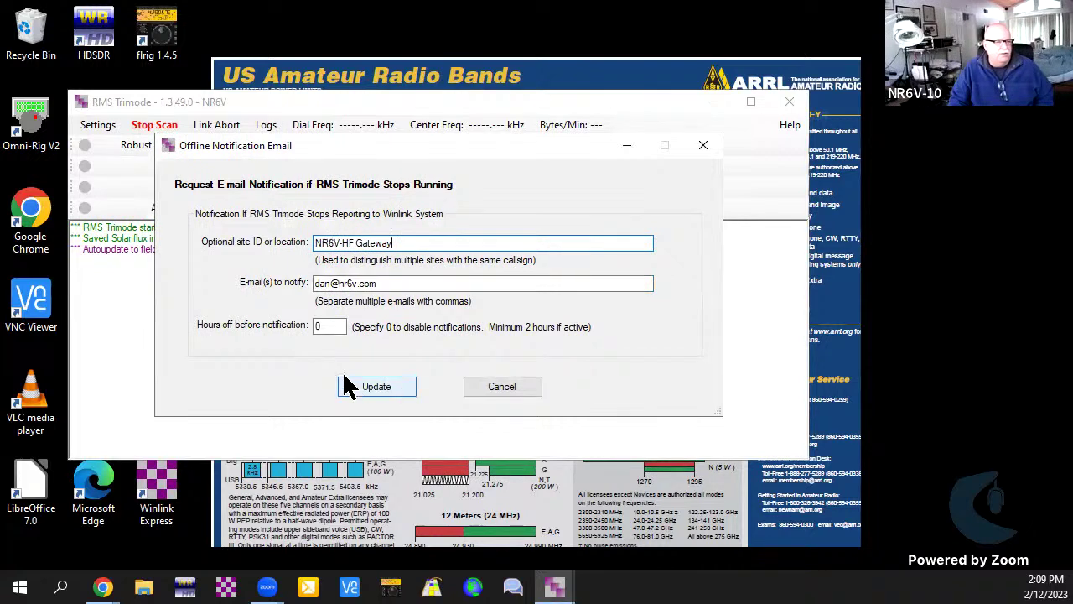
Step: Set the hours off before notification to 2 and save the offline notification settings
double_click(310, 324)
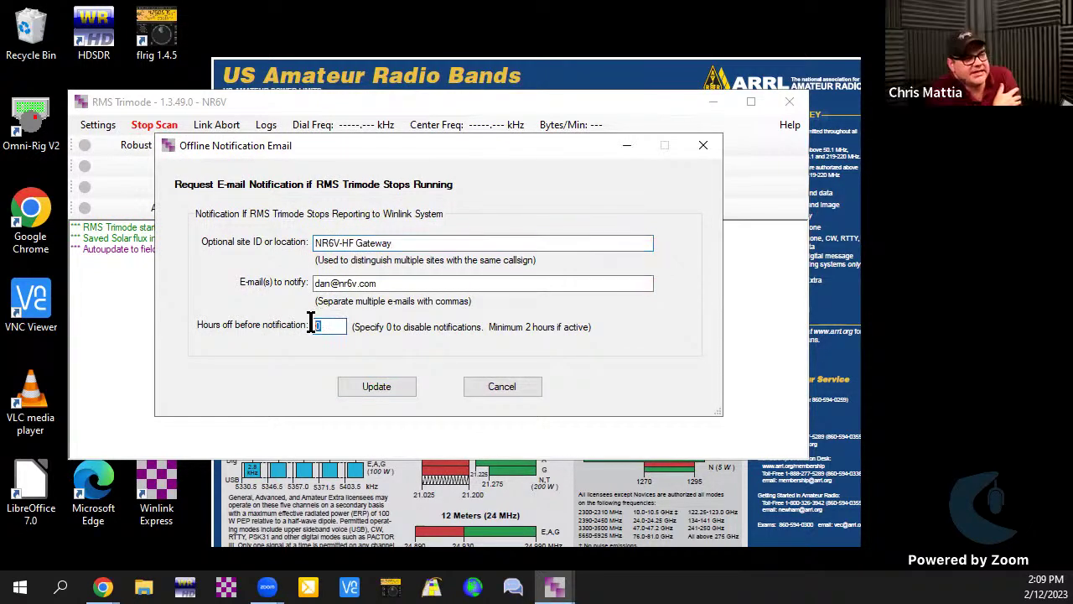
type("2")
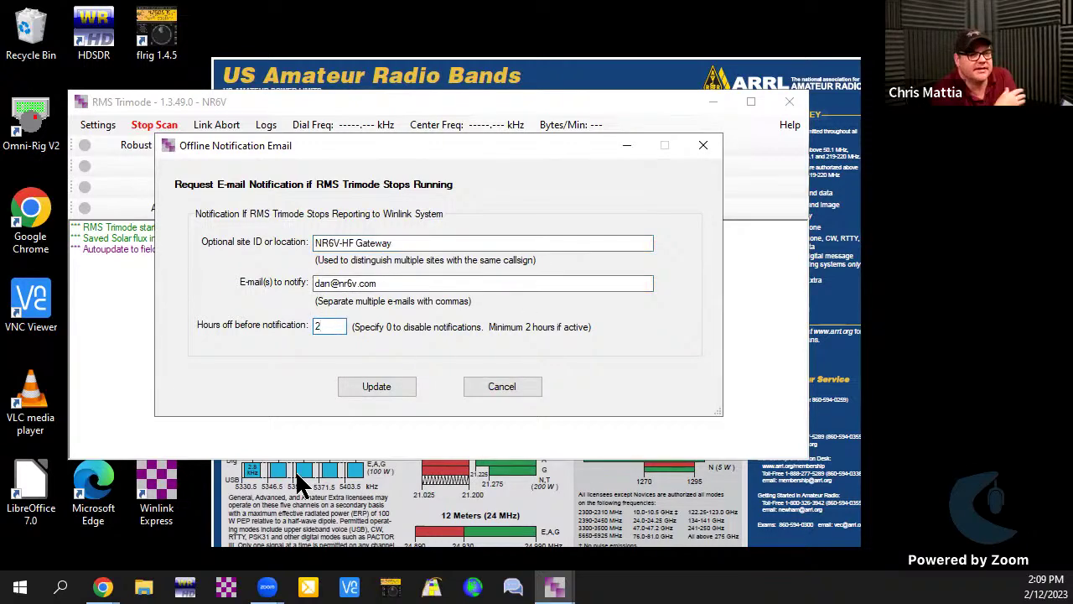
left_click(376, 386)
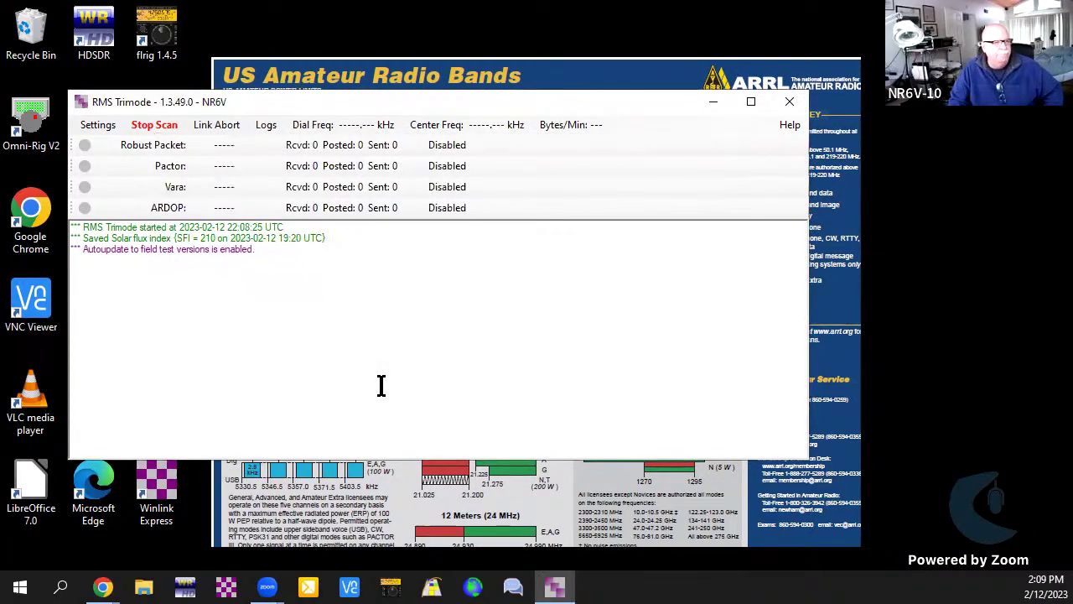
Step: In the radio setup, select the Icom 7200 as the radio model and set its Icom address to 70
left_click(92, 126)
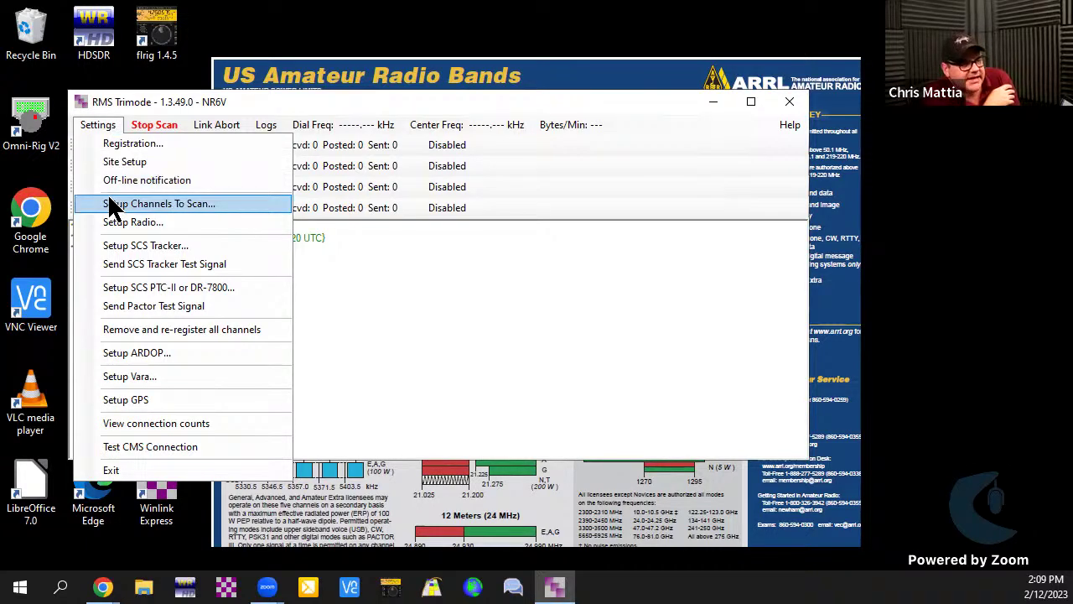
left_click(133, 222)
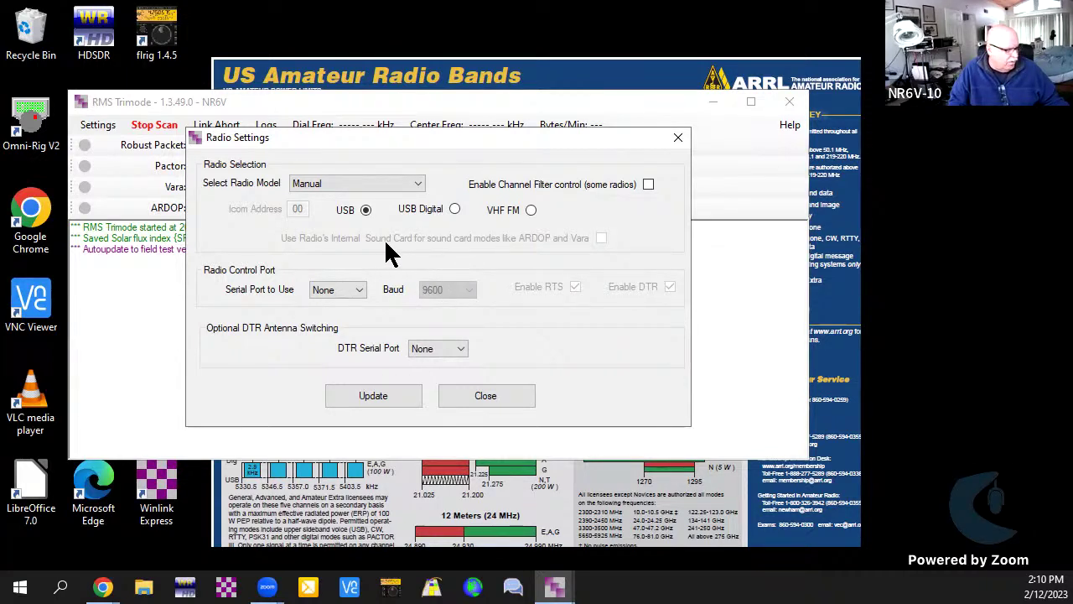
left_click(418, 184)
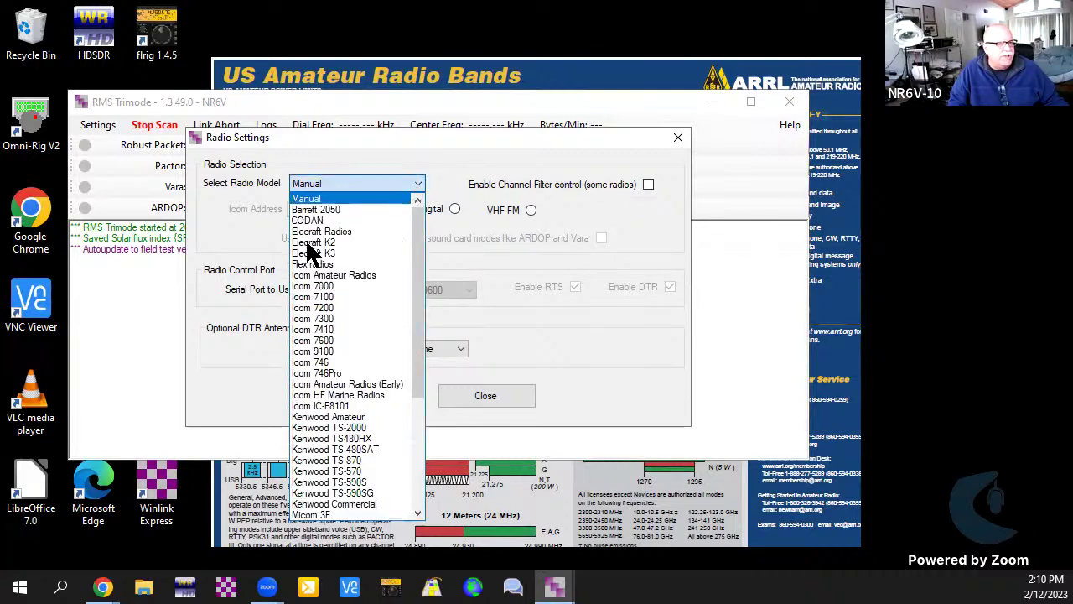
left_click(336, 306)
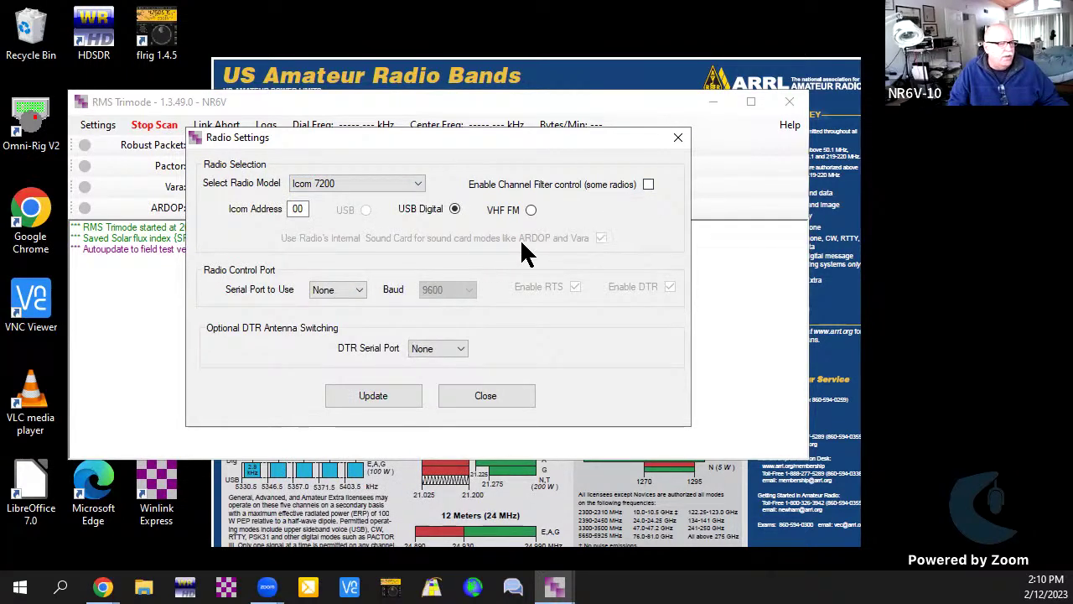
double_click(300, 209)
type("7")
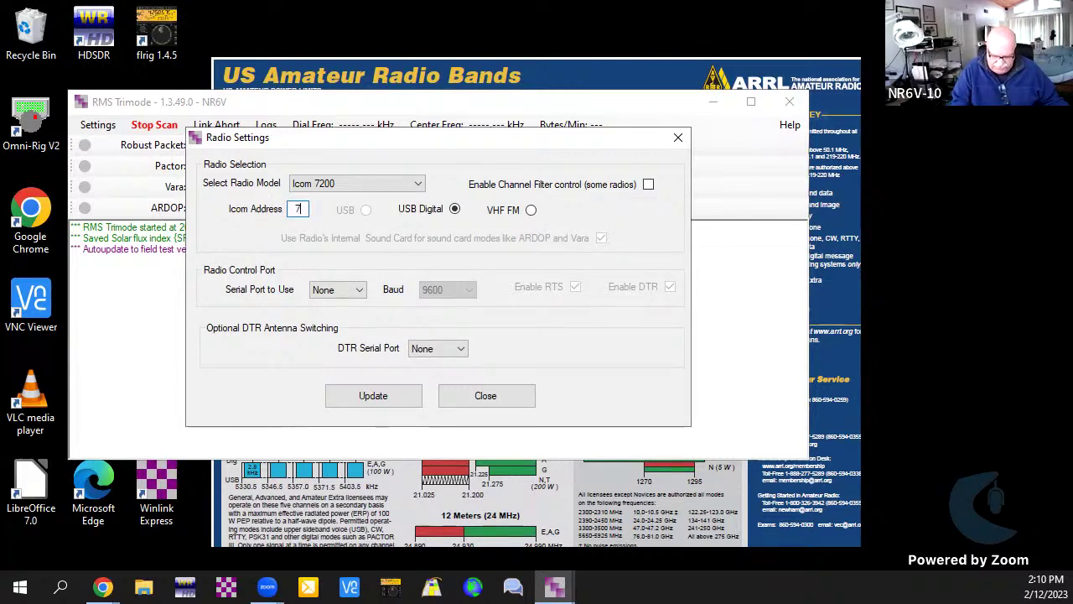
type("0")
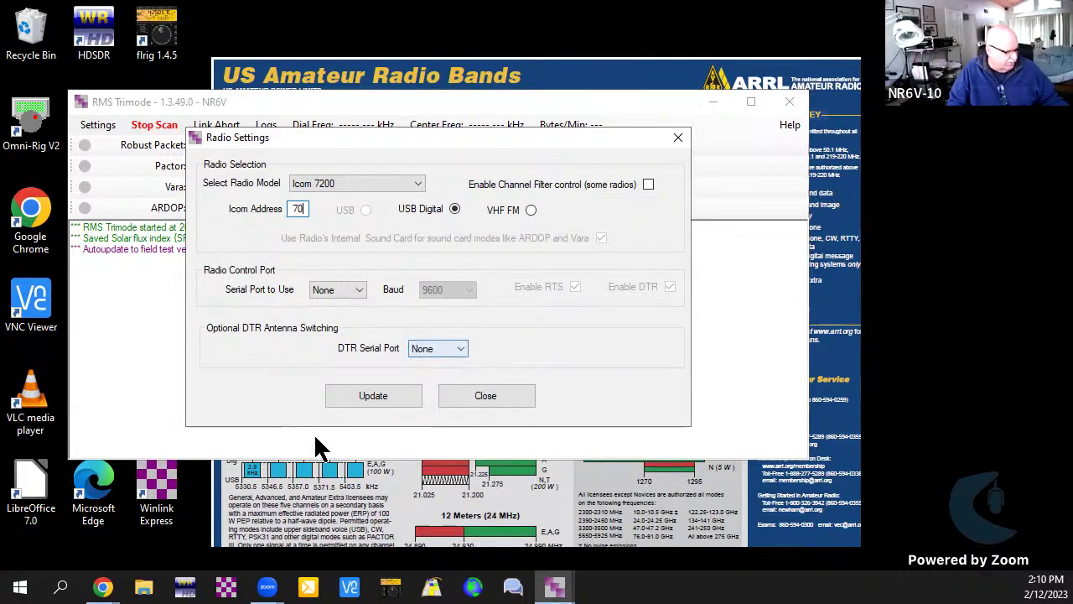
Step: Set the radio control port to COM6 at 19200 baud with RTS and DTR disabled, and save the radio settings
left_click(359, 290)
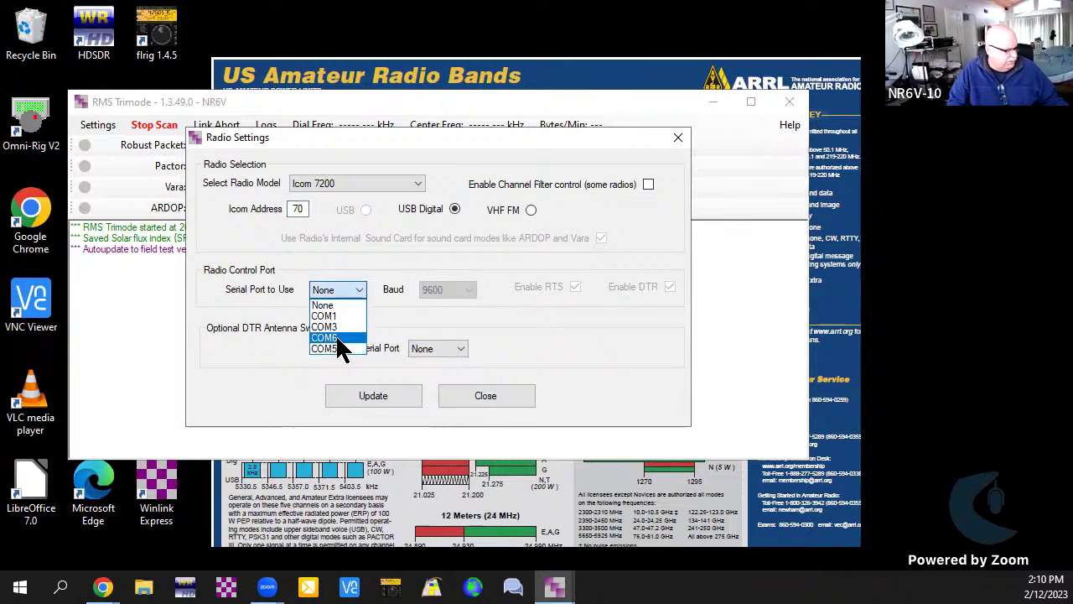
left_click(338, 338)
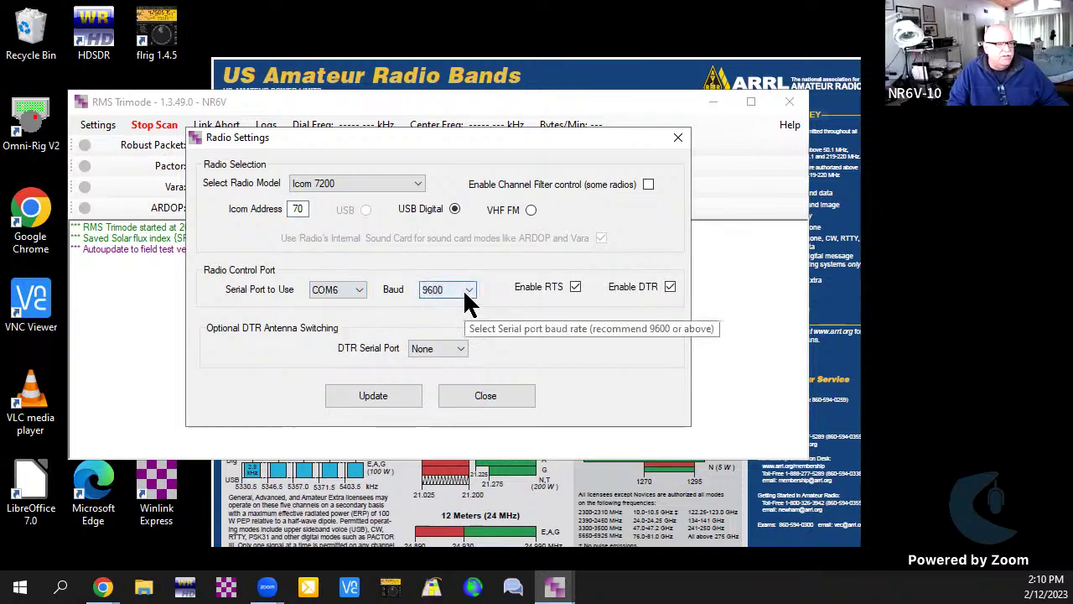
left_click(468, 296)
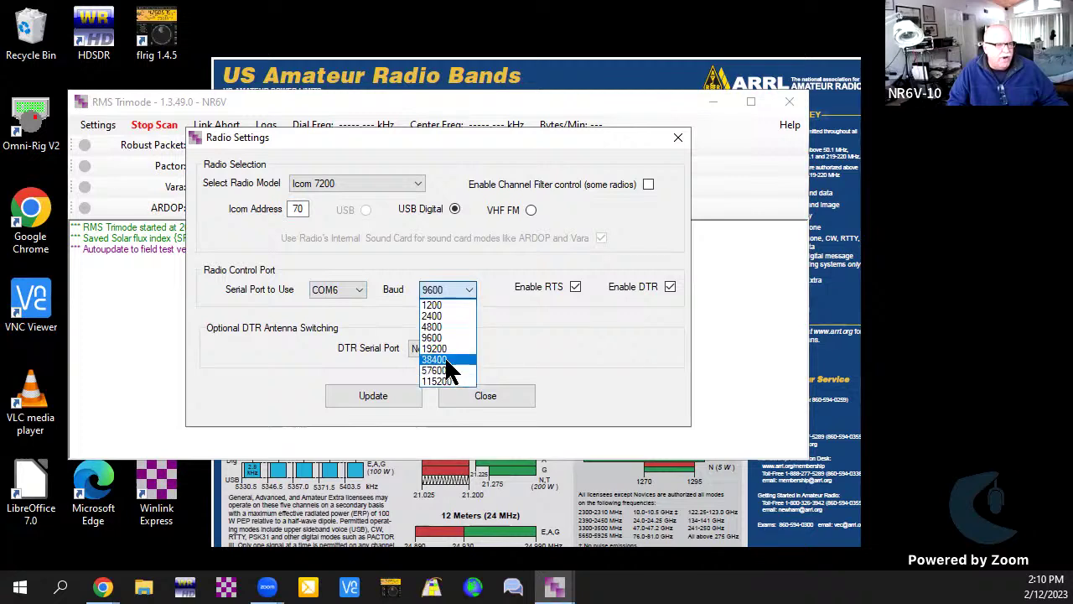
left_click(453, 349)
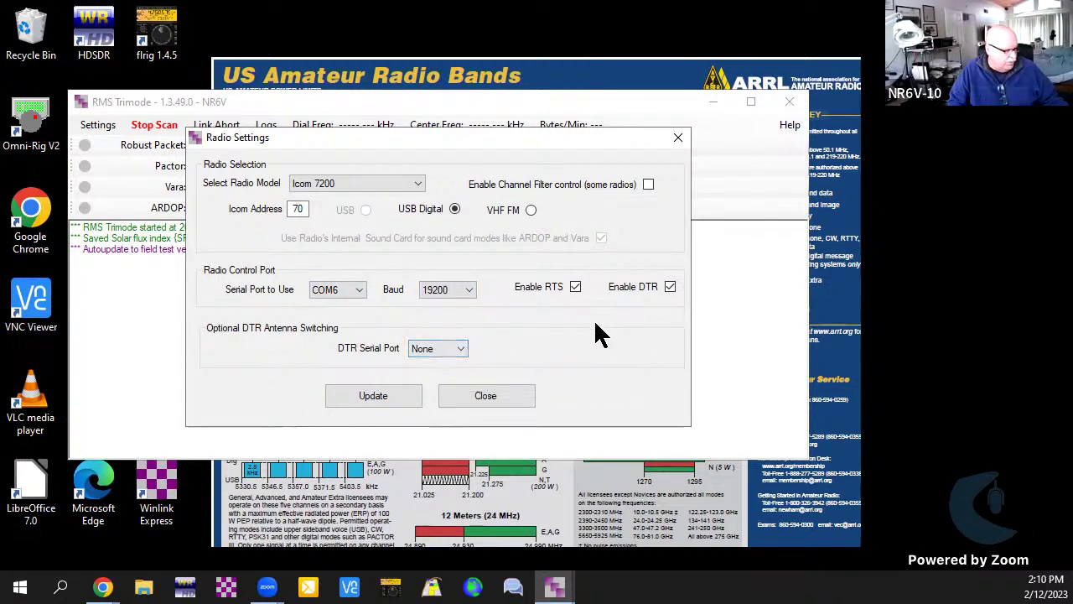
left_click(574, 288)
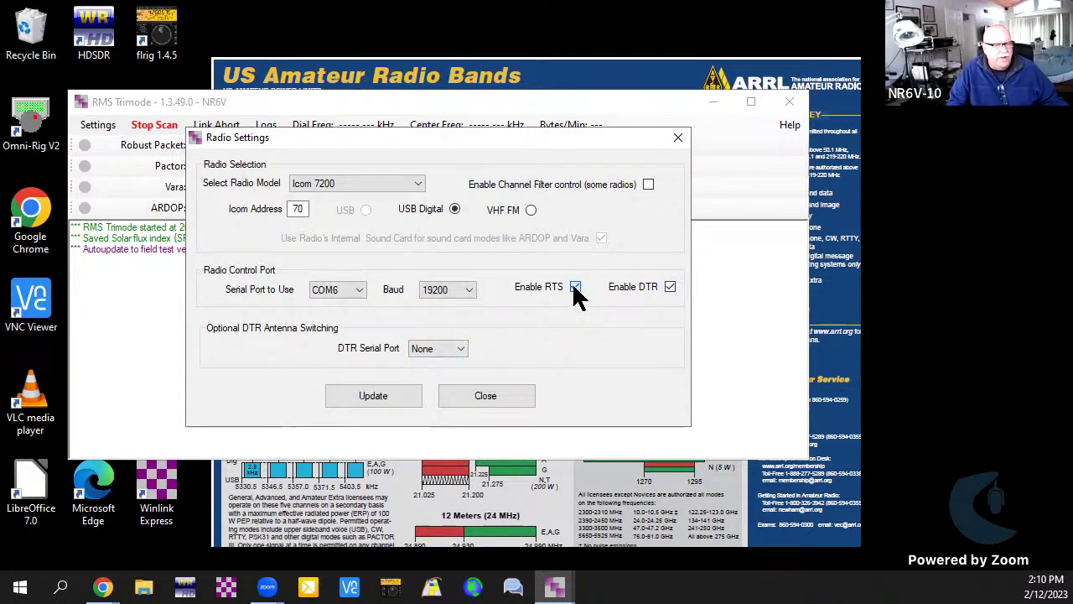
left_click(667, 288)
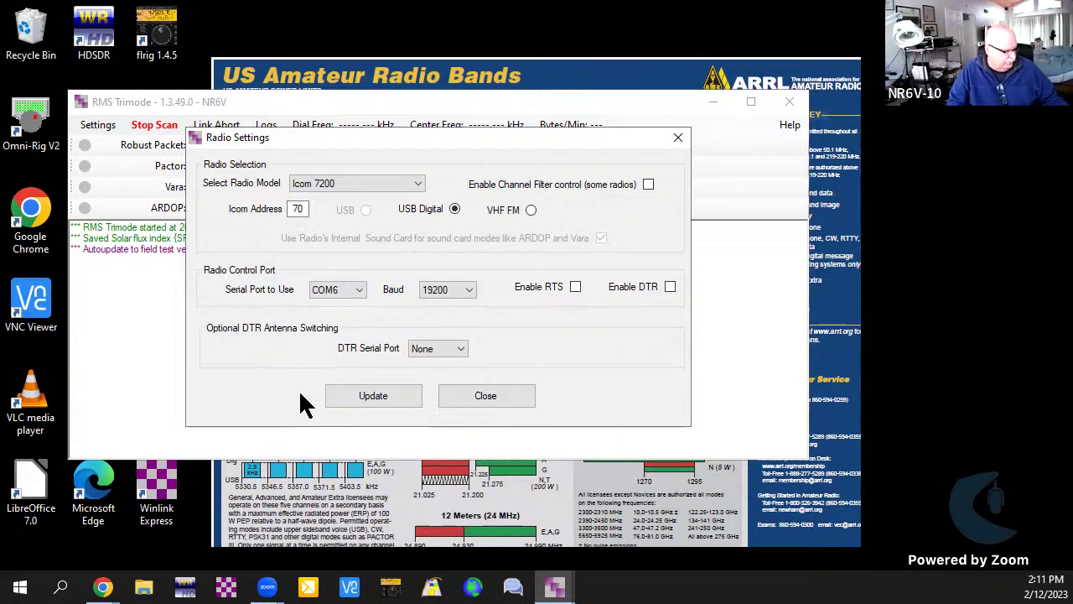
left_click(382, 397)
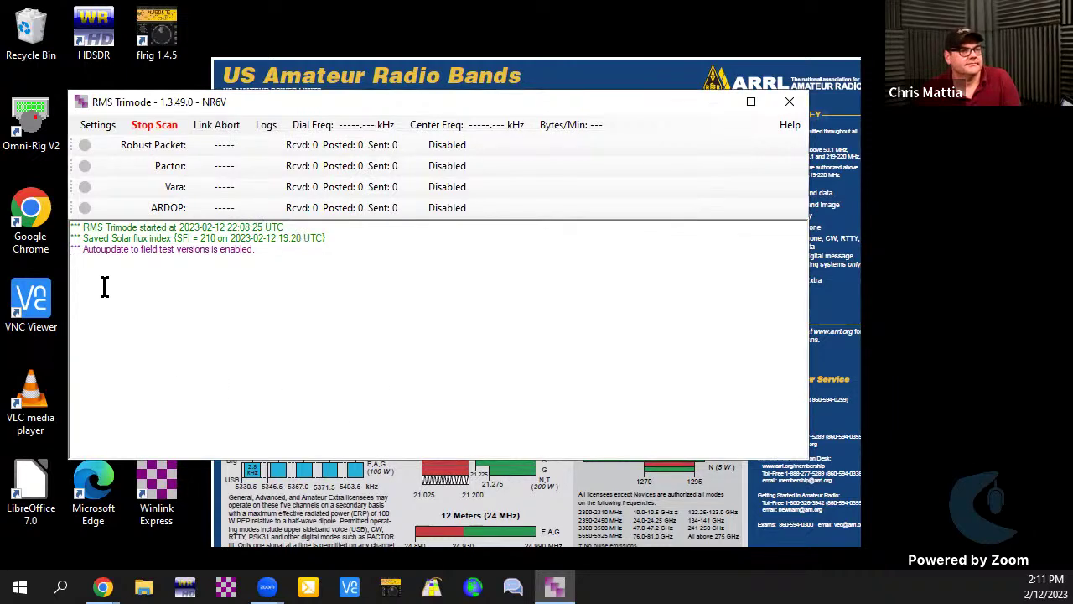
Step: In the Vara TNC settings, use "CAT" PTT control with the Icom 7200 as the radio
left_click(97, 134)
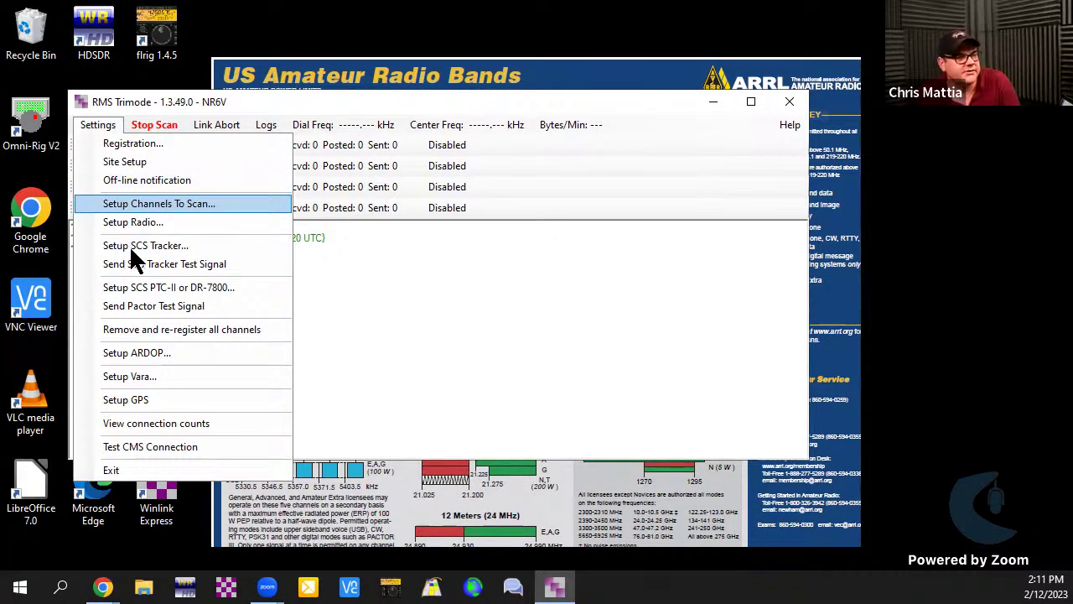
left_click(152, 375)
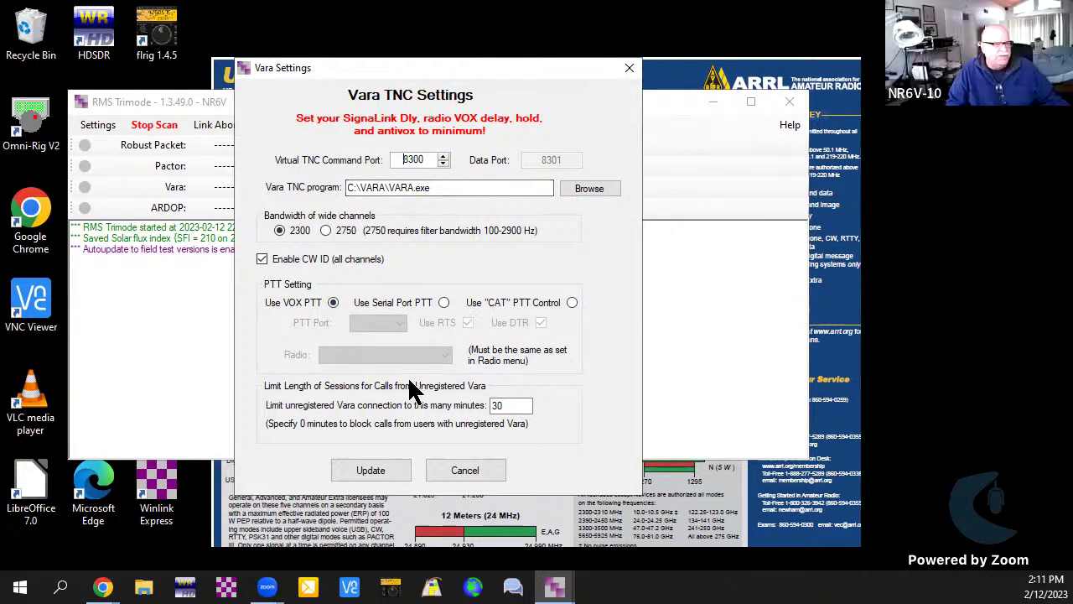
left_click(571, 303)
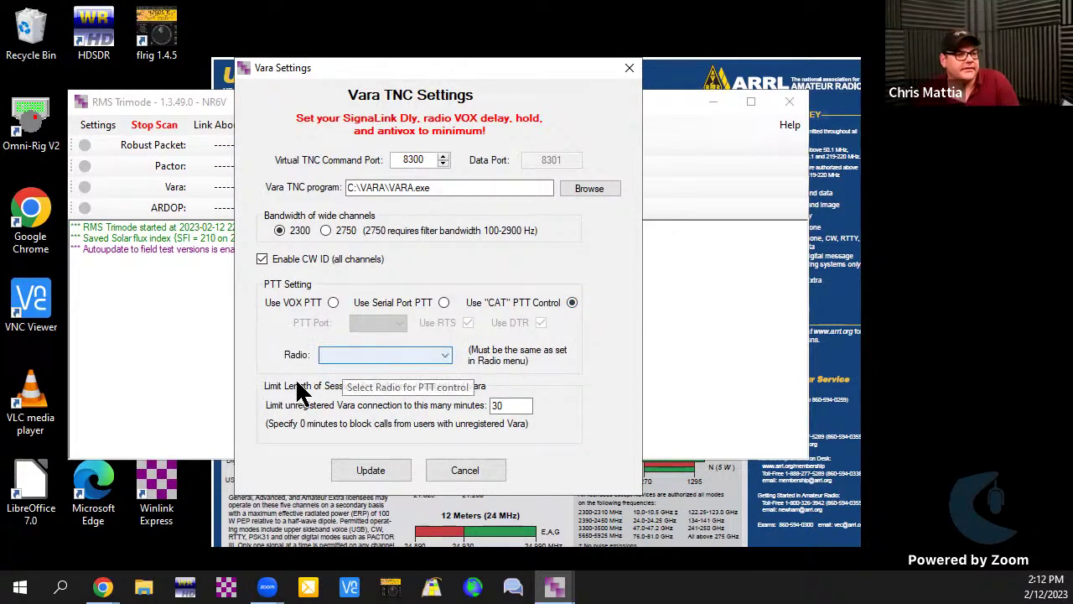
left_click(444, 357)
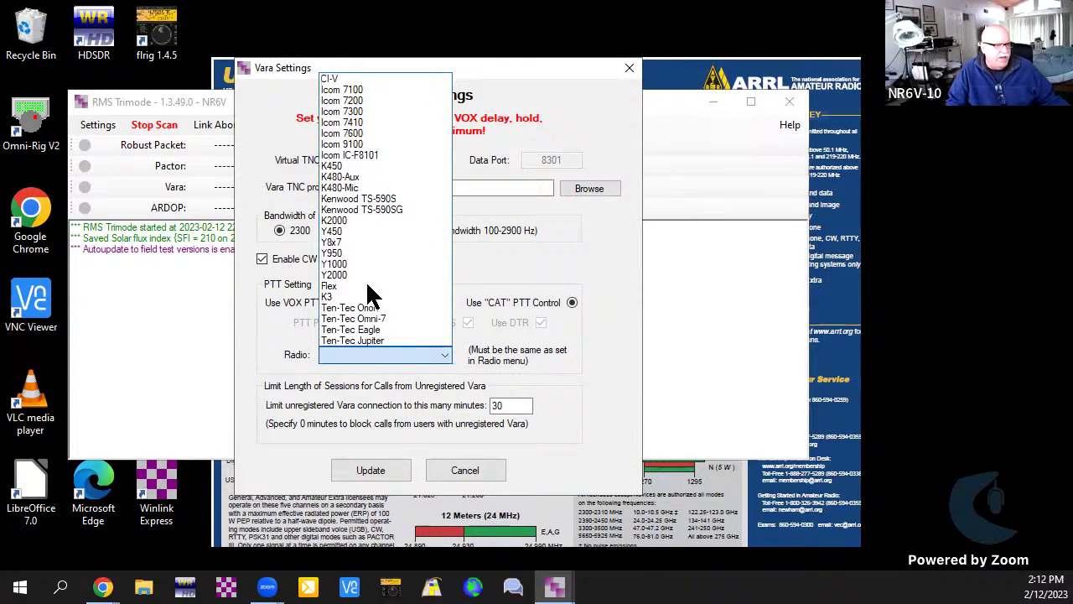
left_click(365, 111)
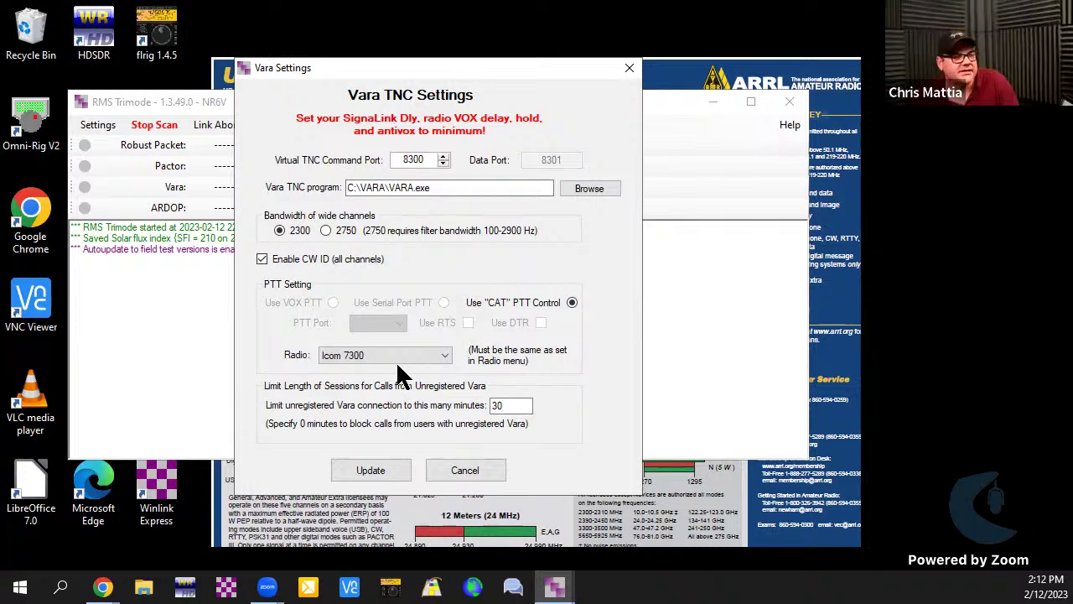
left_click(448, 354)
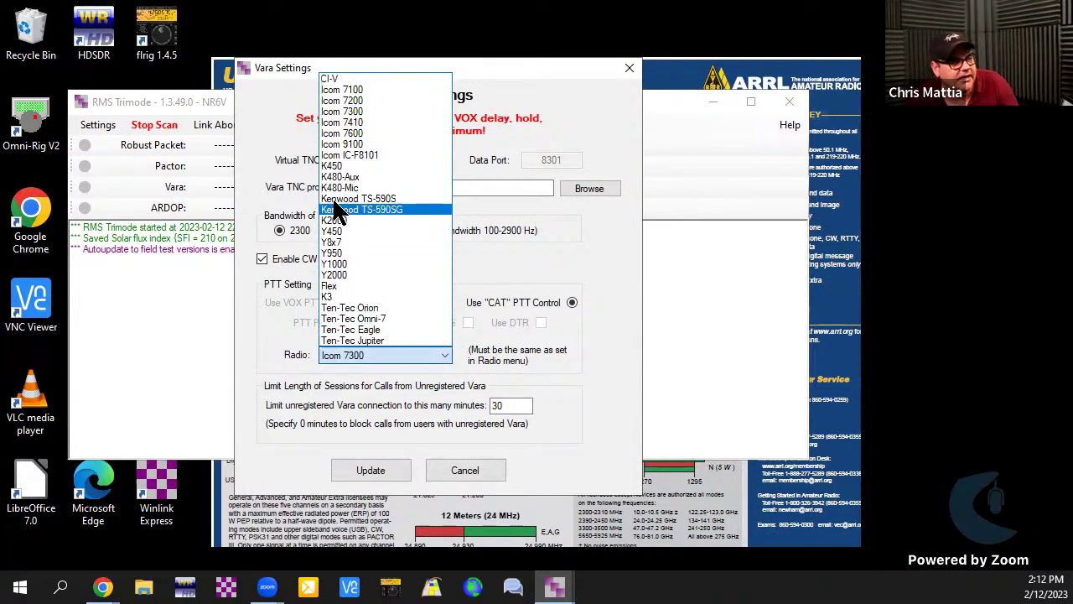
left_click(343, 100)
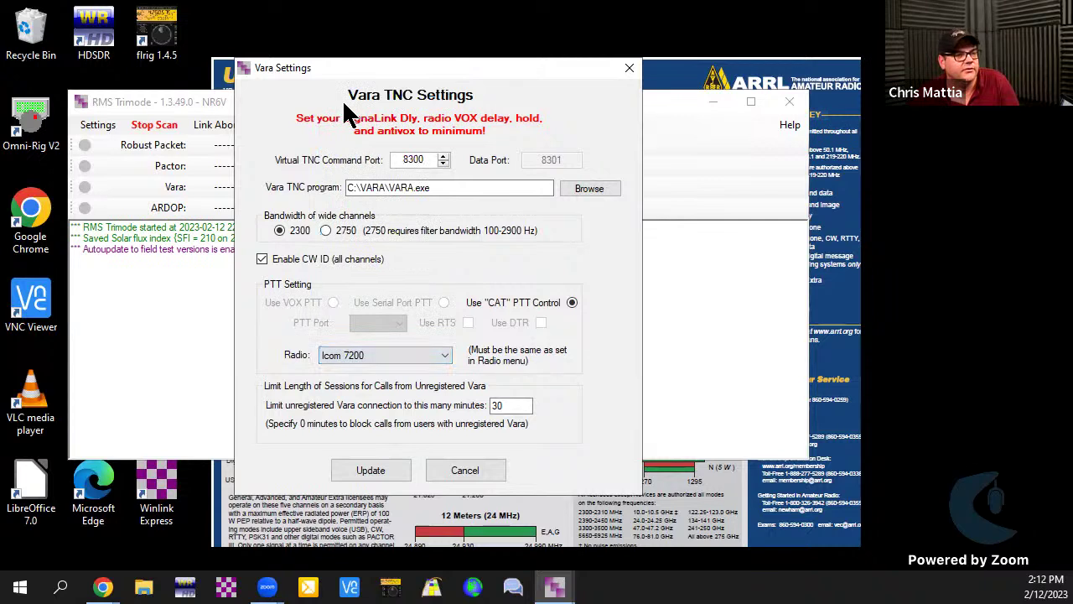
Step: Limit unregistered Vara connections to 10 minutes and save the Vara TNC settings
double_click(509, 405)
type("10")
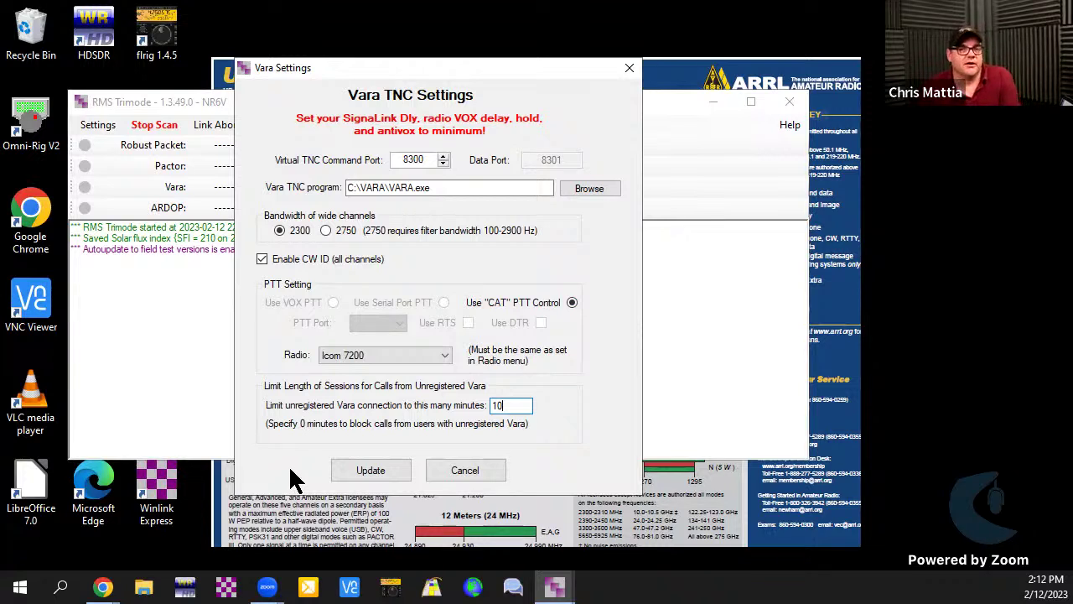
left_click(369, 472)
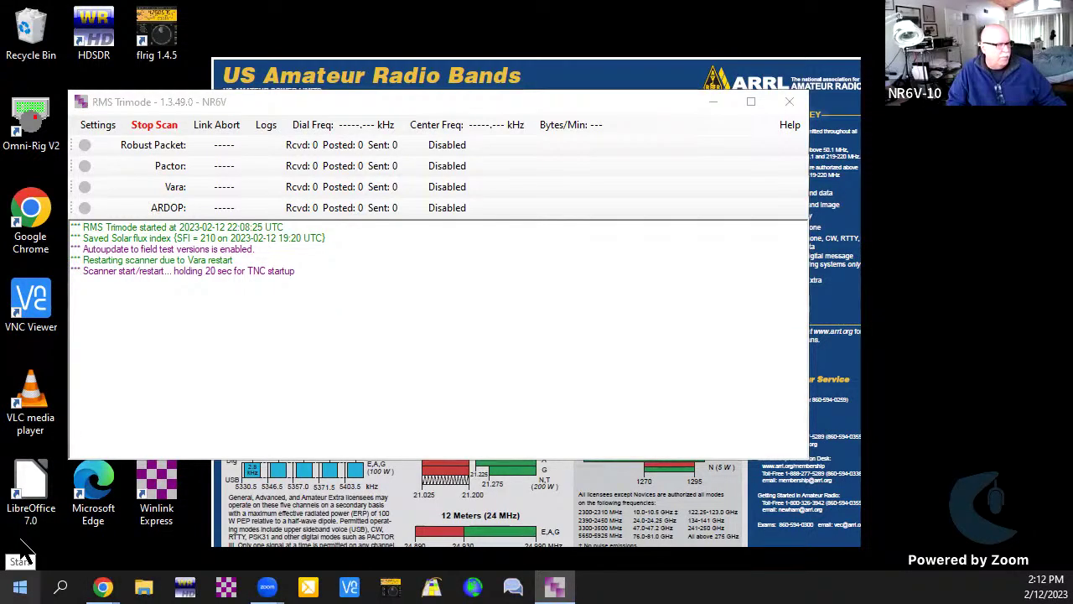
Step: Launch VARA HF from the installed programs and reposition its window on the desktop
left_click(20, 587)
scroll(118, 344, "down", 5)
scroll(117, 356, "down", 10)
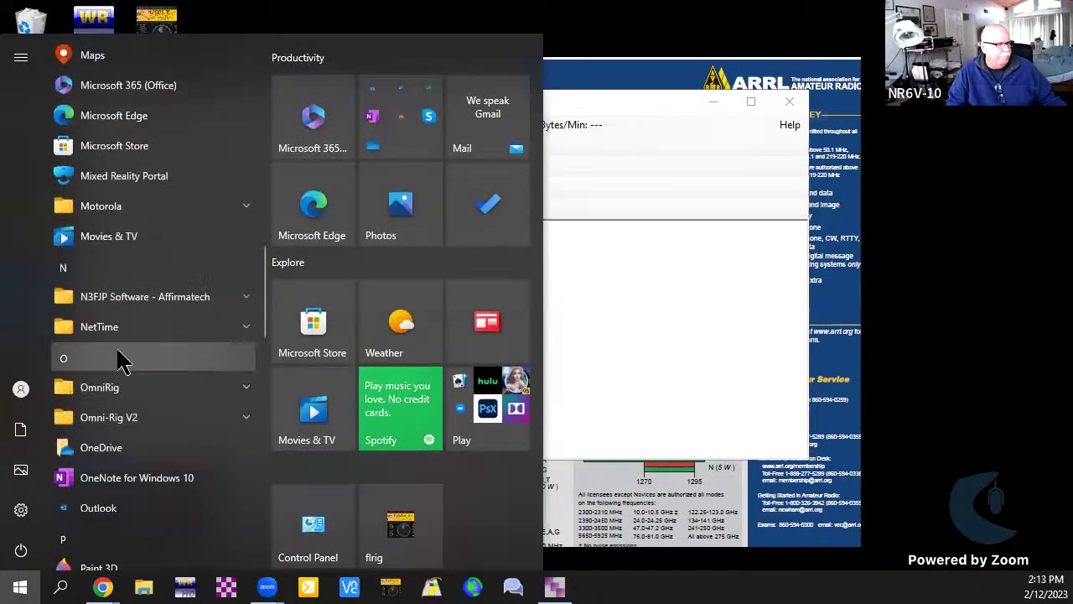
scroll(118, 361, "down", 7)
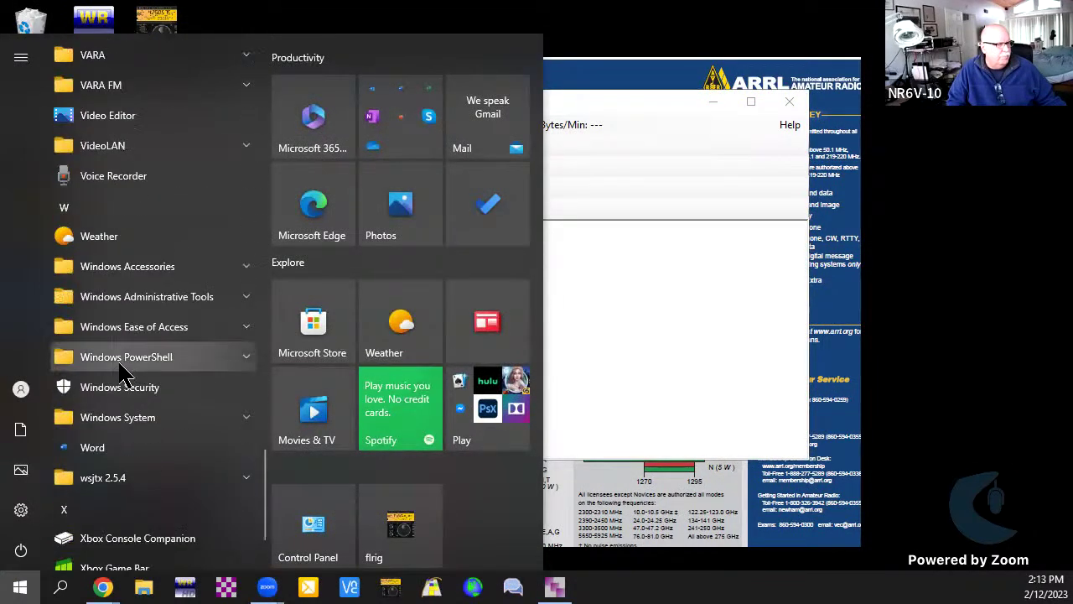
scroll(117, 160, "up", 4)
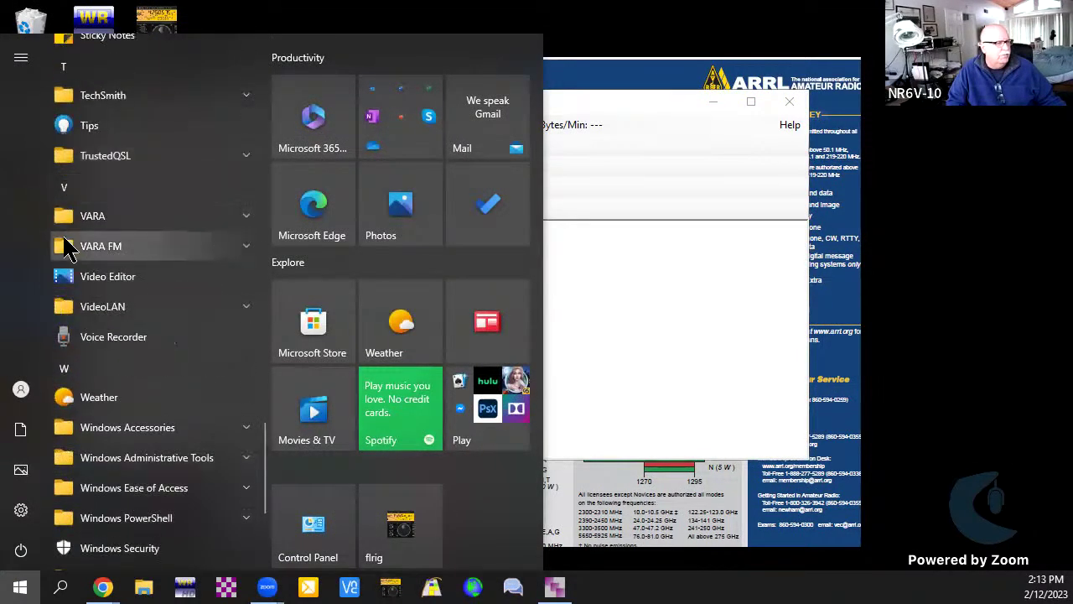
left_click(75, 222)
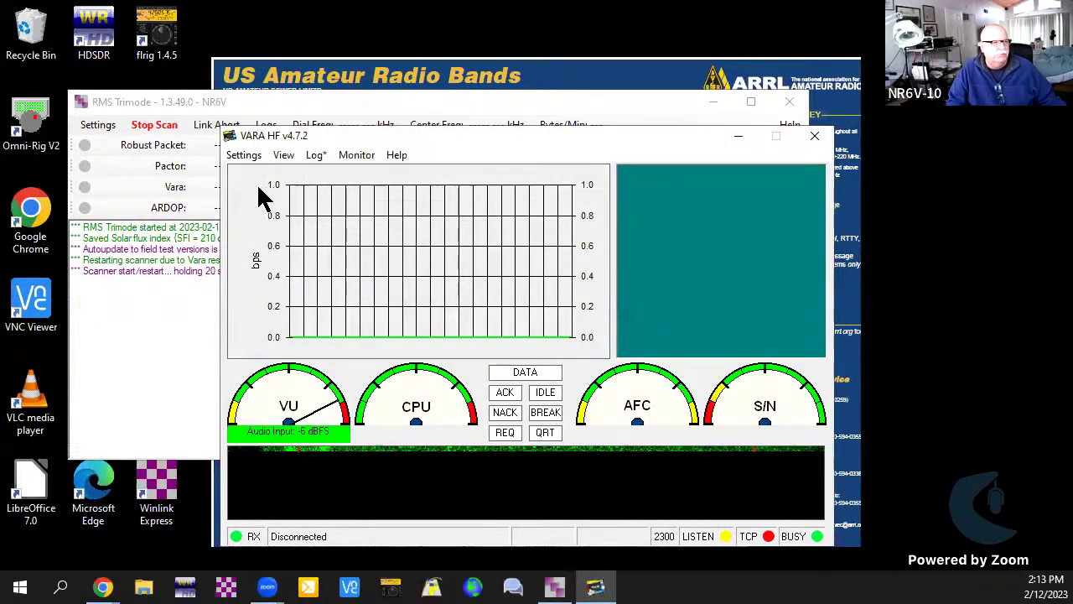
left_click_drag(354, 128, 307, 109)
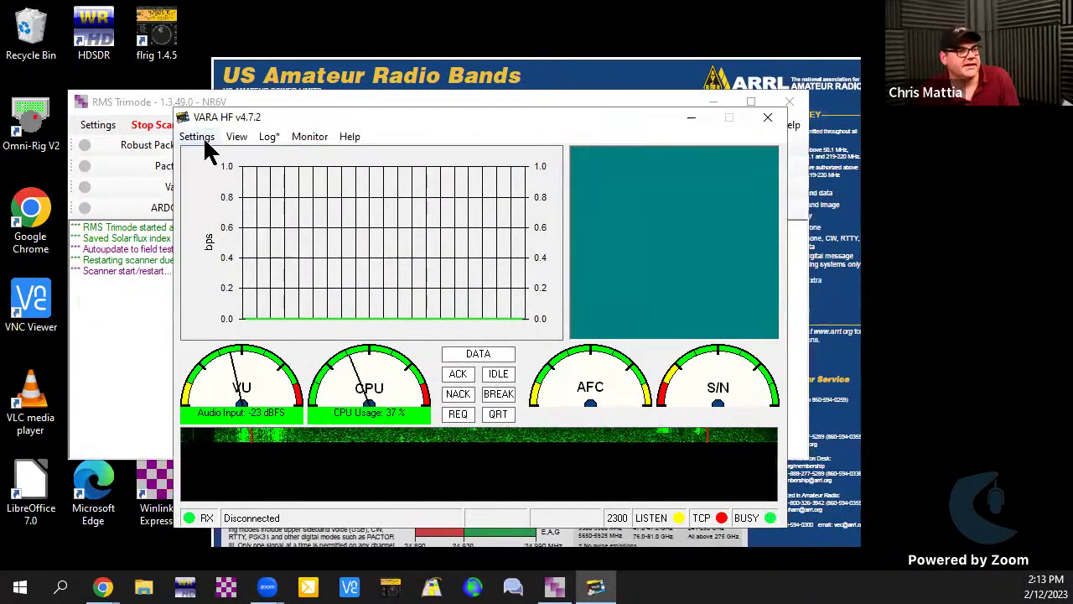
Step: Enable CW ID in the VARA setup and close the setup dialog
left_click(203, 139)
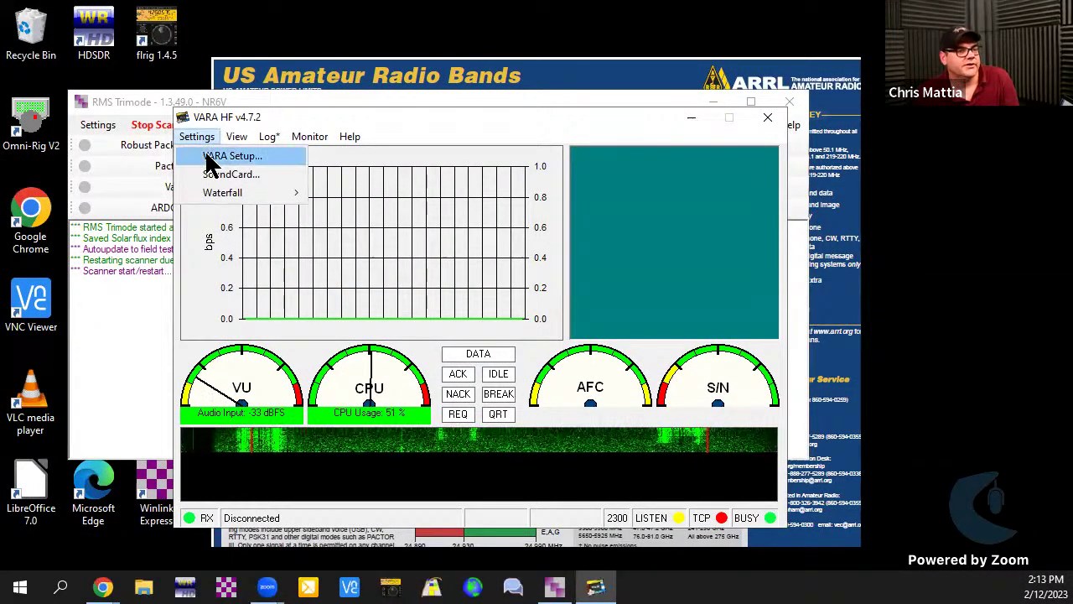
left_click(210, 159)
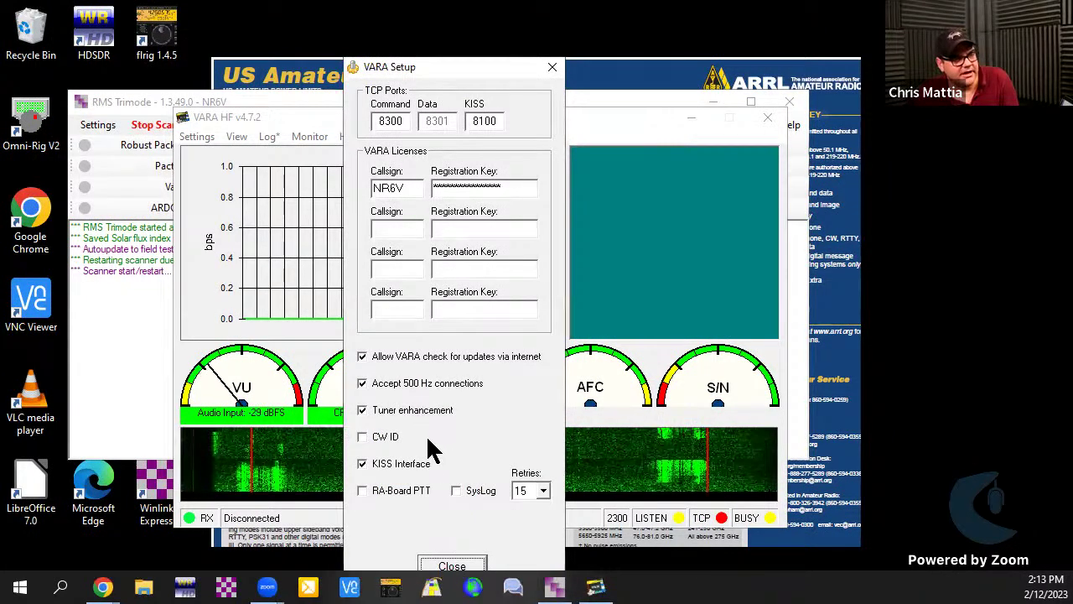
left_click(362, 437)
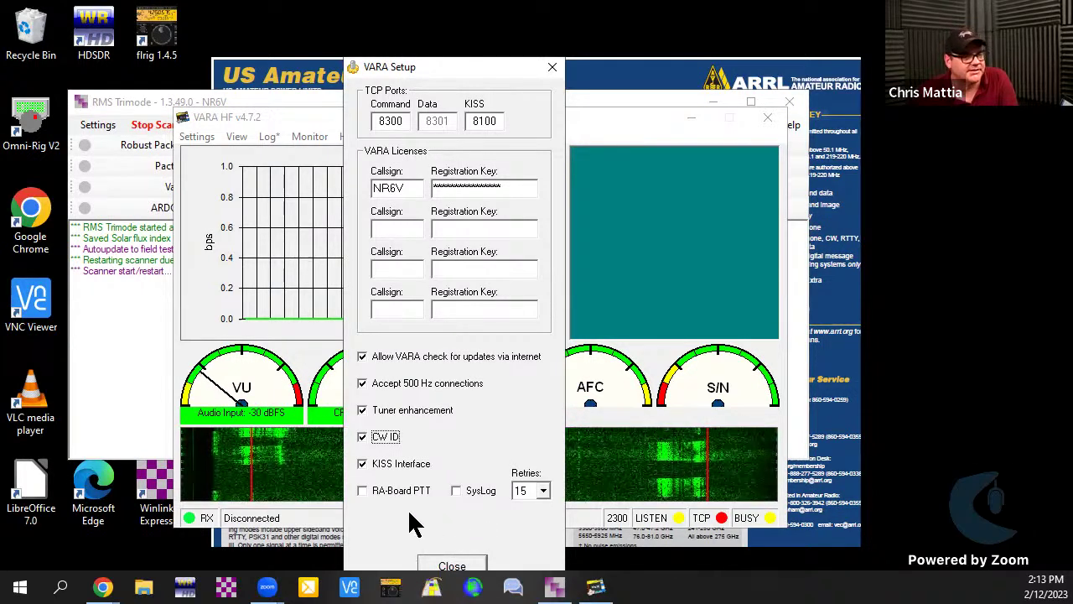
left_click(461, 566)
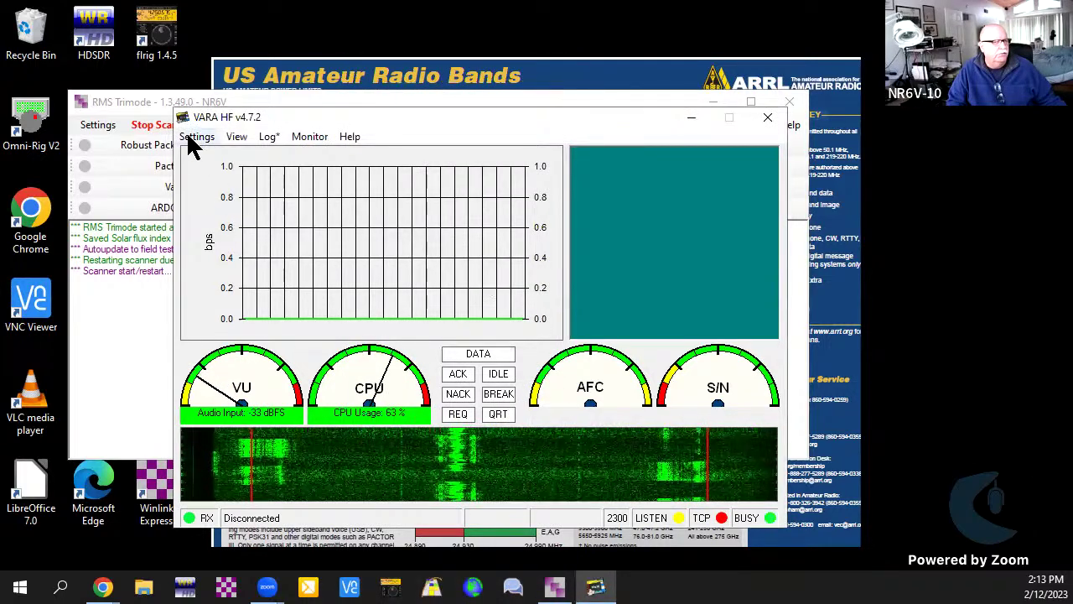
Step: Check the VARA HF sound card input, output and drive level, try the Tune function, and close VARA HF
left_click(196, 136)
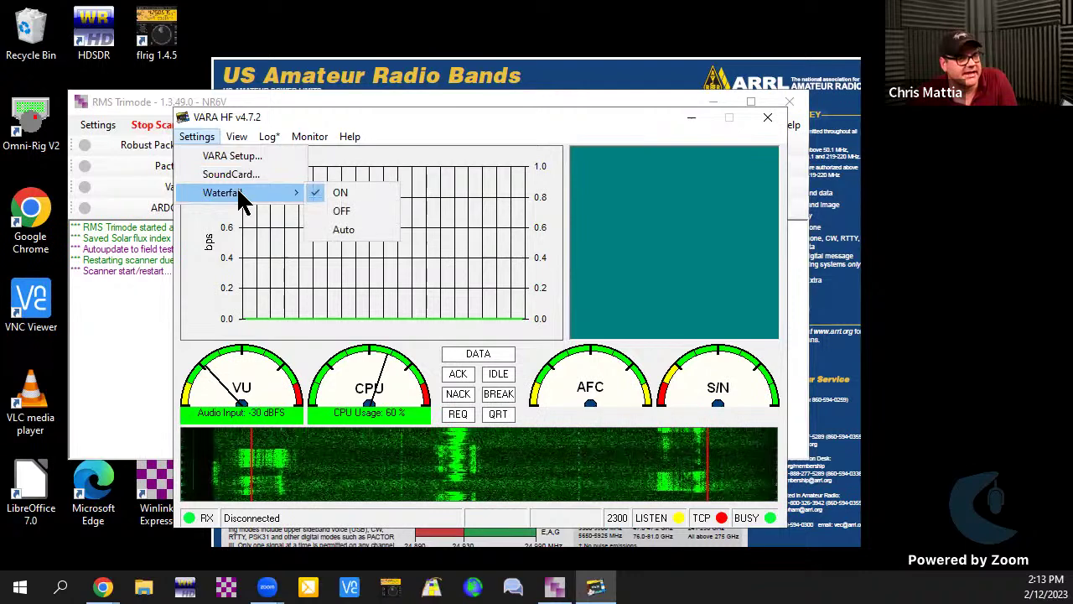
left_click(243, 177)
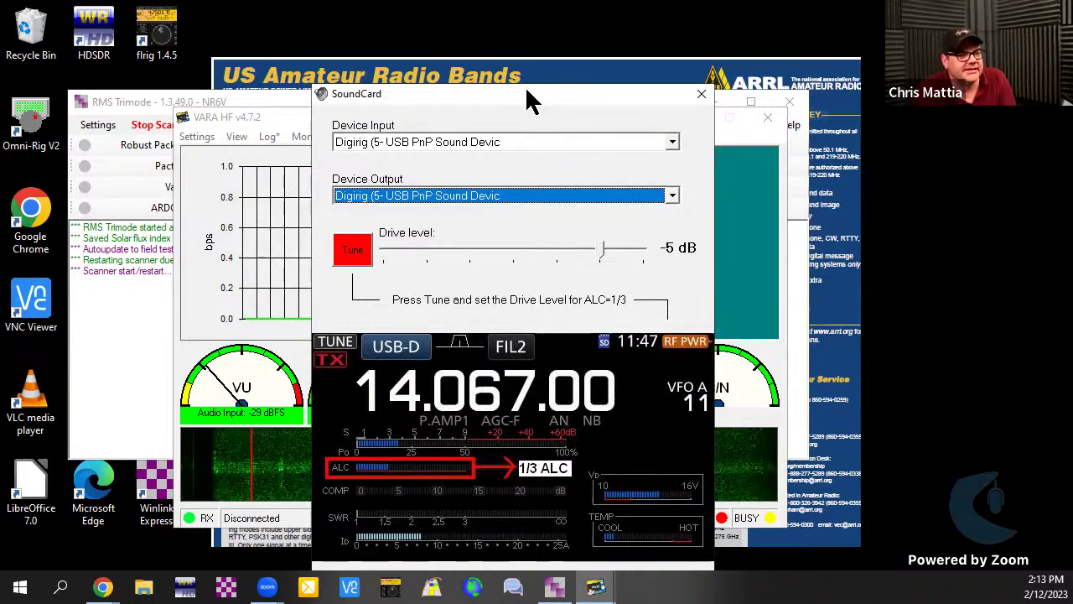
left_click_drag(529, 33, 523, 28)
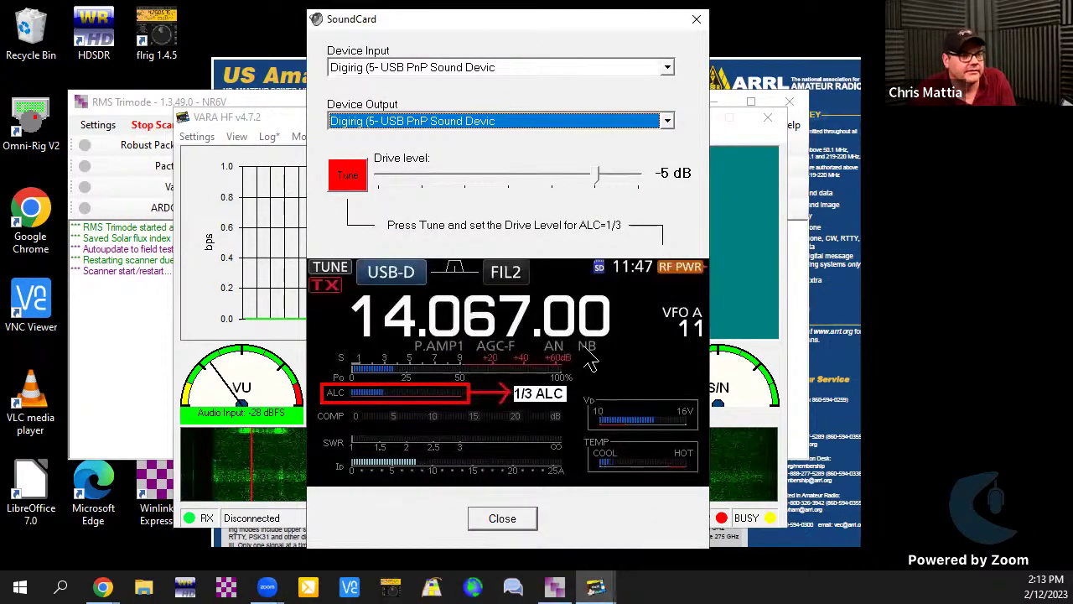
left_click(346, 175)
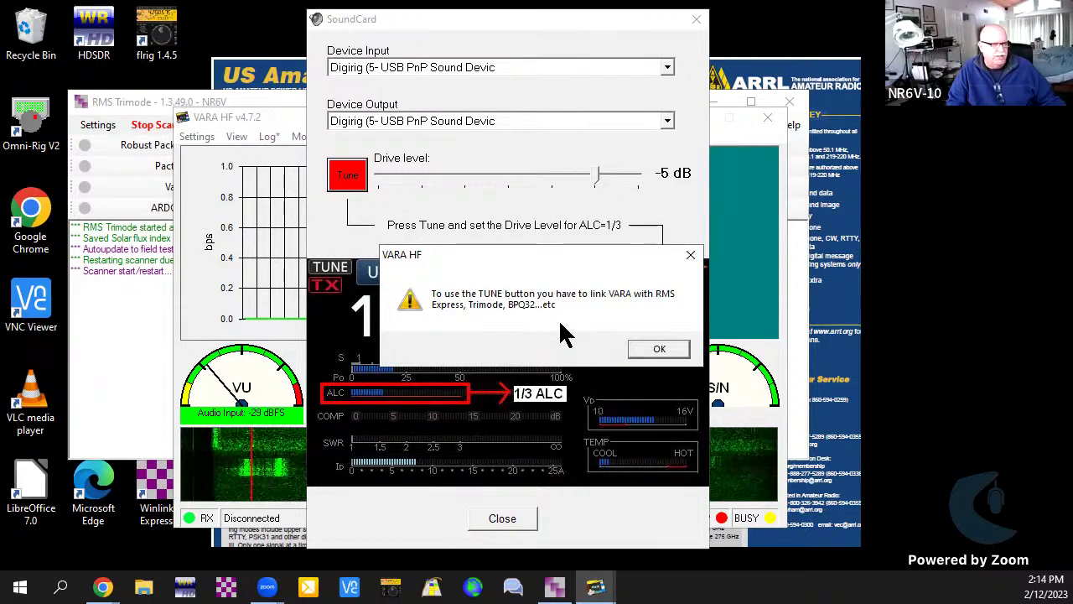
left_click(660, 351)
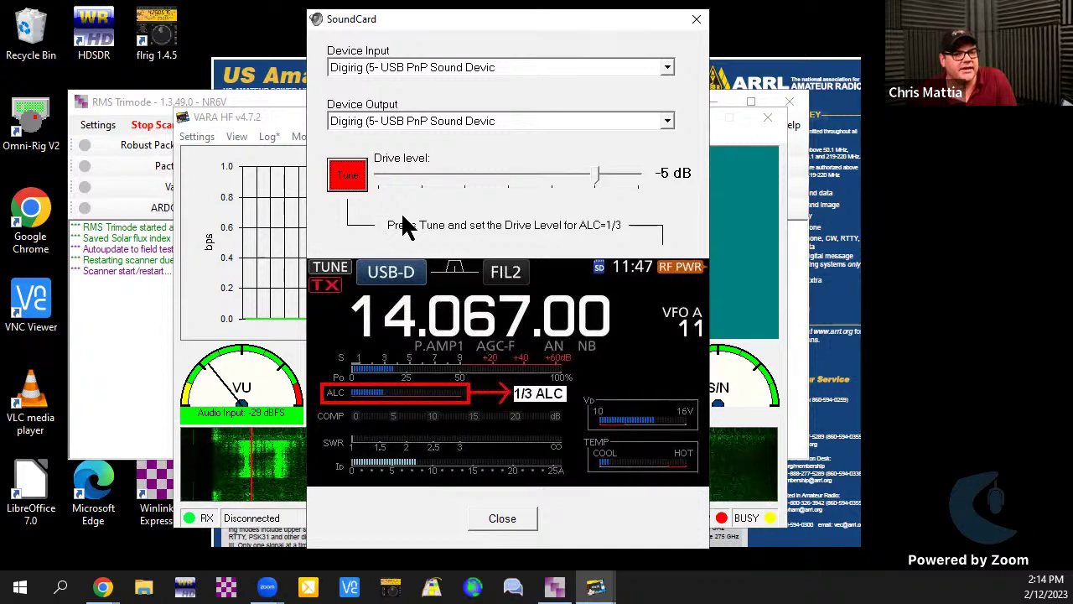
left_click(502, 518)
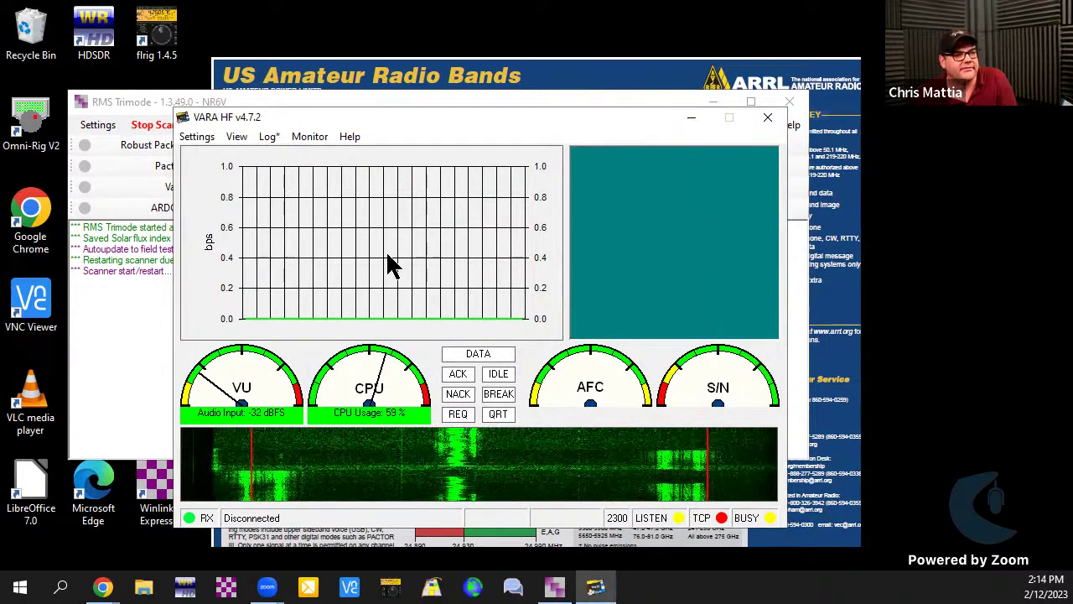
left_click(767, 117)
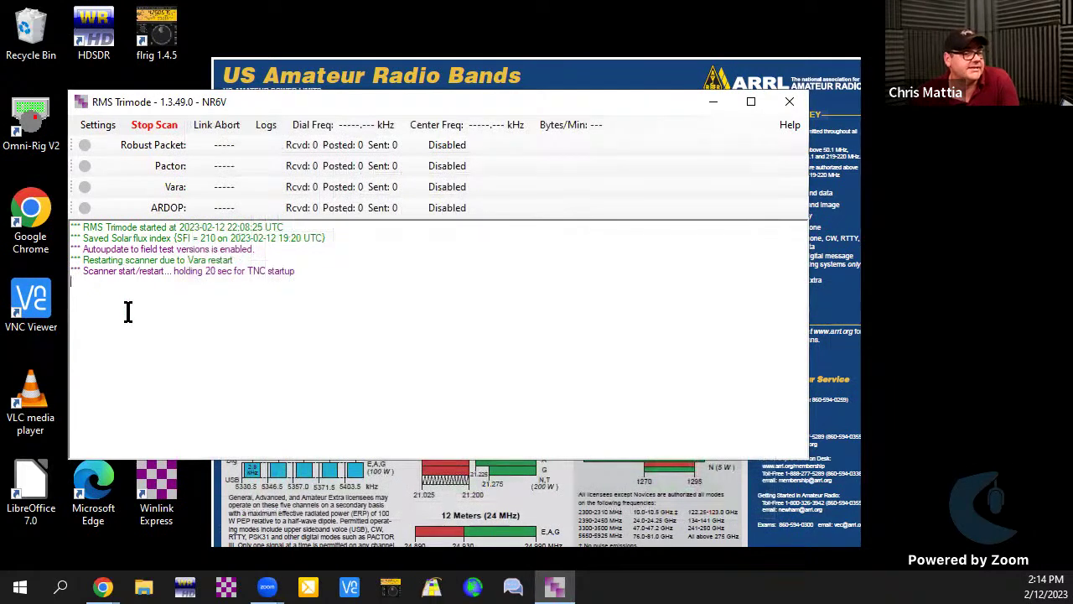
Step: In the RMS Trimode scan channels, set channel 1 to center frequency 7107.5 kHz with bandwidth W and Vara enabled
left_click(97, 123)
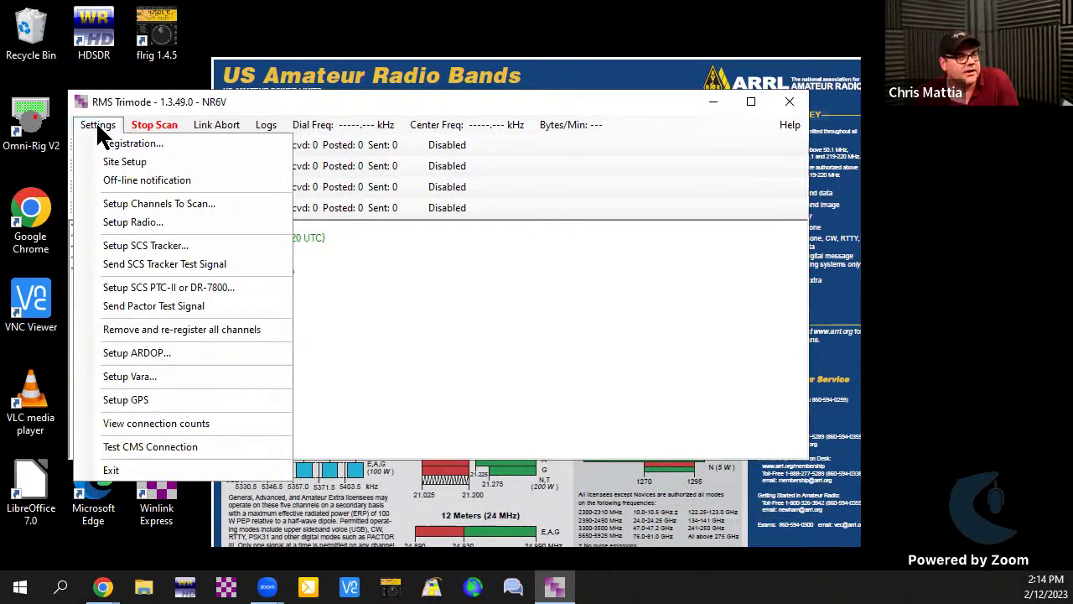
left_click(136, 205)
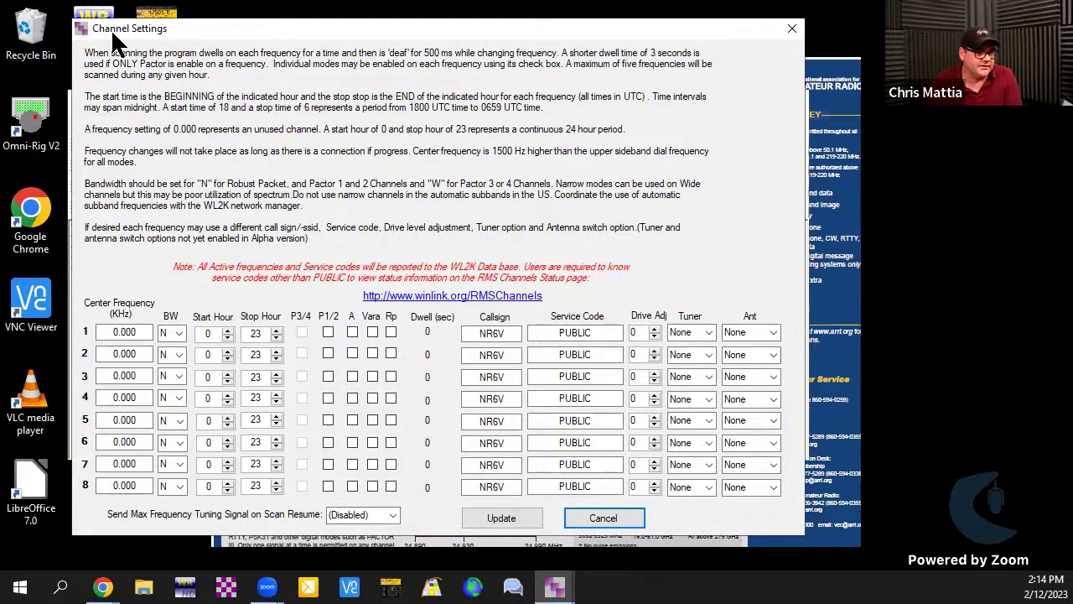
left_click_drag(113, 37, 94, 88)
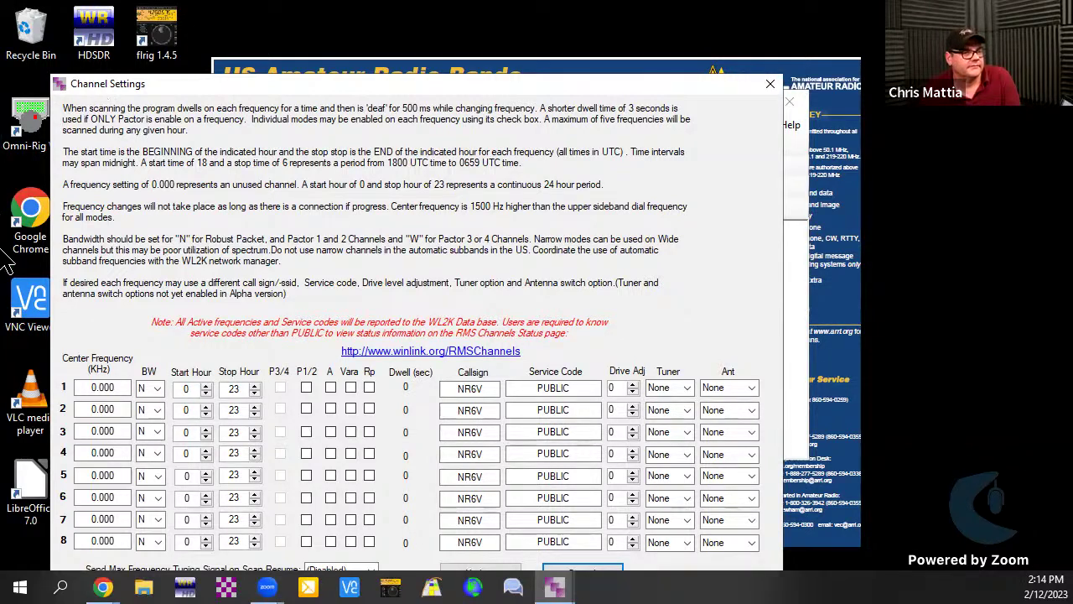
left_click(101, 387)
double_click(100, 386)
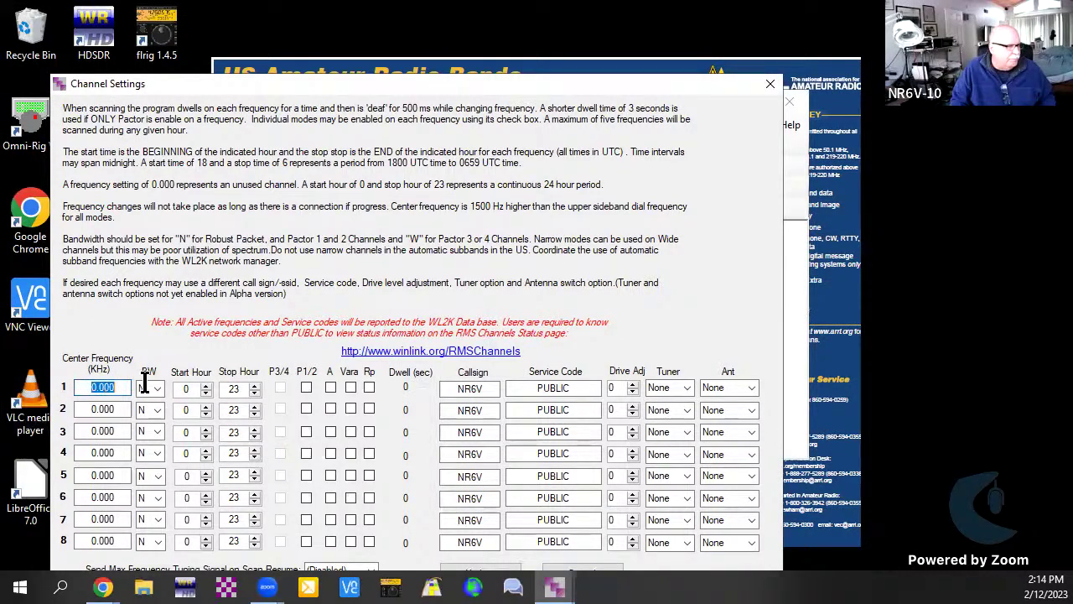
type("7107.5")
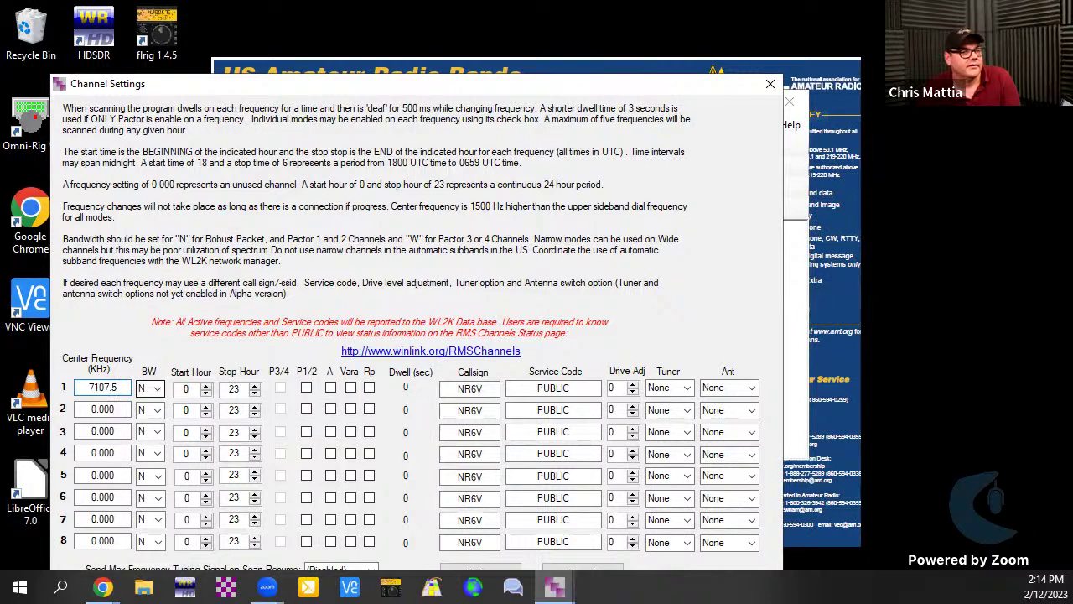
left_click(162, 386)
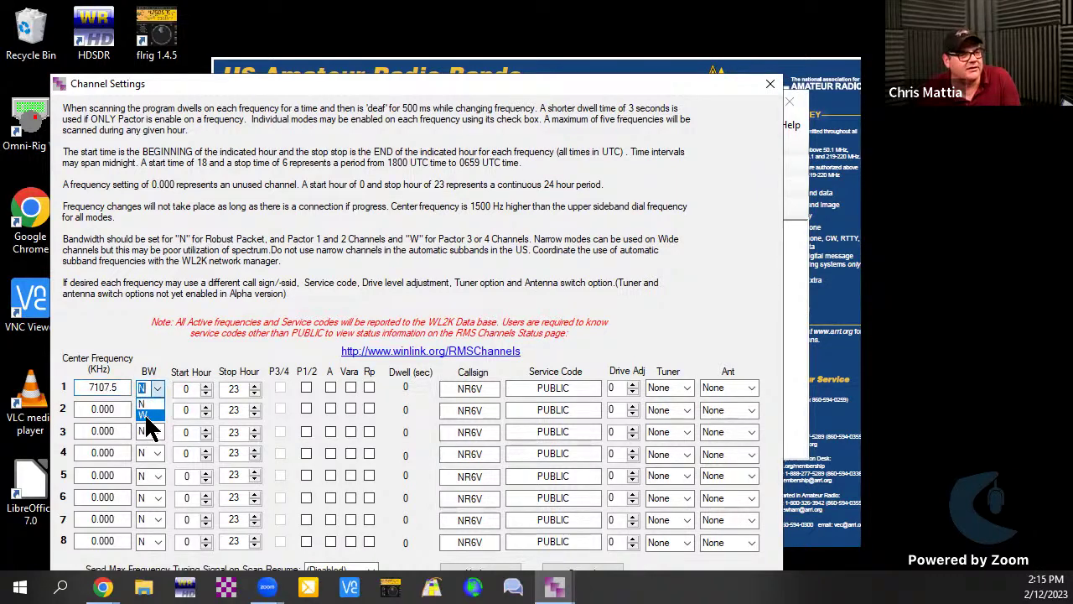
left_click(153, 411)
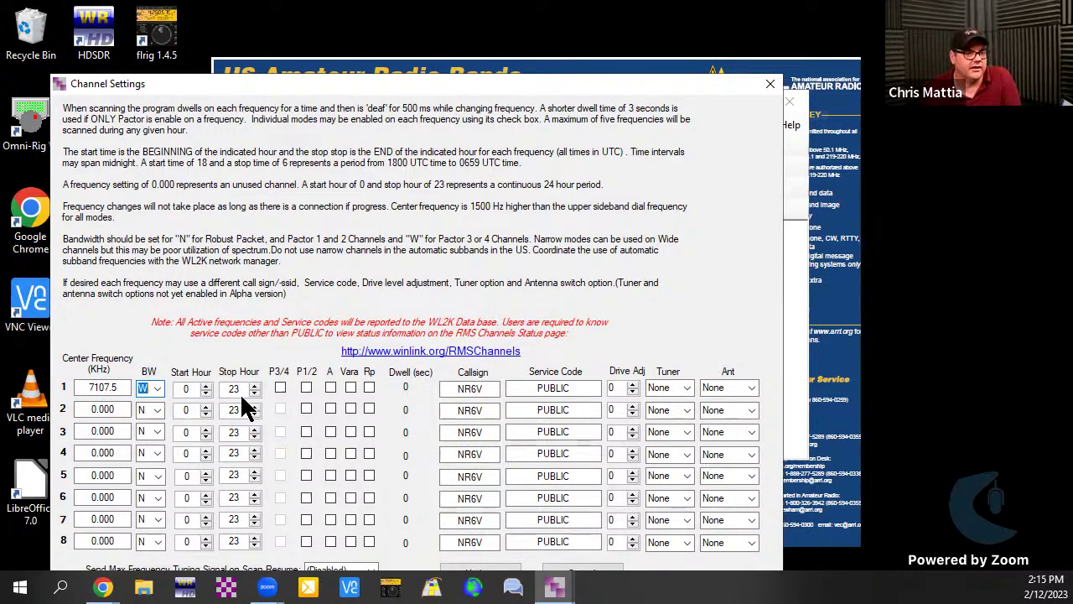
left_click(351, 388)
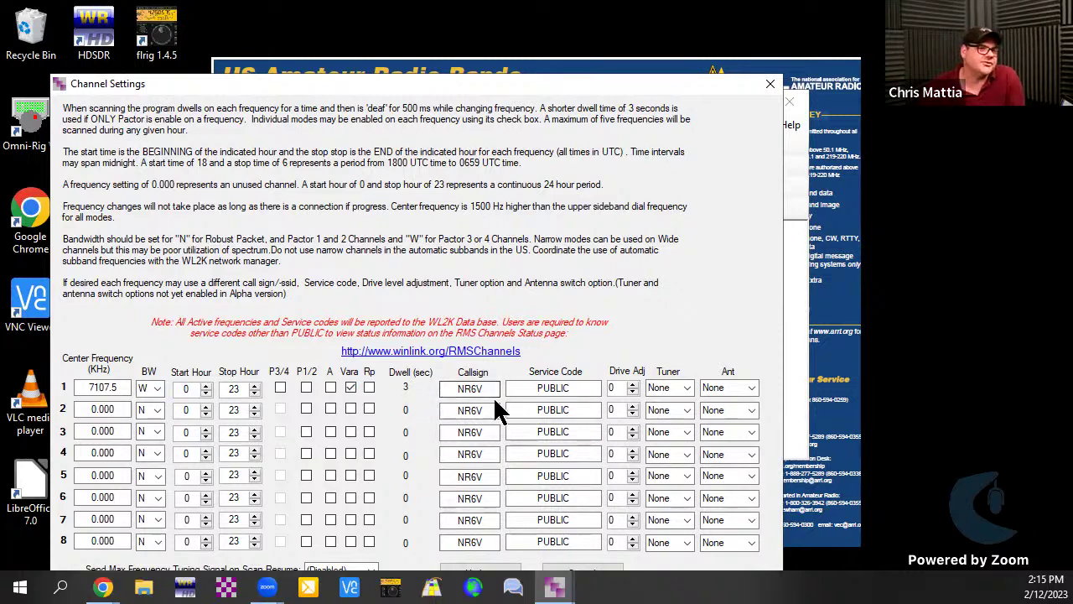
left_click(572, 394)
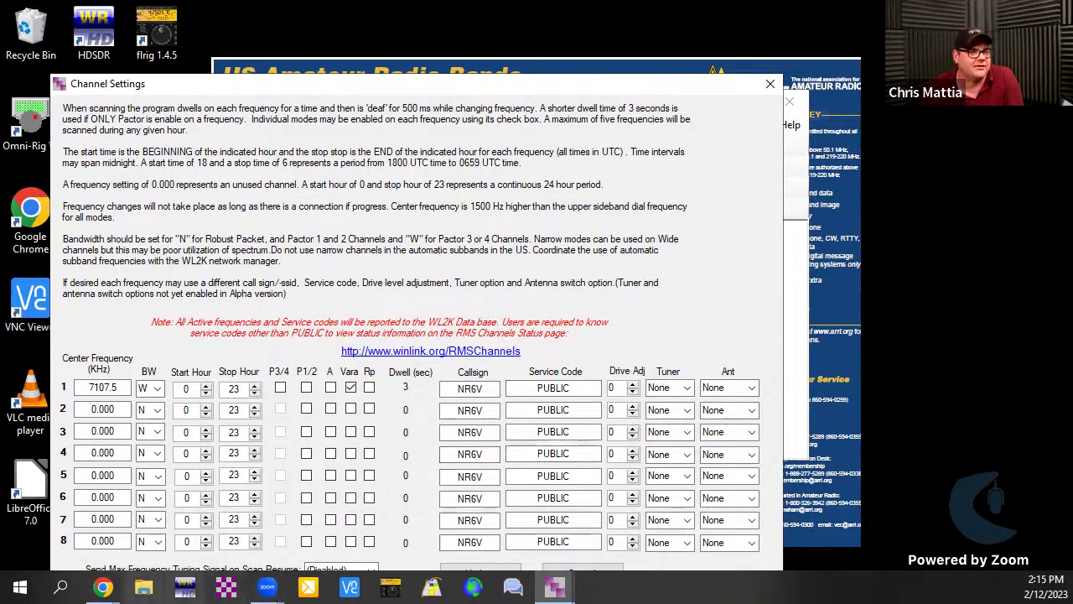
Step: Set channel 2 to center frequency 10135.0 kHz with bandwidth W and Vara enabled
left_click(103, 409)
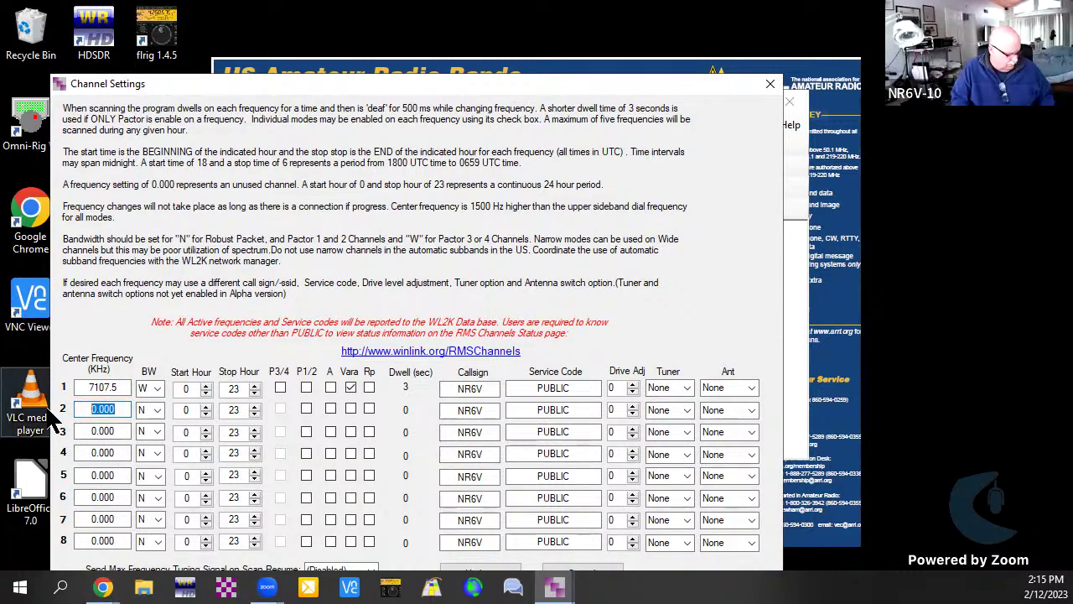
type("101")
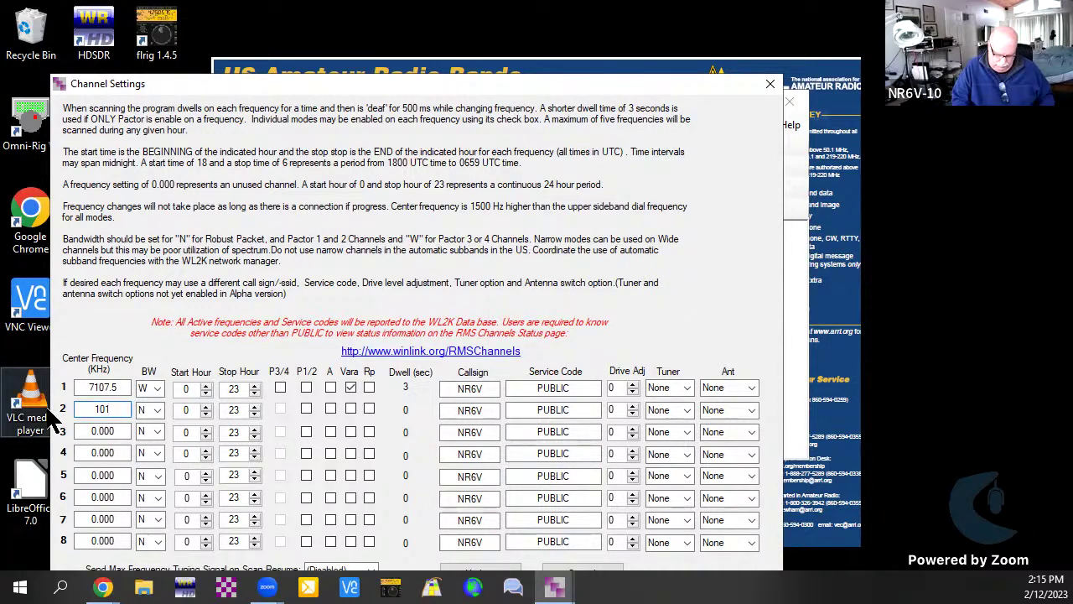
type("35.0")
left_click(156, 409)
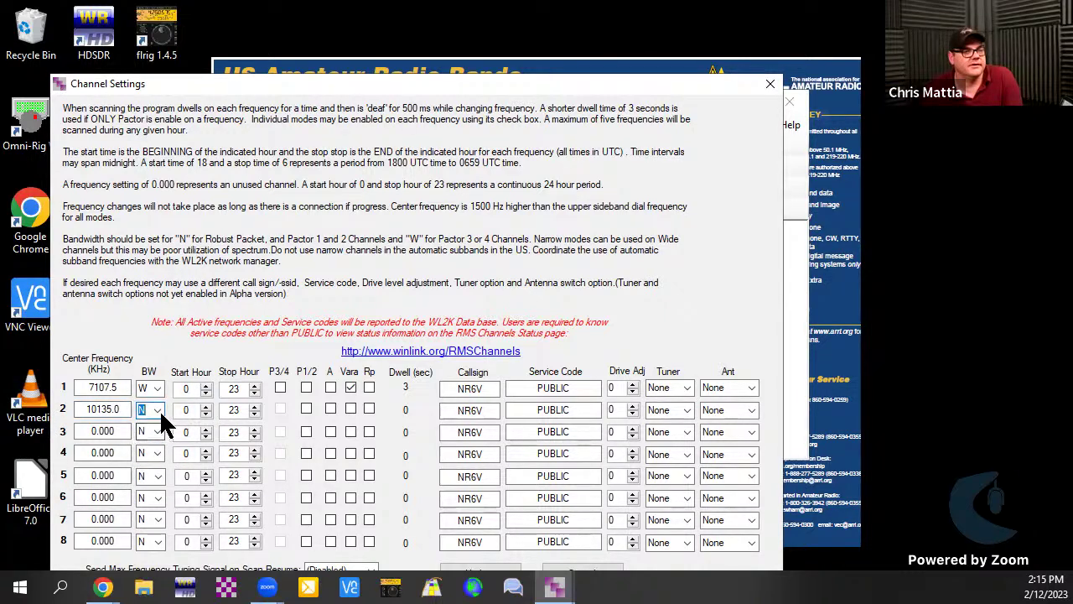
left_click(159, 435)
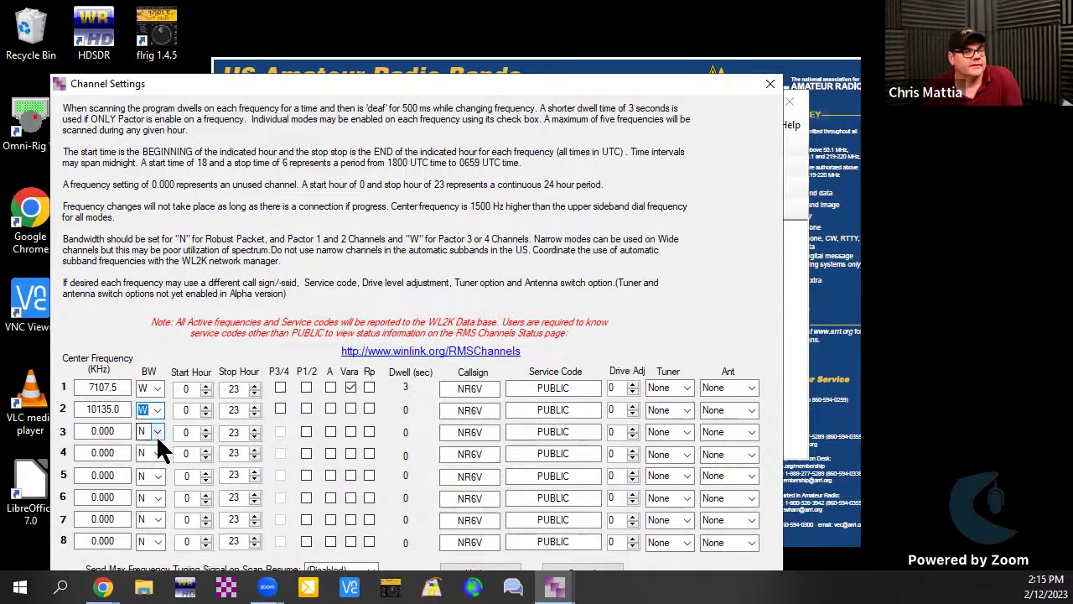
left_click(349, 409)
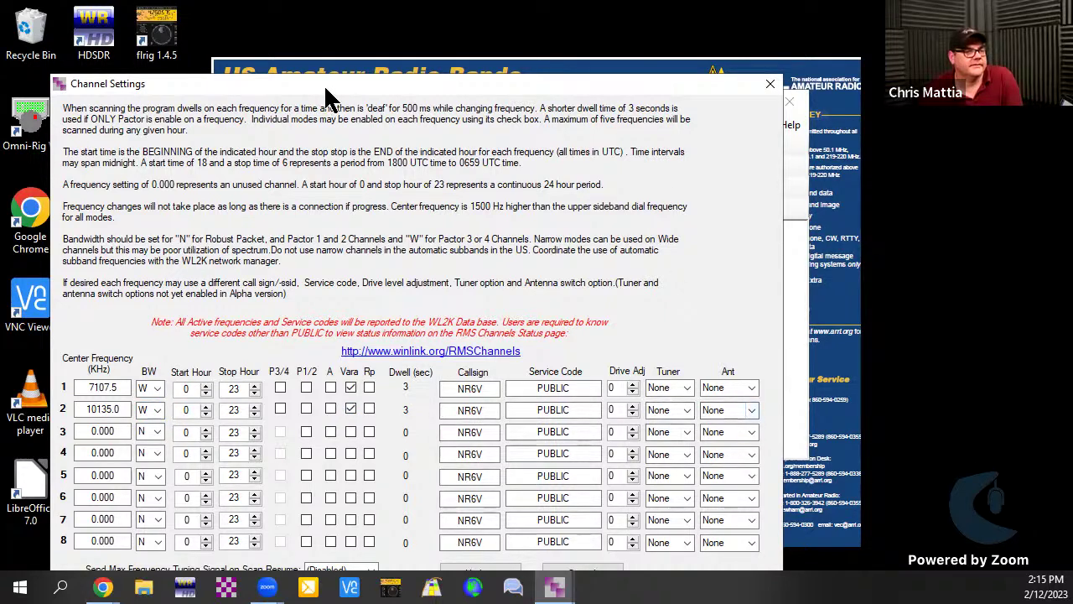
Step: Try to save the channel settings, declining to continue with channel 1's frequency choice
left_click_drag(320, 77, 313, 55)
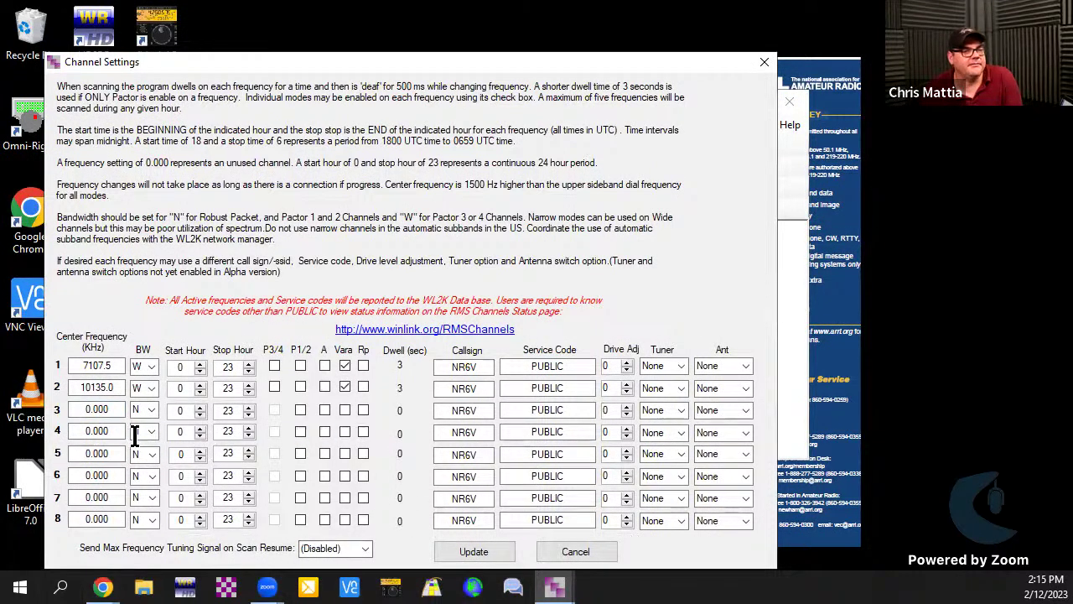
left_click(461, 553)
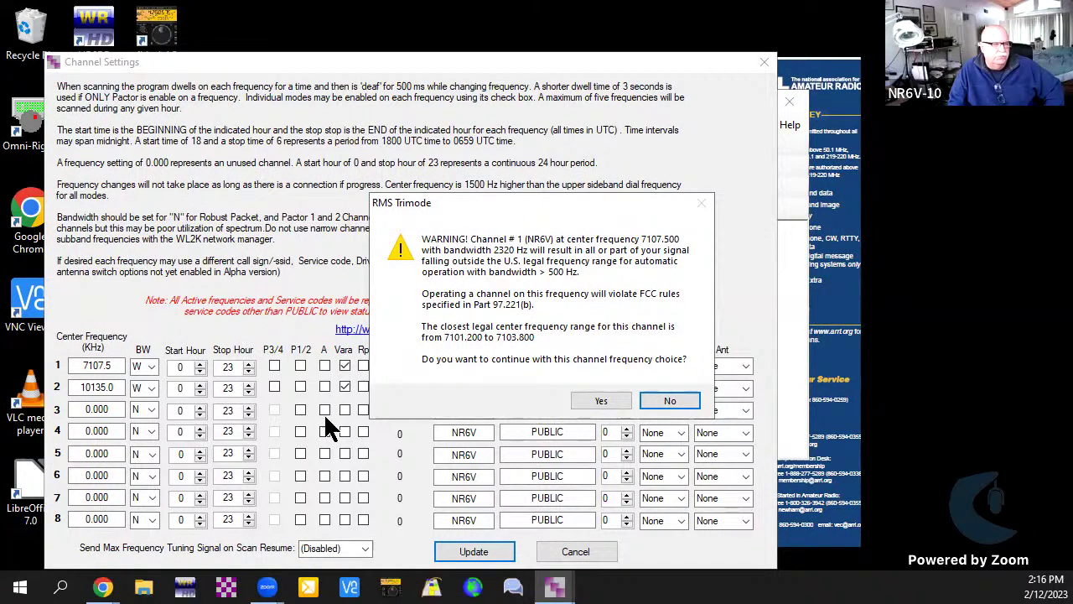
left_click(666, 400)
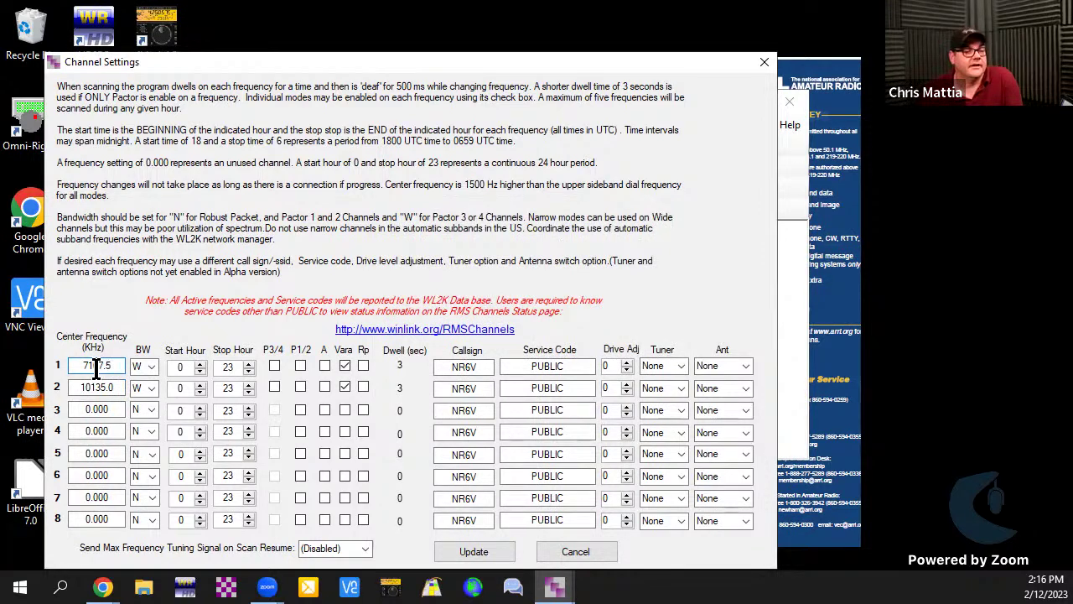
Step: Try to save scan channel 1 with center frequency 7106.5 kHz, declining to continue with that frequency choice
left_click_drag(105, 366, 95, 373)
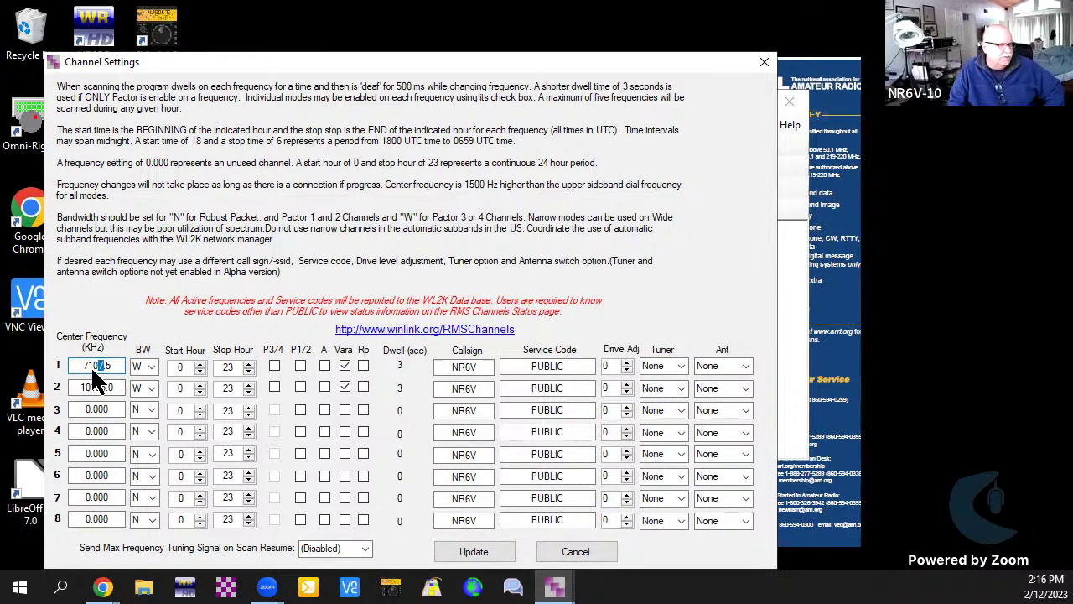
type("6")
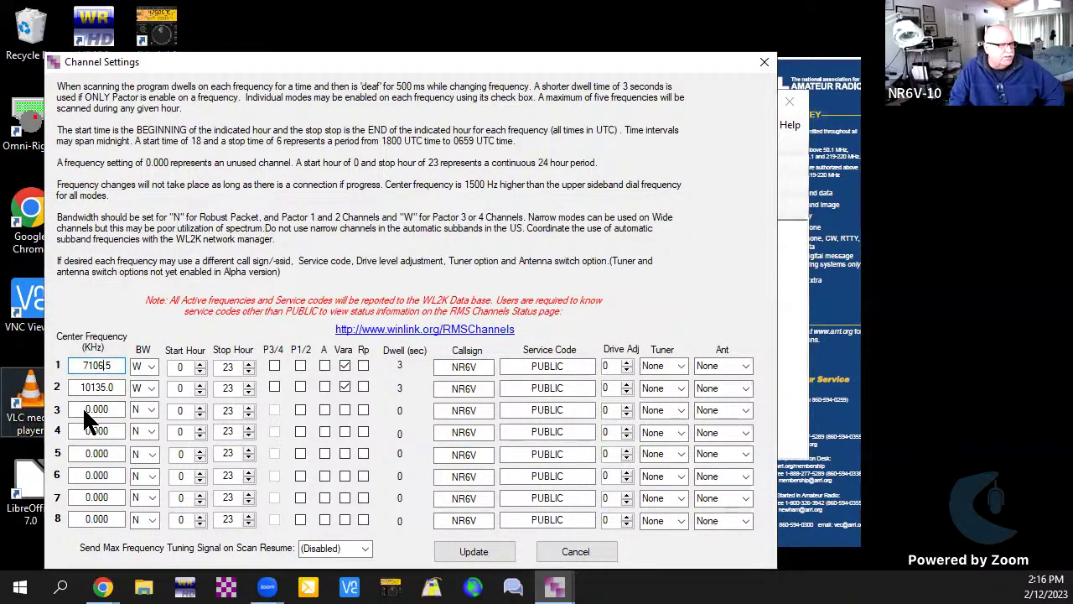
left_click(477, 558)
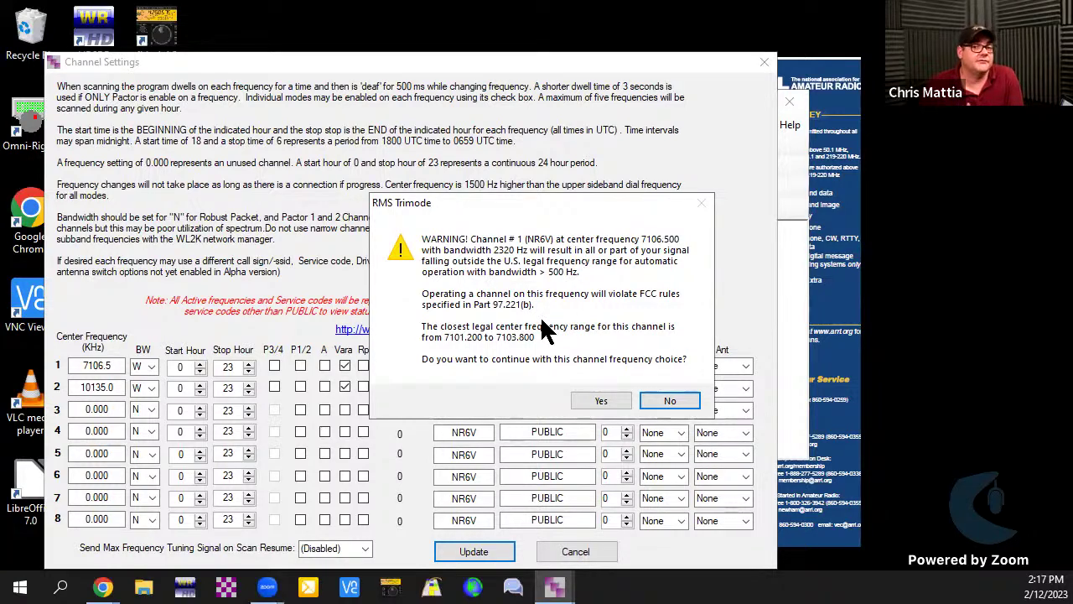
left_click(656, 399)
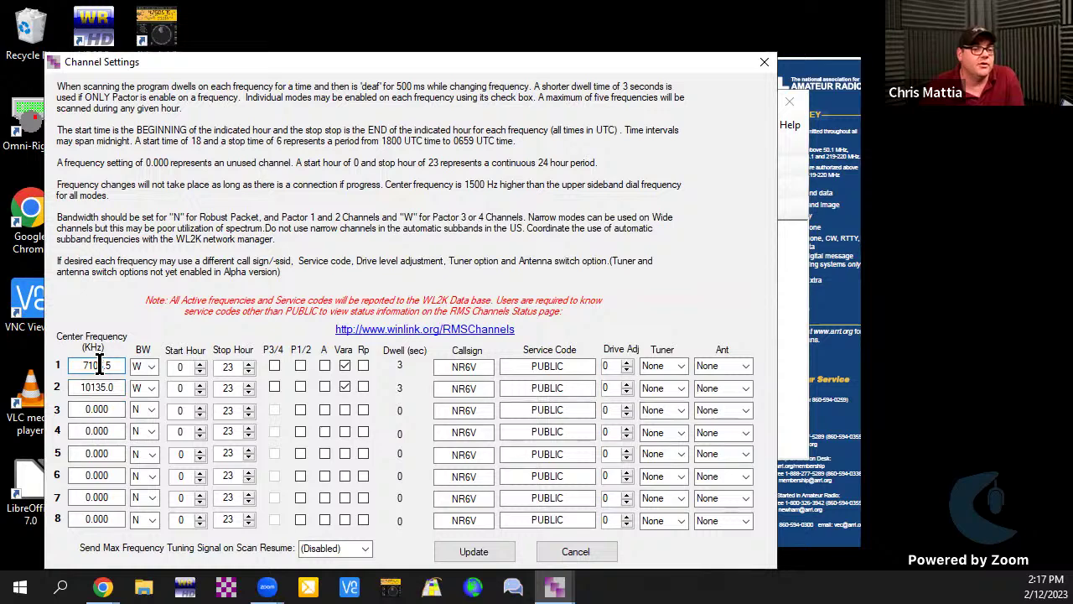
Step: Set channel 1's center frequency to 7103.0 kHz and try to save the settings, declining channel 2's frequency choice
left_click_drag(111, 366, 76, 356)
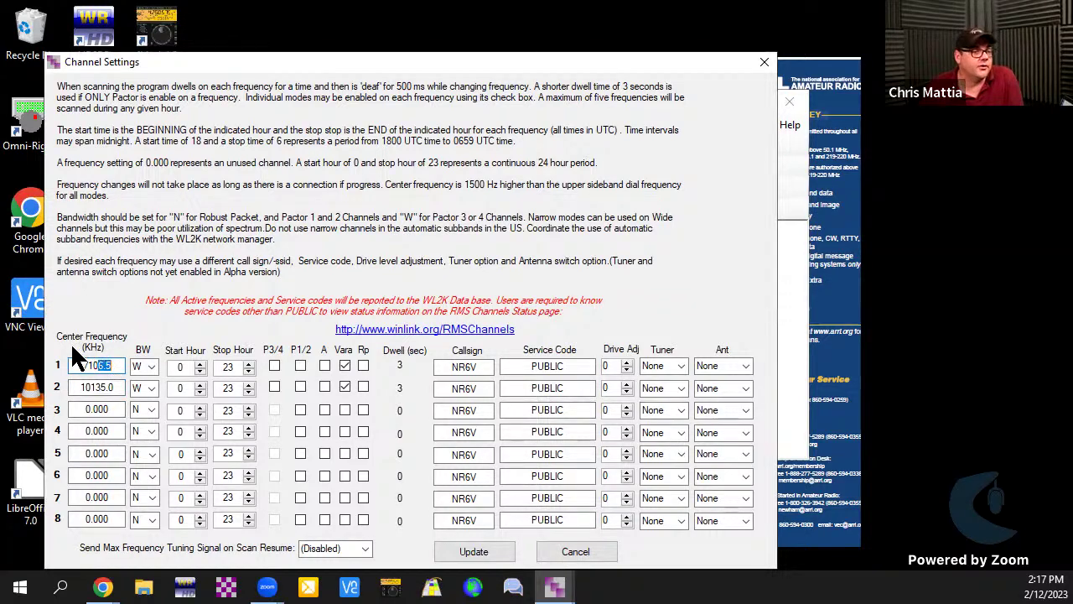
type("30")
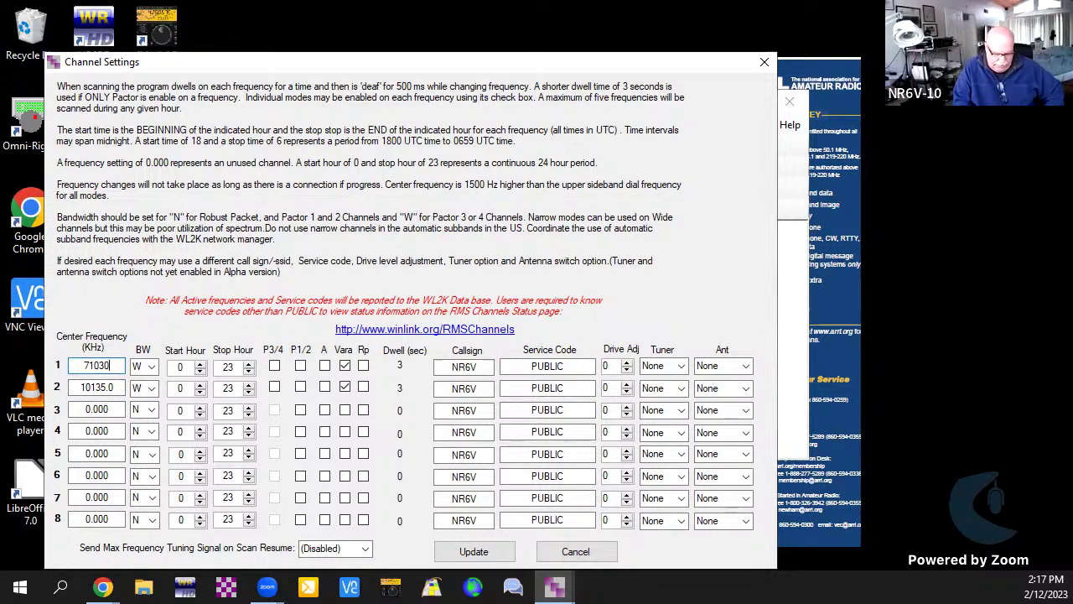
key("BackSpace")
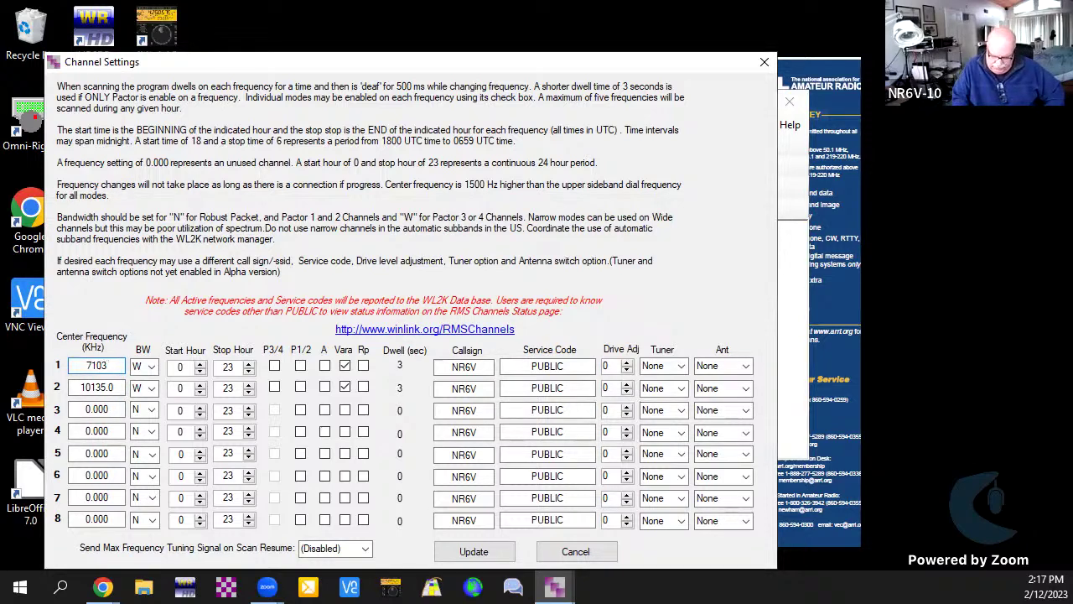
type(".0")
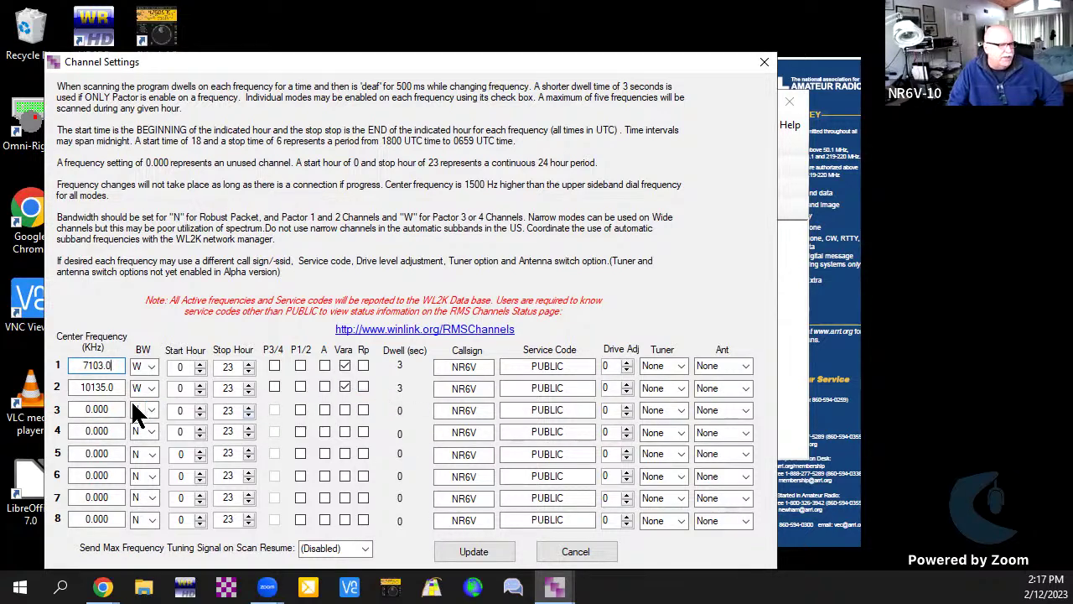
left_click(474, 552)
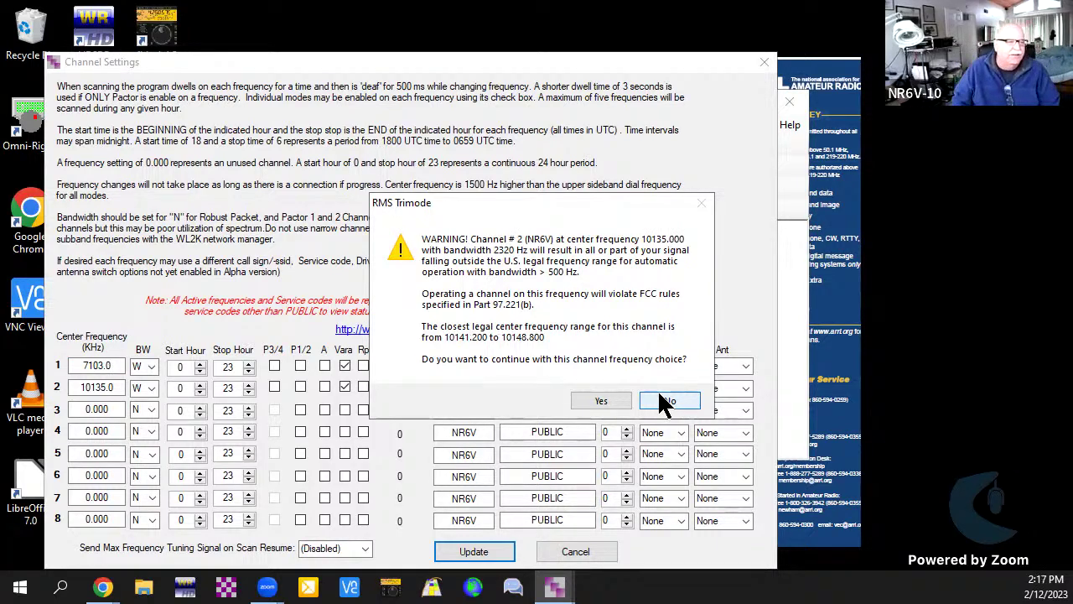
left_click(668, 401)
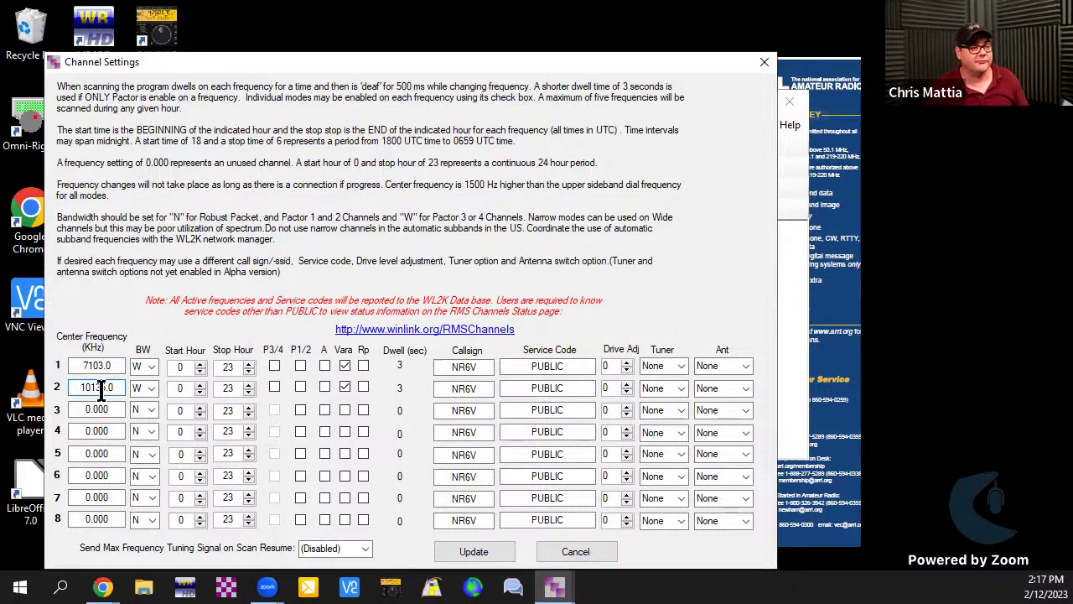
Step: Try to save channel 2 with center frequency 10138.50 kHz, declining to continue with that frequency choice
left_click_drag(99, 388, 115, 388)
type("3.0")
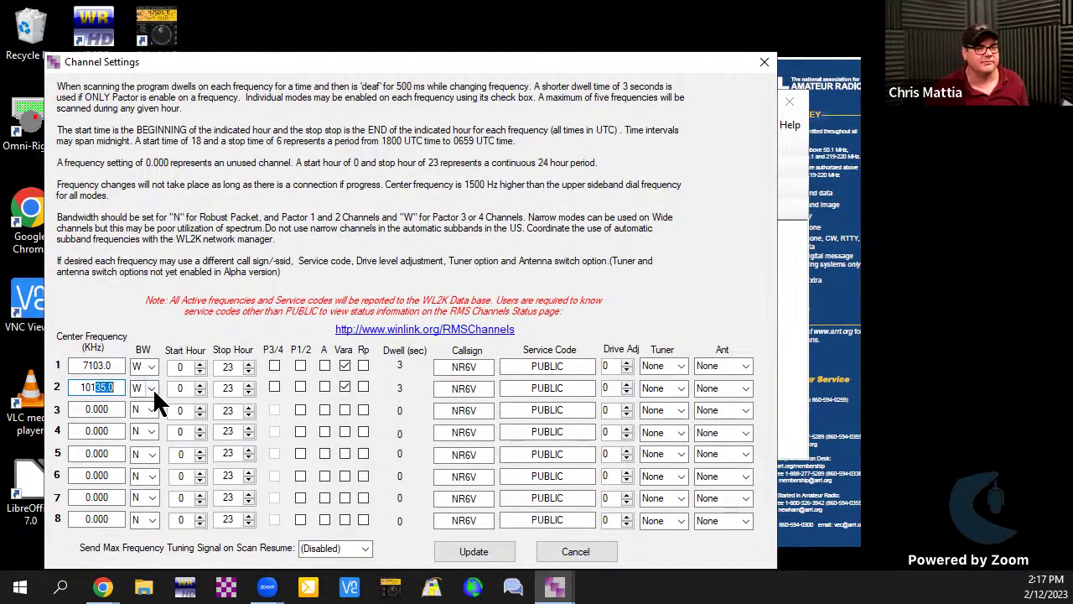
type("38.")
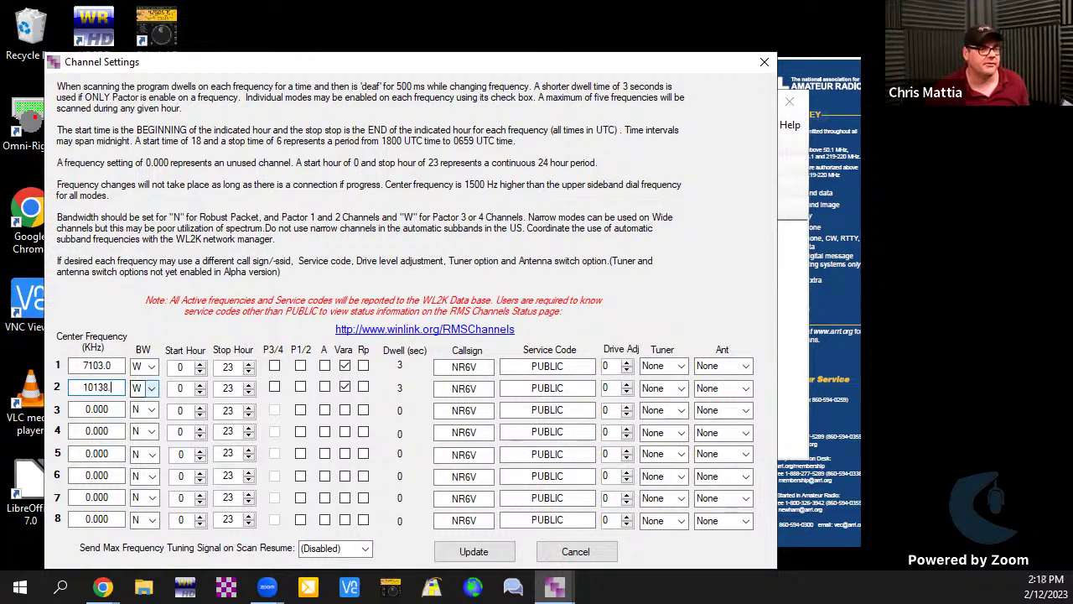
type("50")
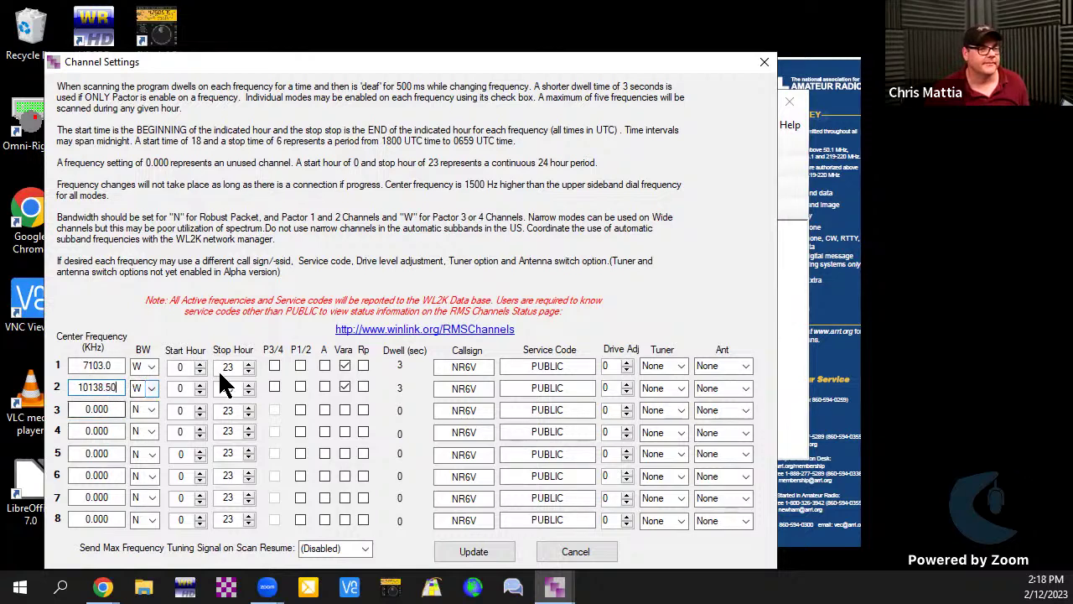
left_click(477, 553)
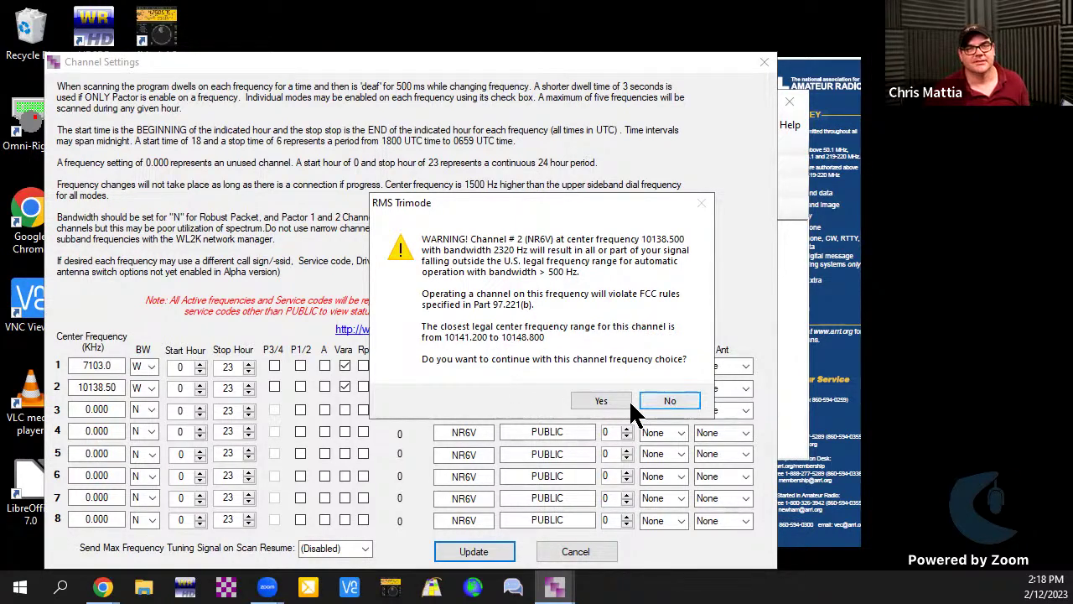
left_click(662, 400)
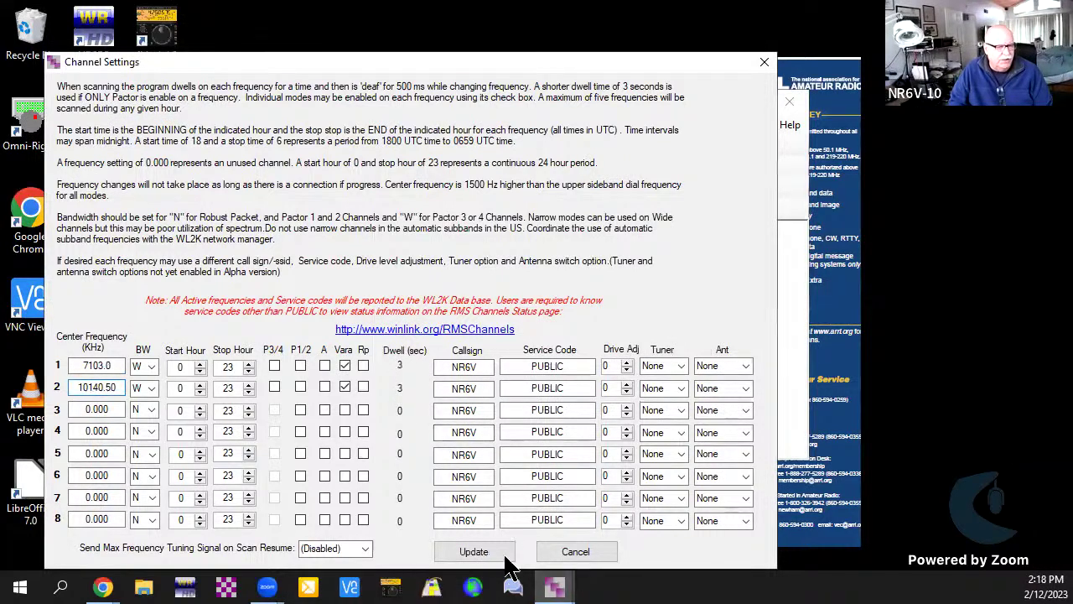
Step: Try to save channel 2 at center frequencies 10140.50 and 10141.50 kHz, declining each frequency choice
left_click(473, 551)
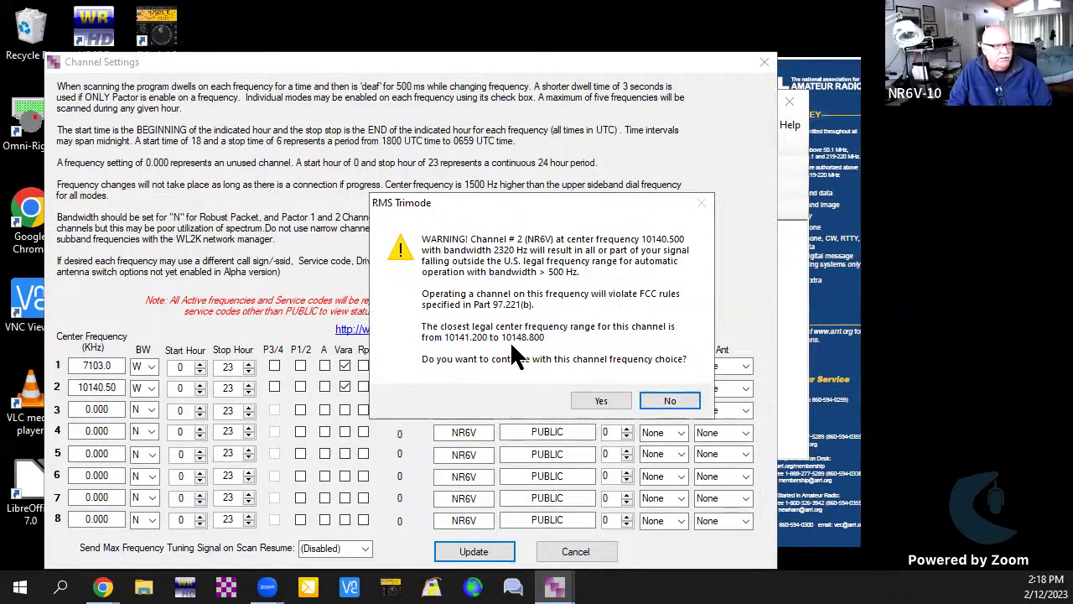
left_click(99, 383)
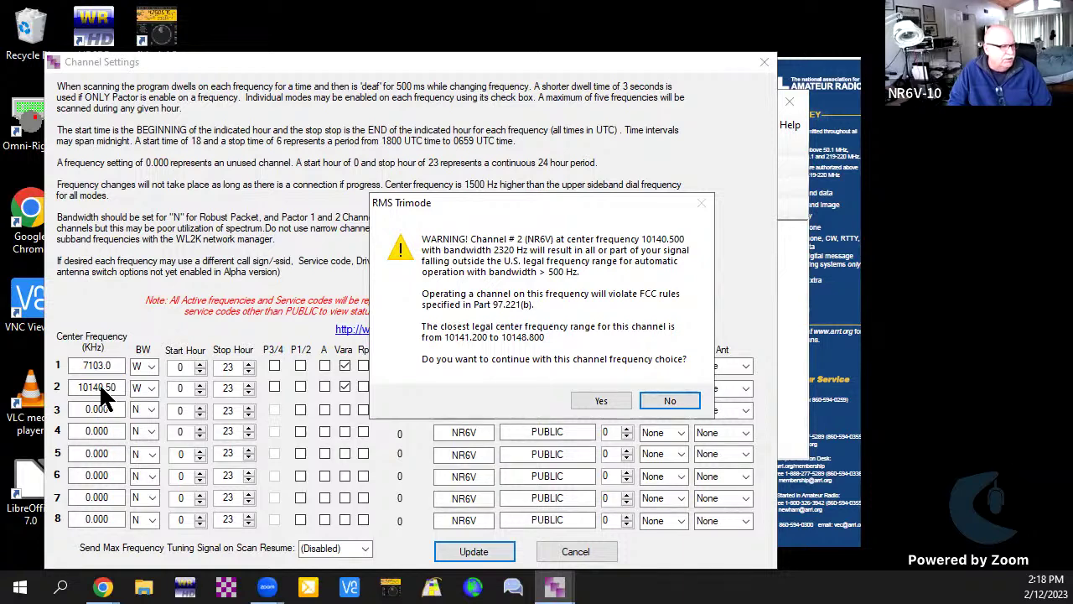
left_click(670, 401)
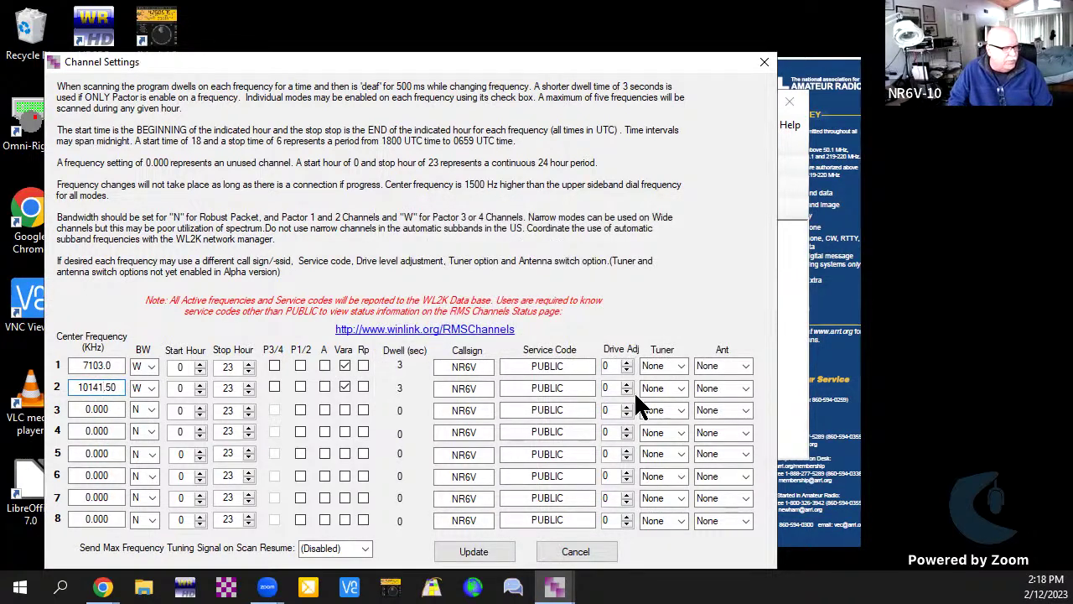
left_click(460, 554)
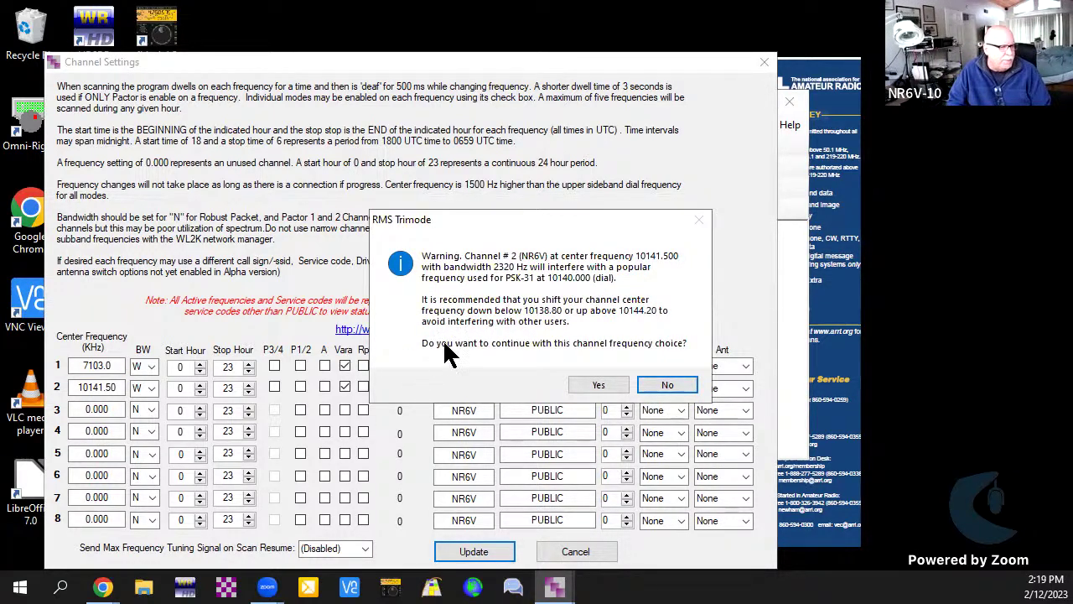
left_click(665, 384)
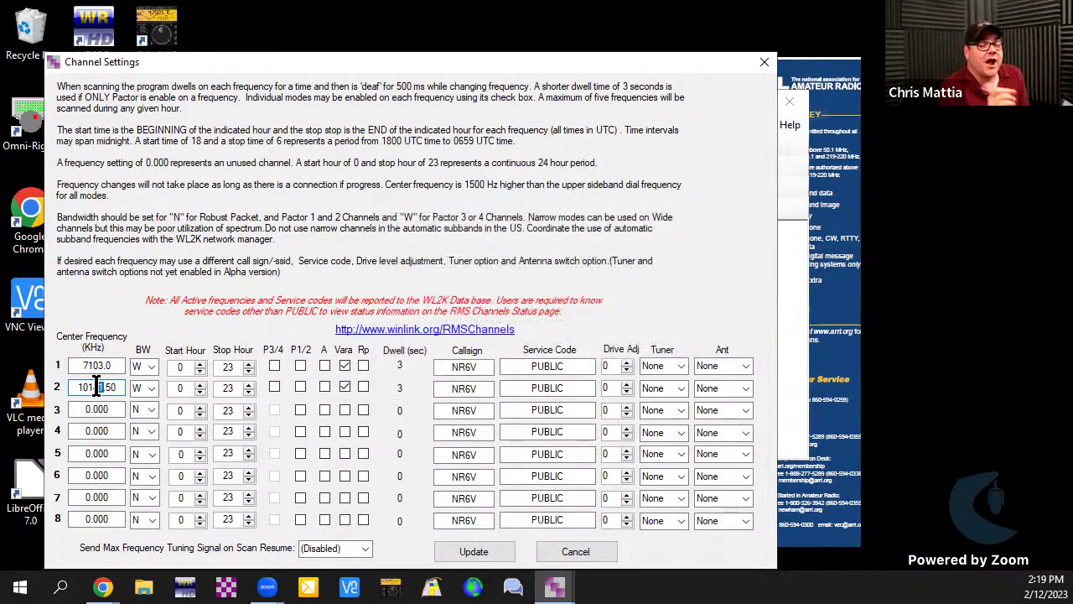
Step: Try to save channel 2 with center frequency 10142.50 kHz, declining to continue with that frequency choice
left_click_drag(96, 386, 103, 386)
type("2")
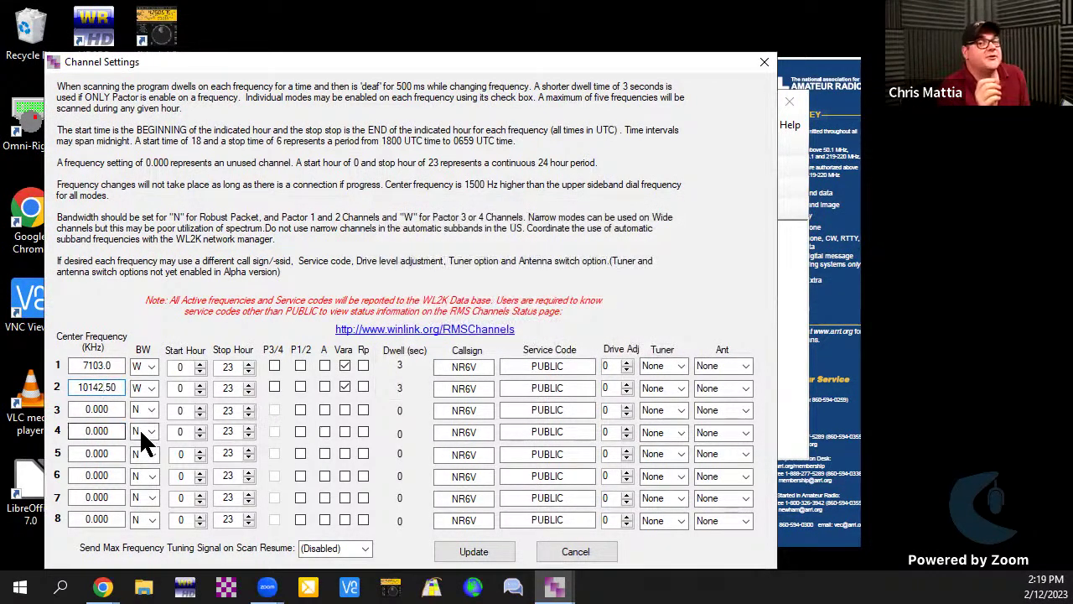
left_click(467, 554)
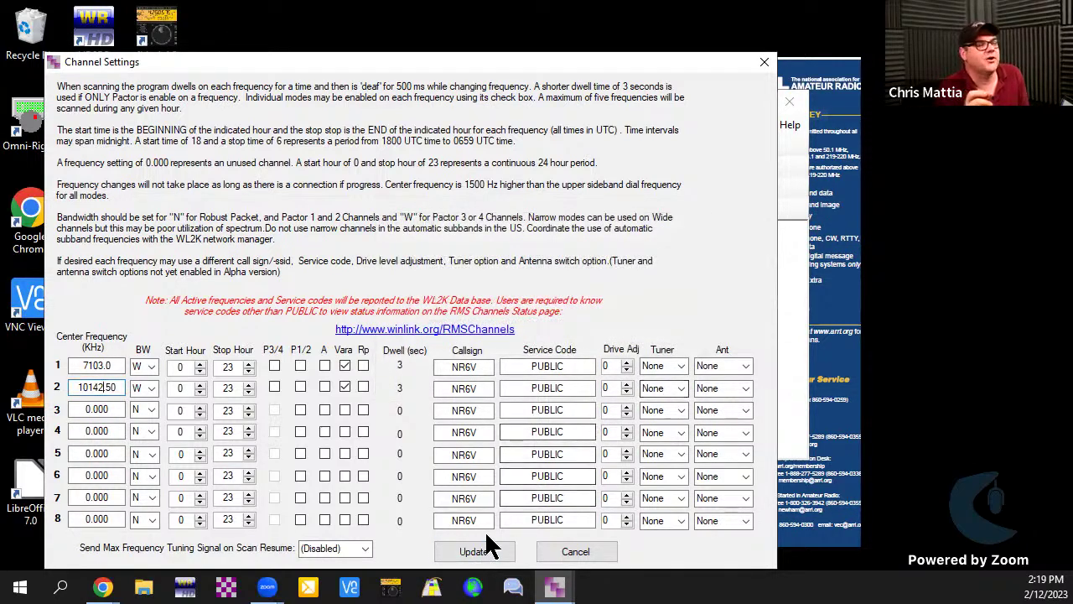
left_click(476, 556)
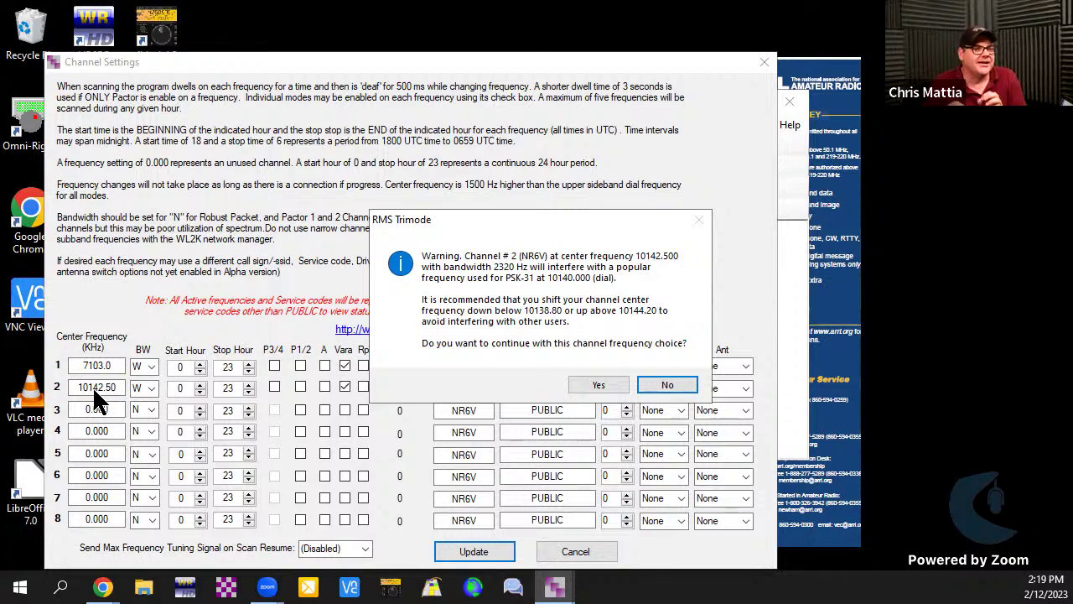
left_click(668, 385)
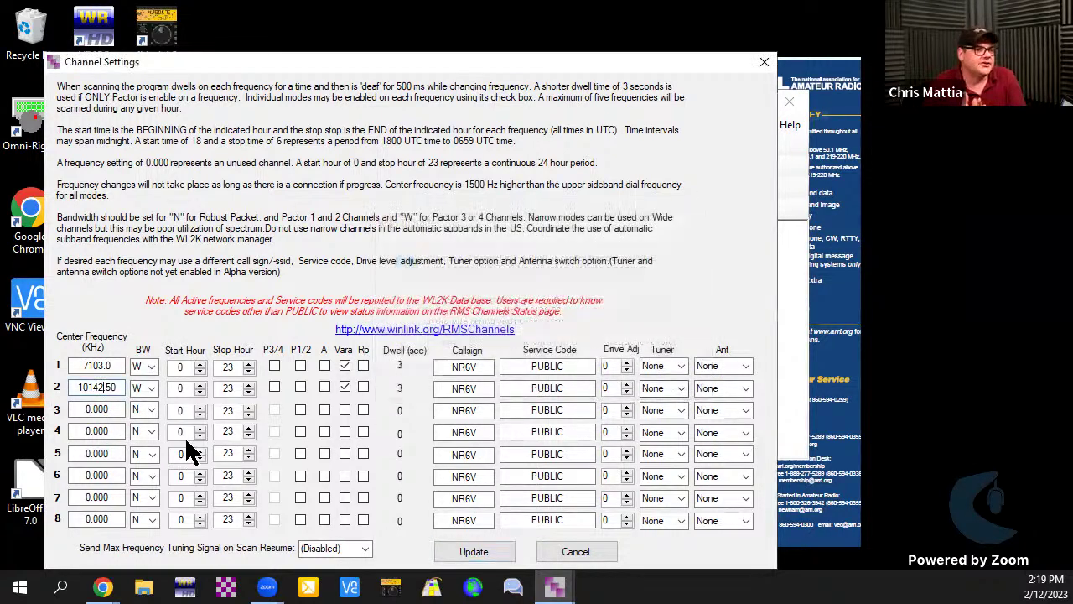
Step: Try to save channel 2 with center frequency 10143.50 kHz, declining to continue with that frequency choice
left_click(101, 388)
type("1")
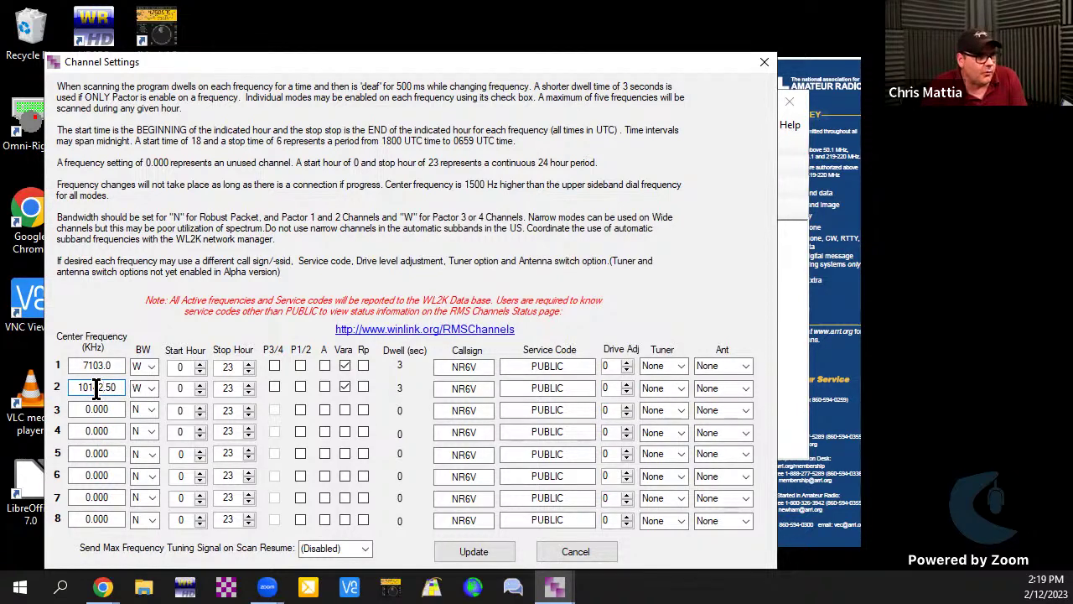
right_click(98, 387)
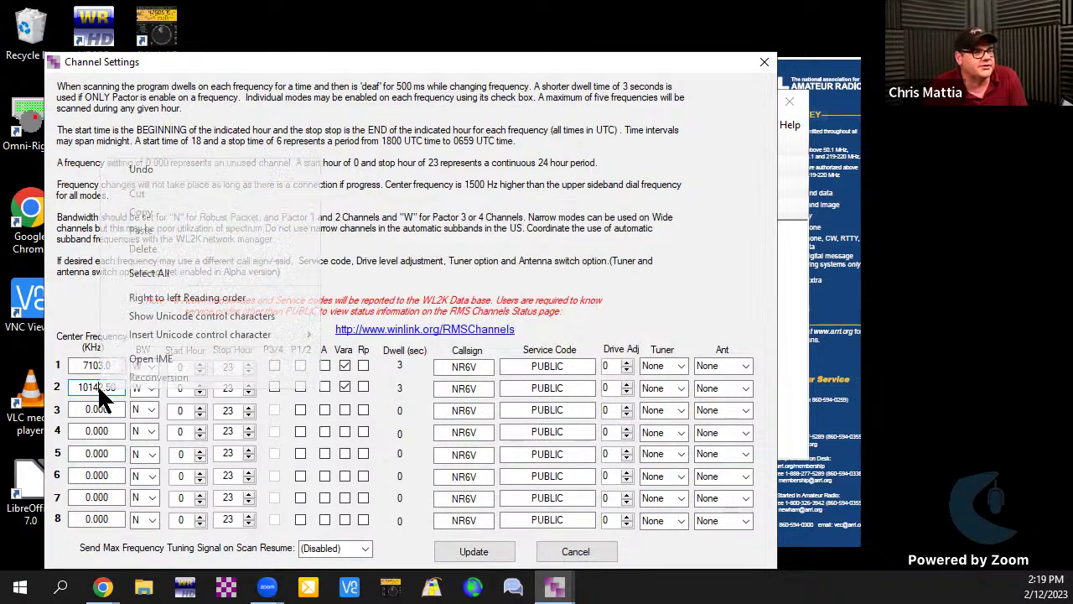
key("Escape")
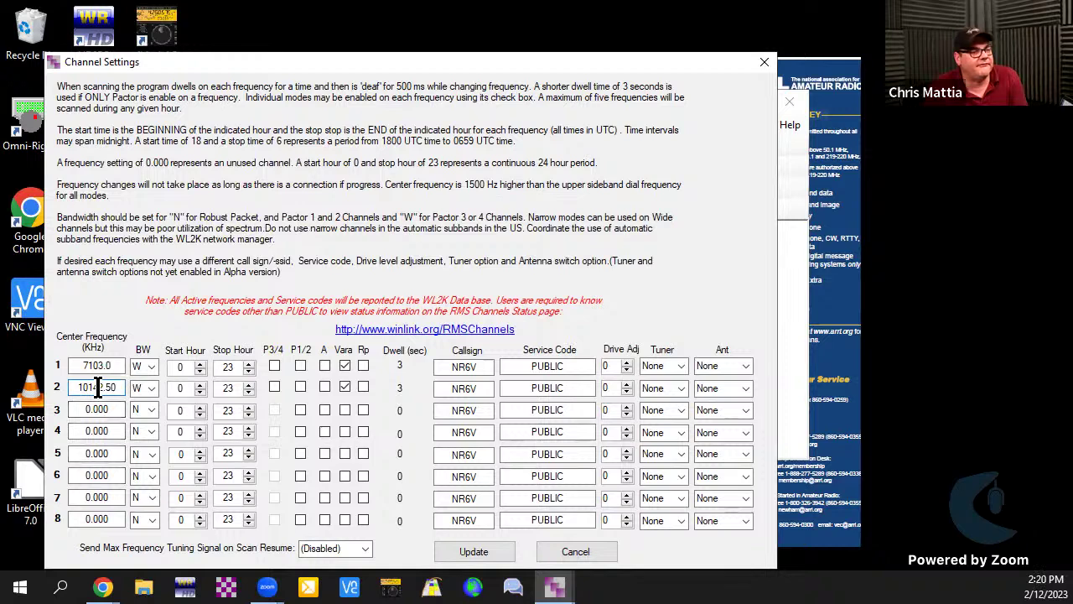
left_click_drag(97, 387, 103, 387)
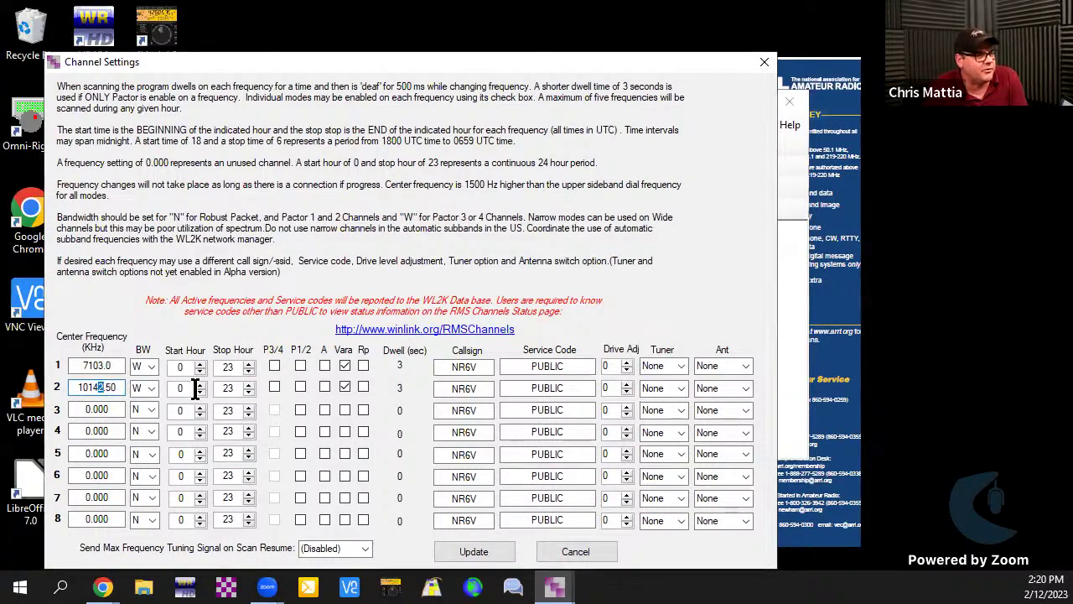
type("3")
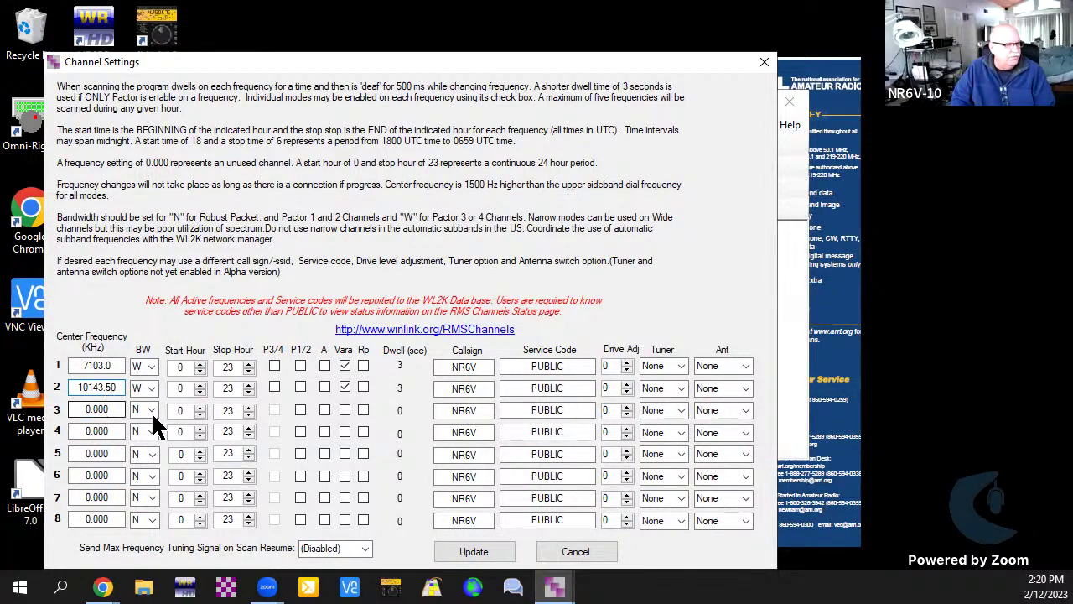
left_click(474, 554)
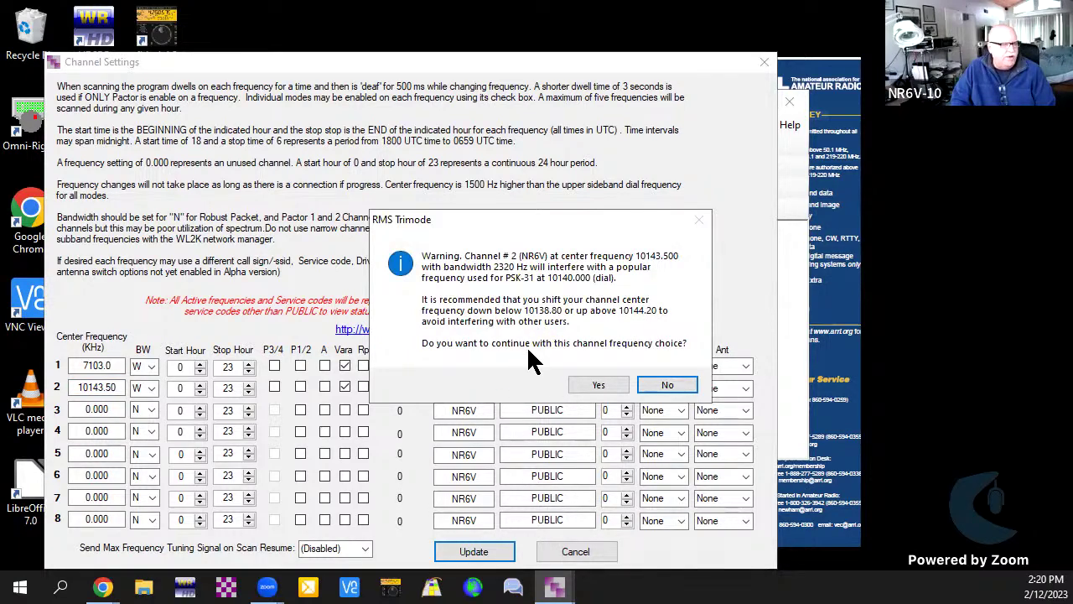
left_click(667, 385)
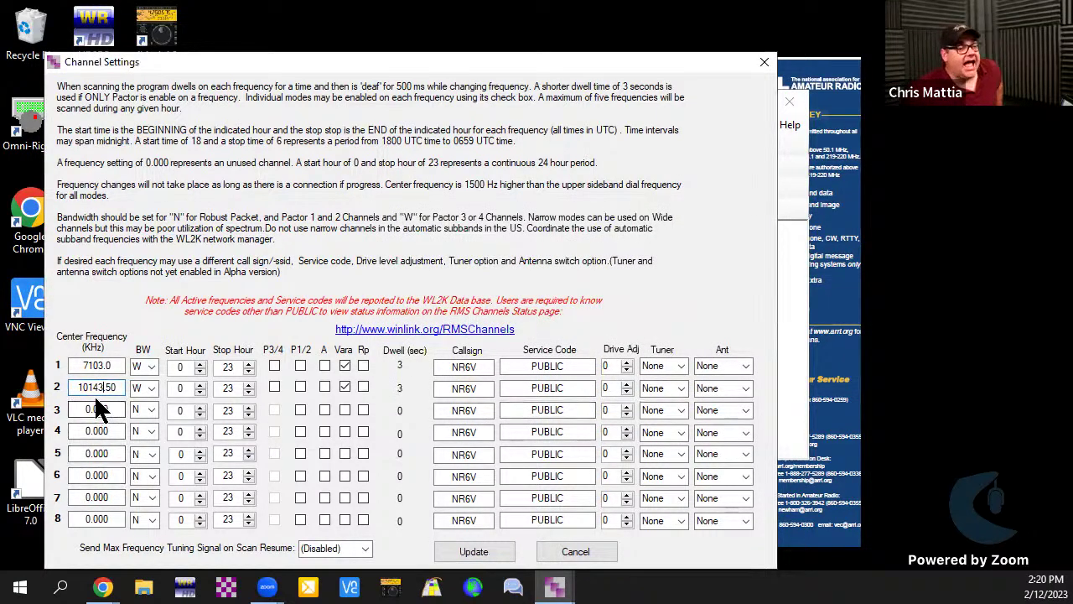
Step: Try to save channel 2 with center frequency 10138.8 kHz, declining to continue with that frequency choice
left_click_drag(98, 386, 105, 387)
key("BackSpace")
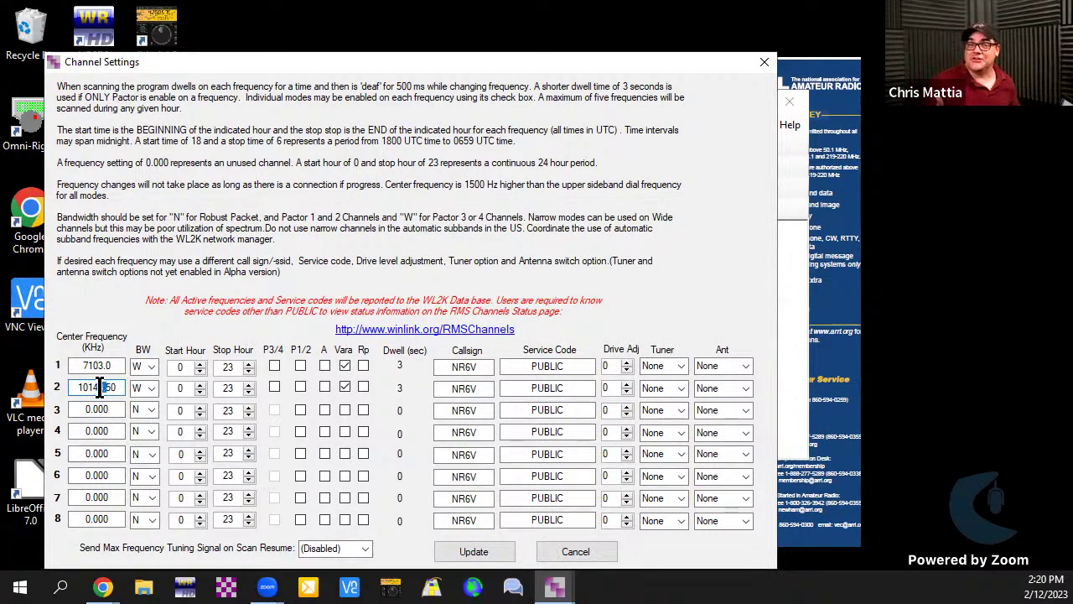
type("3")
left_click_drag(93, 386, 136, 388)
type("35.8")
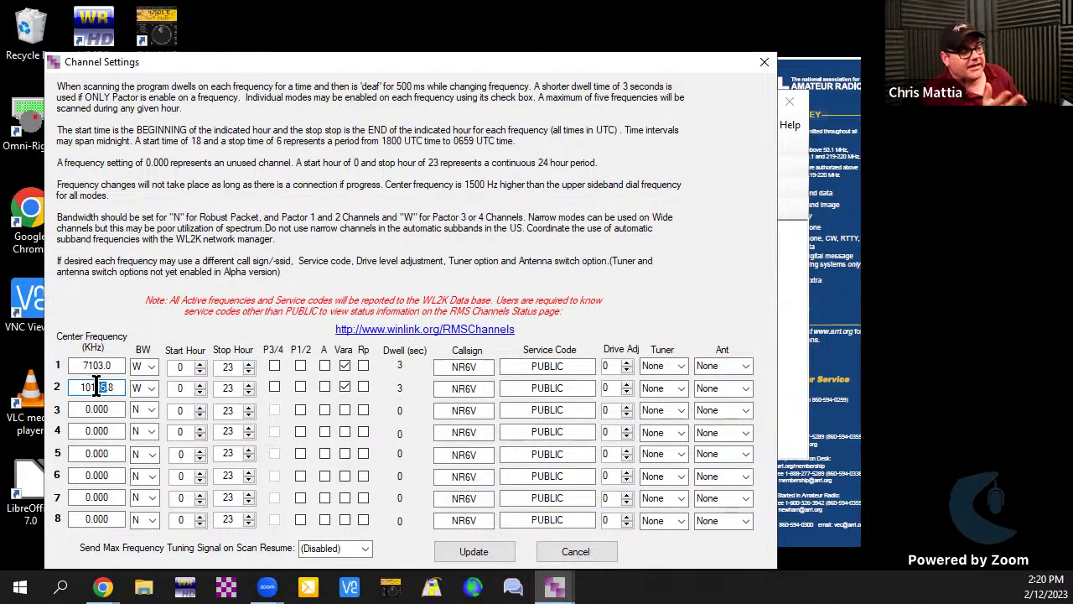
left_click_drag(107, 387, 99, 386)
type("8")
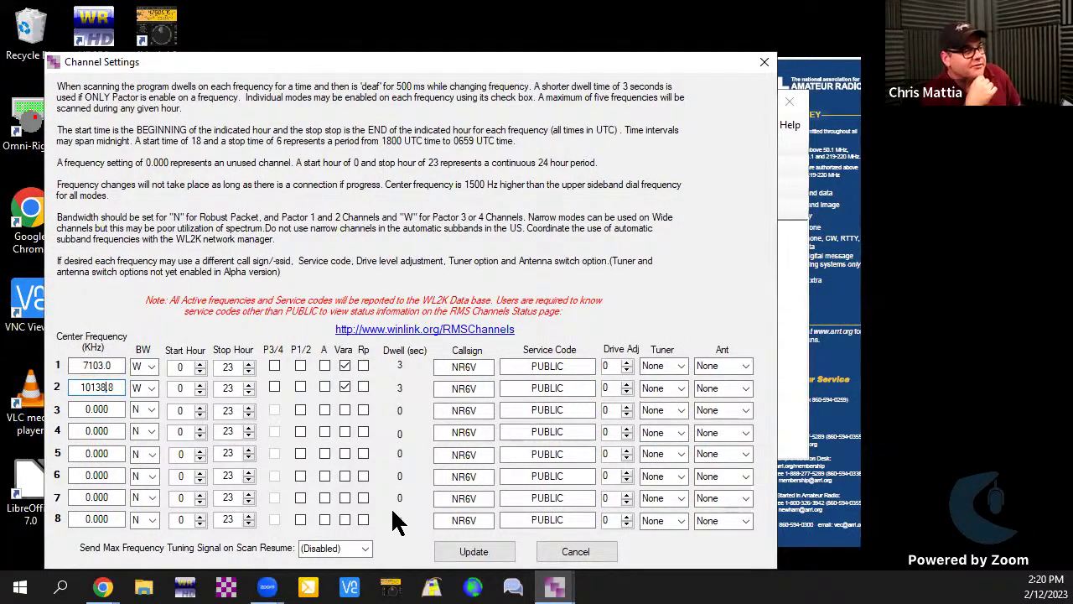
type(".")
left_click(483, 549)
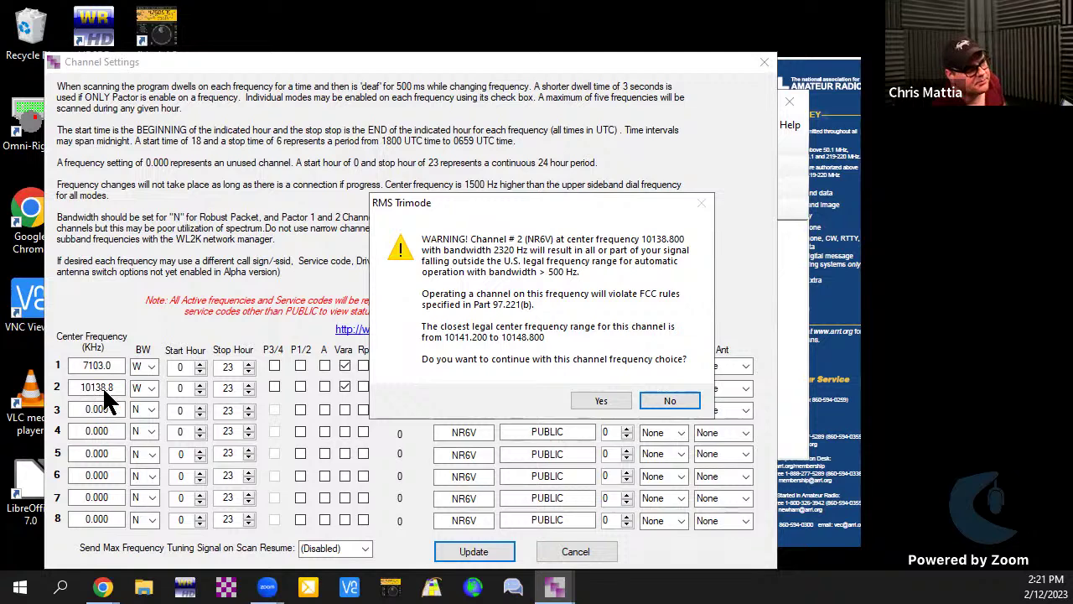
left_click(675, 403)
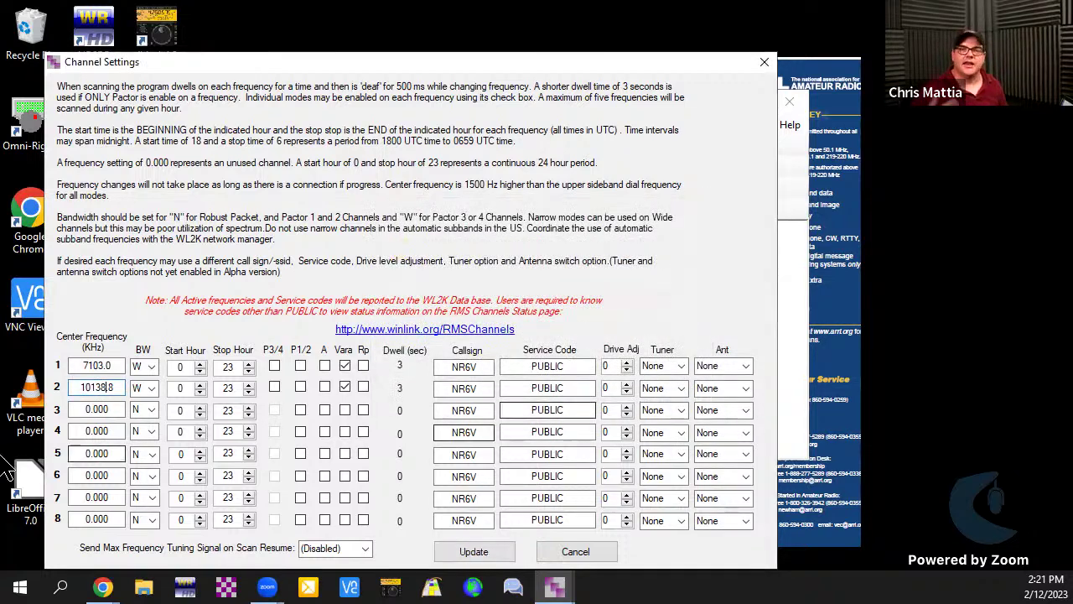
Step: Clear channel 2's center frequency, disable its Vara mode, and save the channel settings
left_click_drag(81, 388, 114, 387)
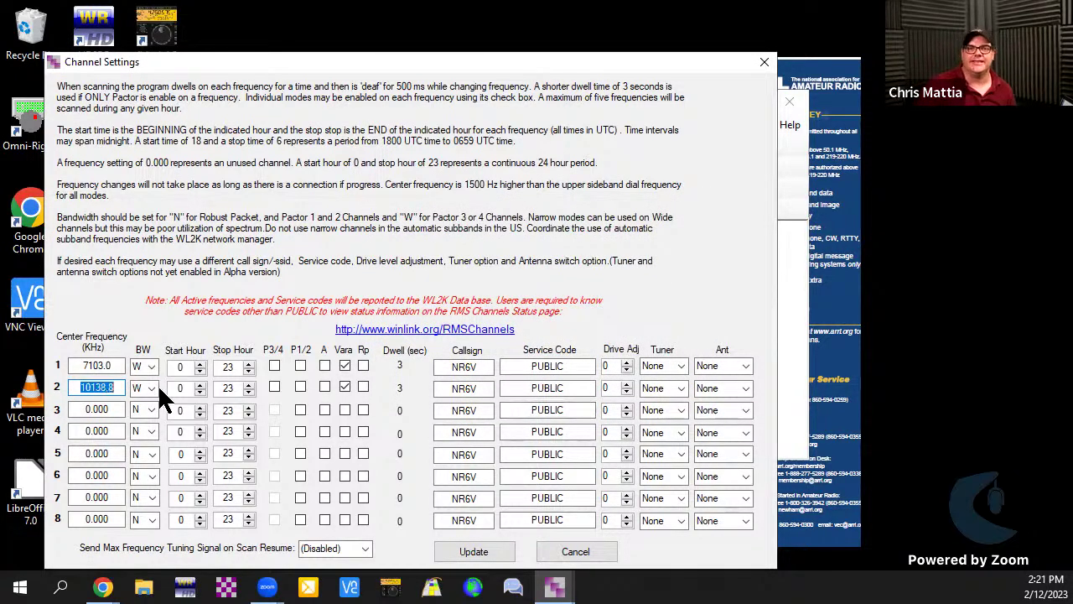
key("BackSpace")
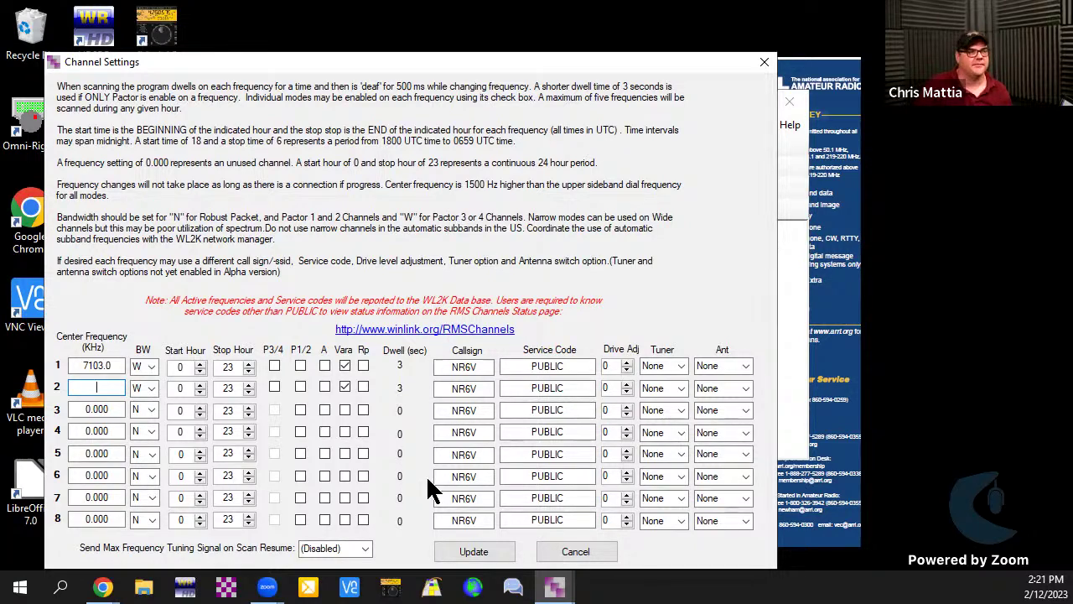
left_click(342, 386)
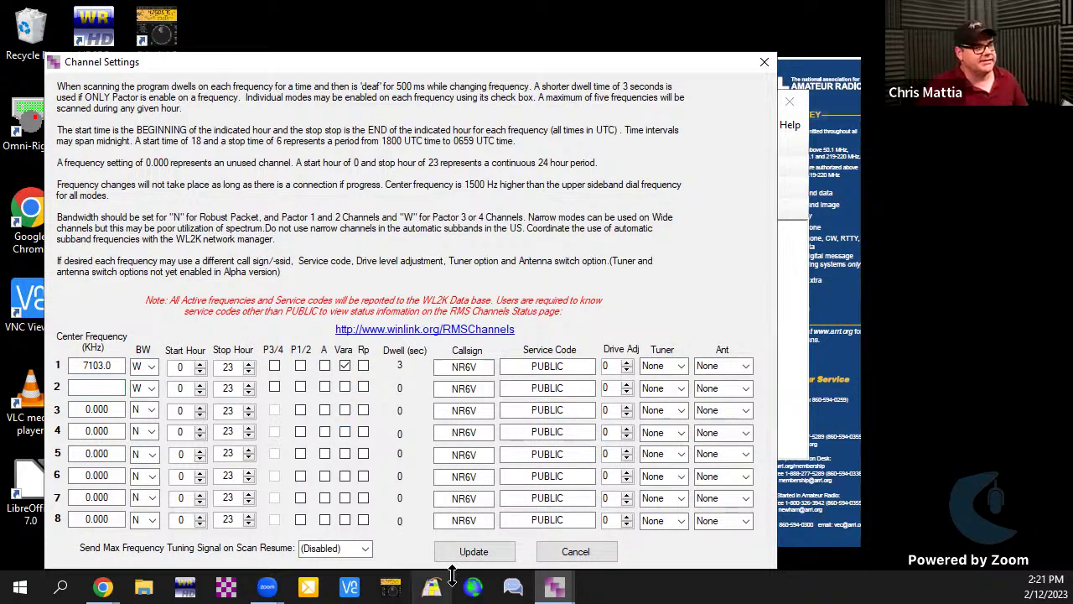
left_click(474, 551)
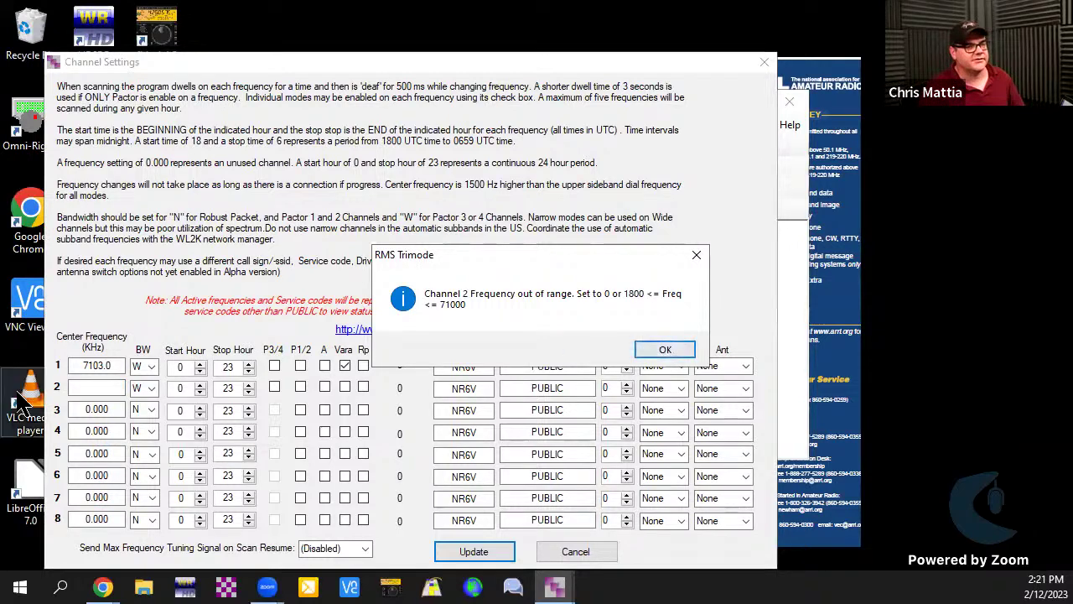
left_click(119, 388)
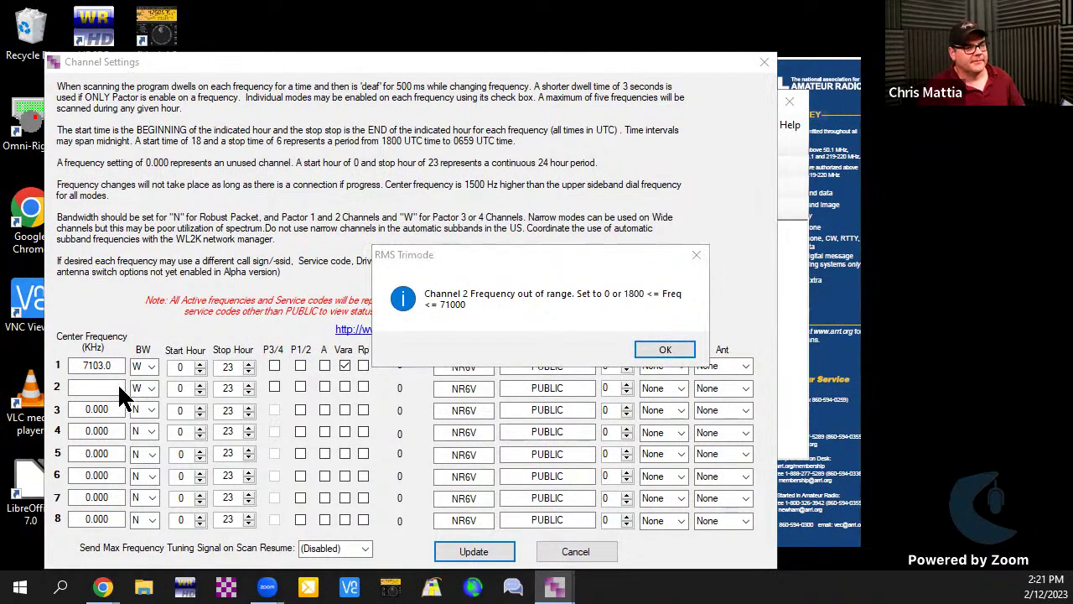
left_click(647, 351)
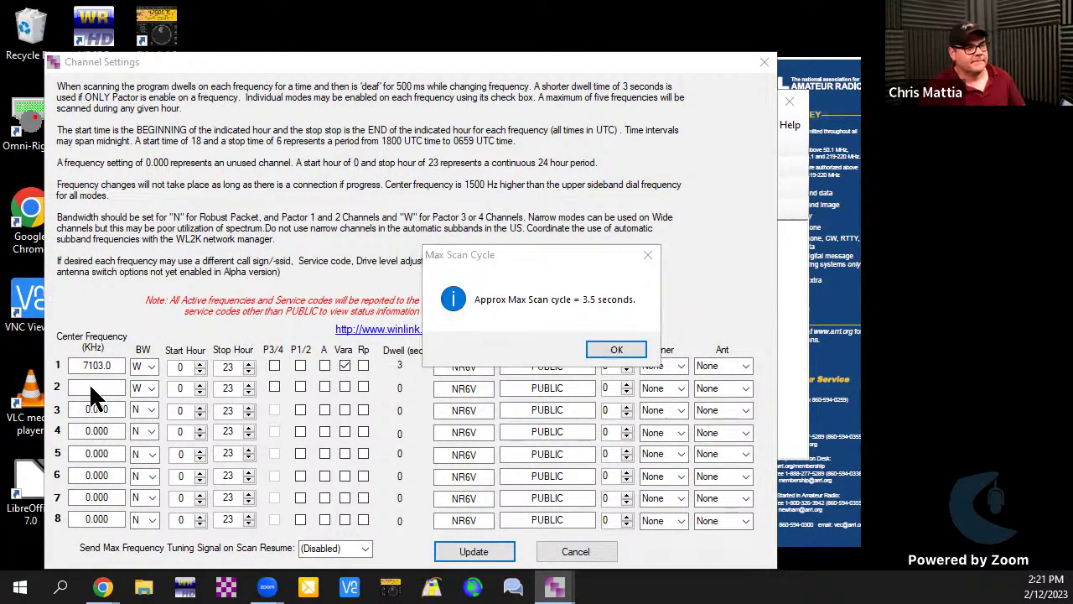
left_click(612, 347)
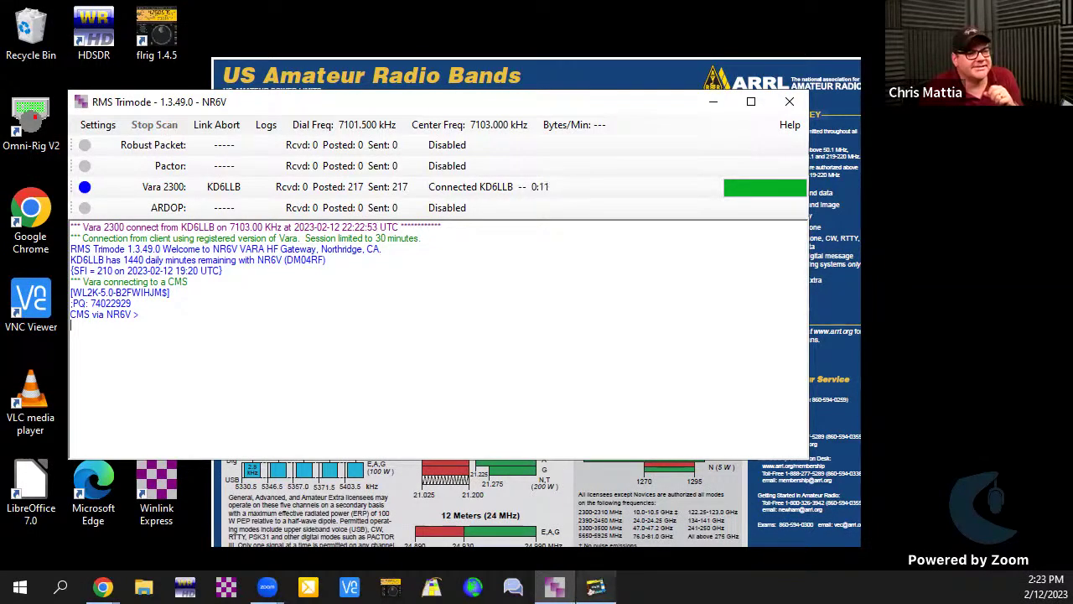
Step: Switch to the VARA HF modem window and move it aside so the RMS Trimode session log is readable
left_click(596, 587)
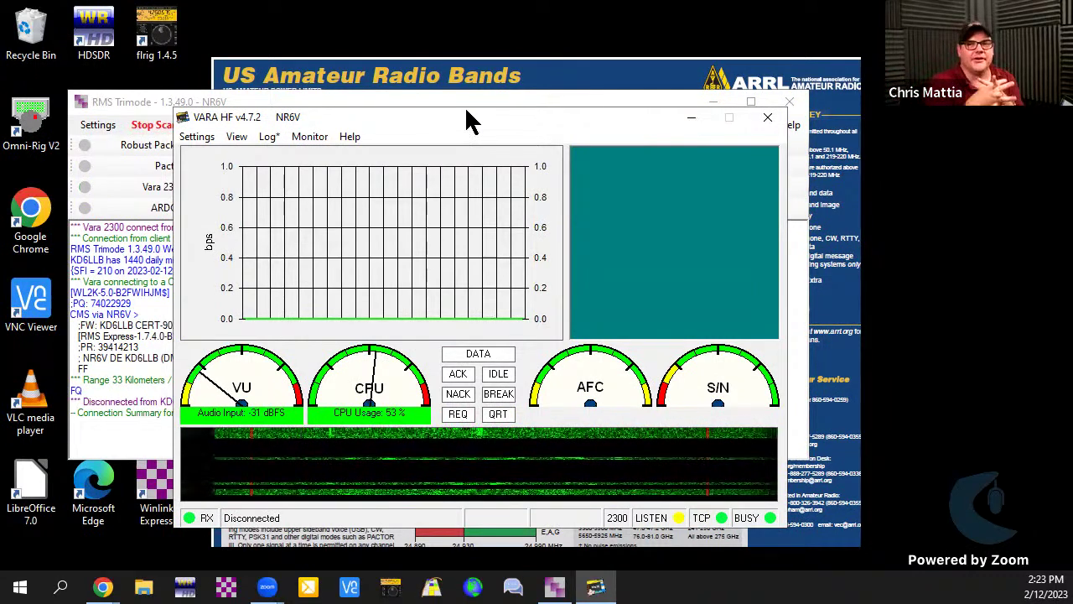
left_click_drag(472, 117, 720, 142)
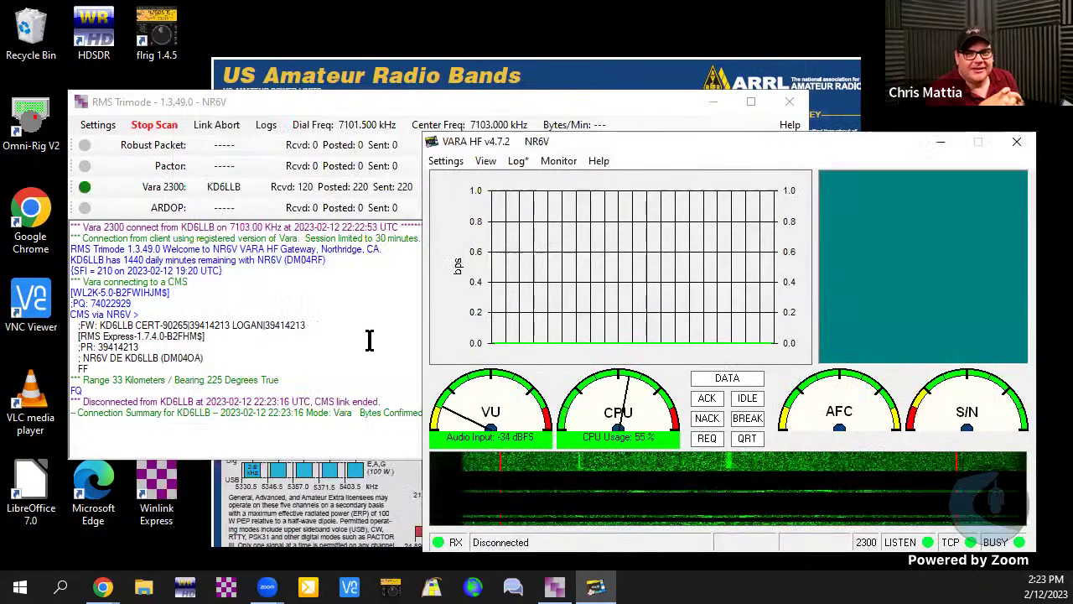
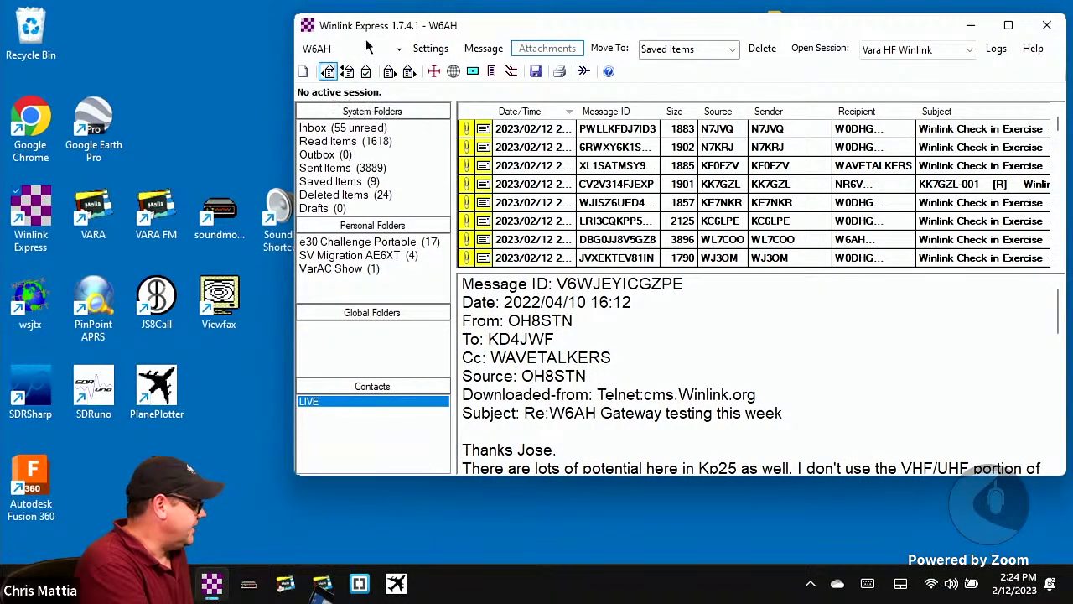
Step: In Winlink Express, run a Telnet Winlink session, download the selected pending messages, and close the session
left_click(899, 48)
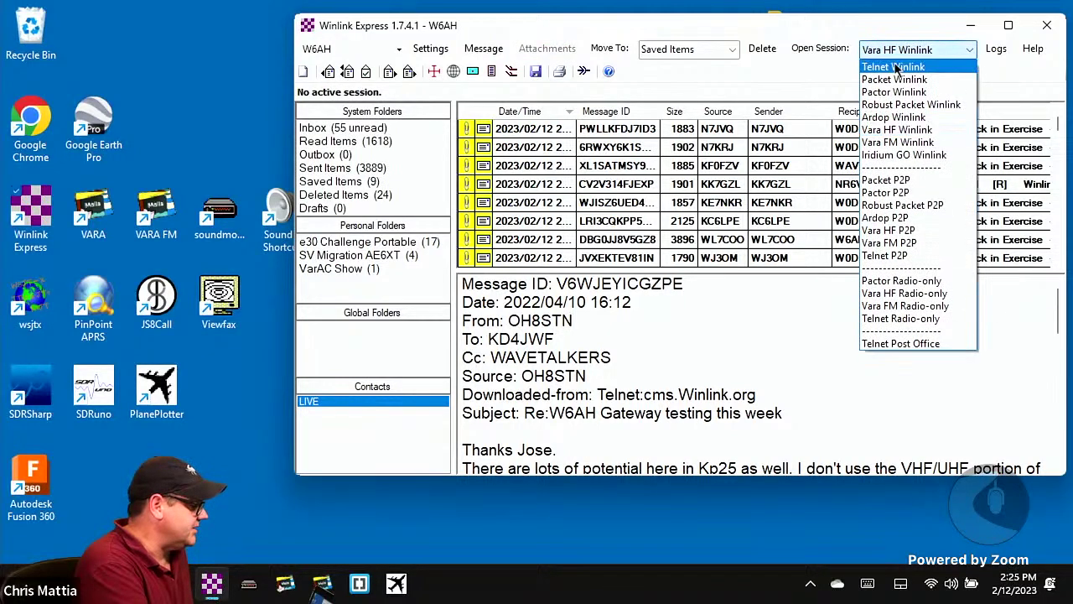
left_click(894, 67)
left_click(829, 48)
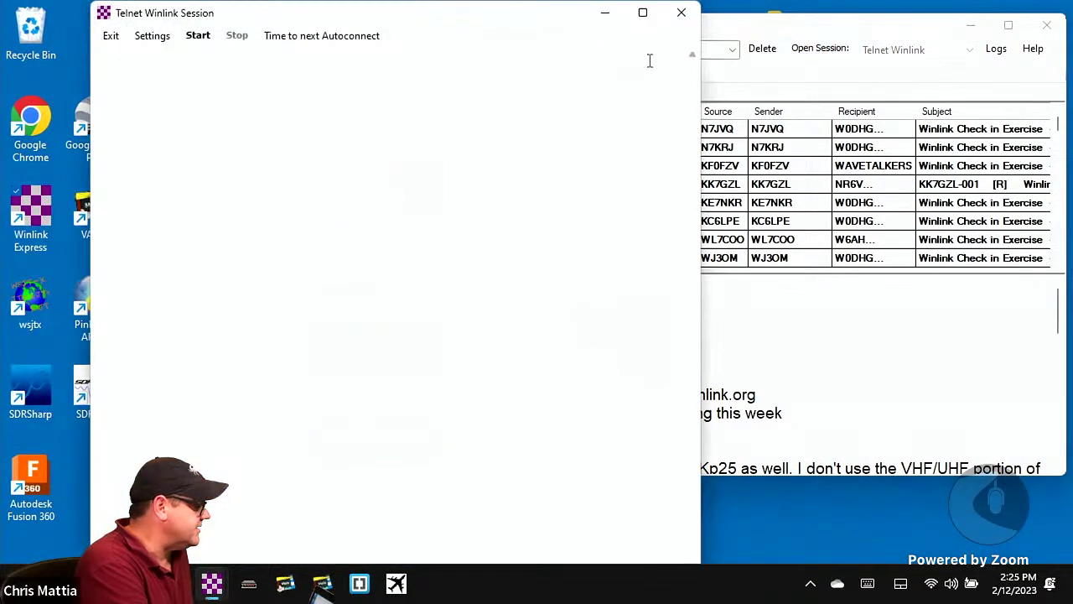
left_click(197, 35)
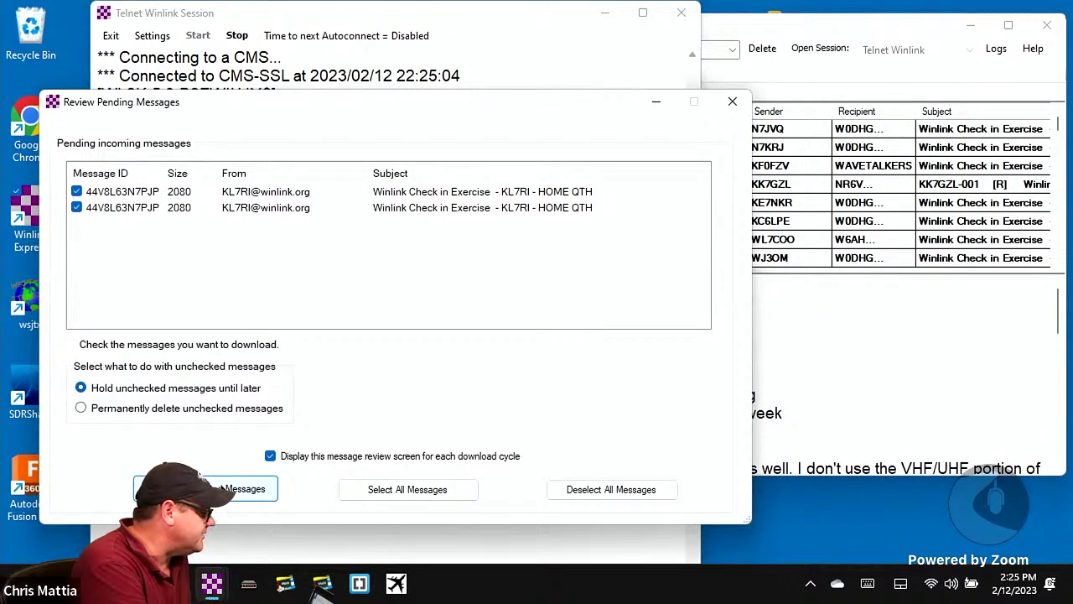
left_click(221, 486)
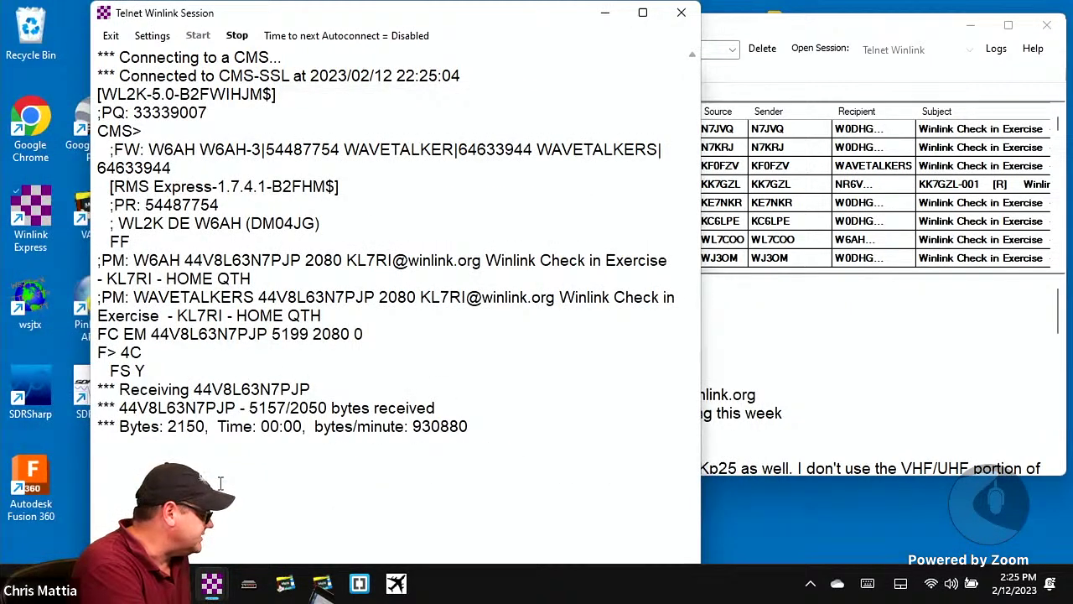
left_click(681, 15)
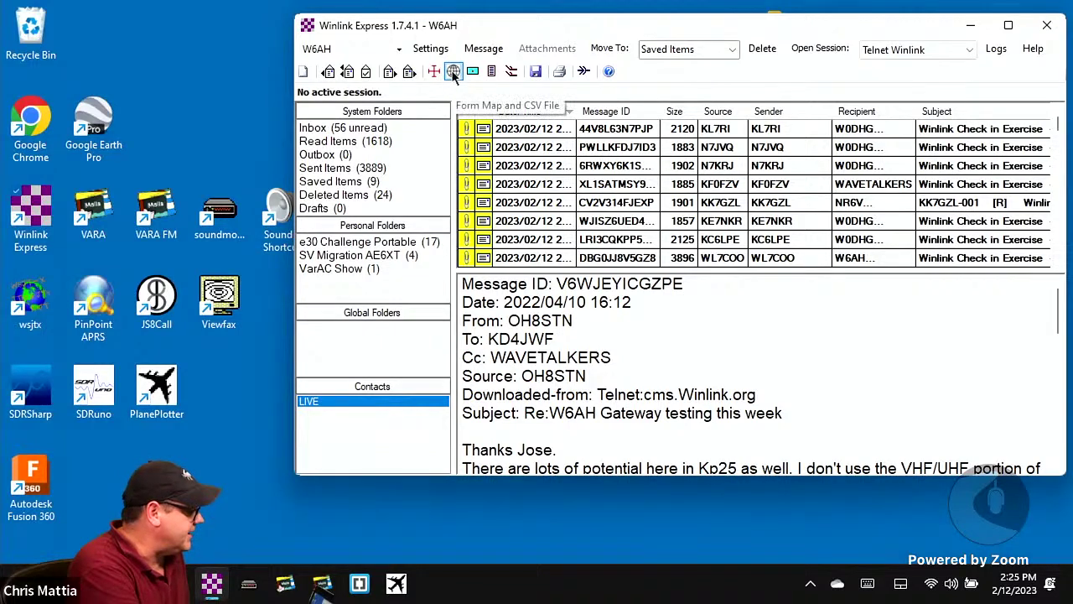
Step: Display the map of Winlink Check In reports, save its filter for reports from the last 24 hours, and maximize the map
left_click(453, 72)
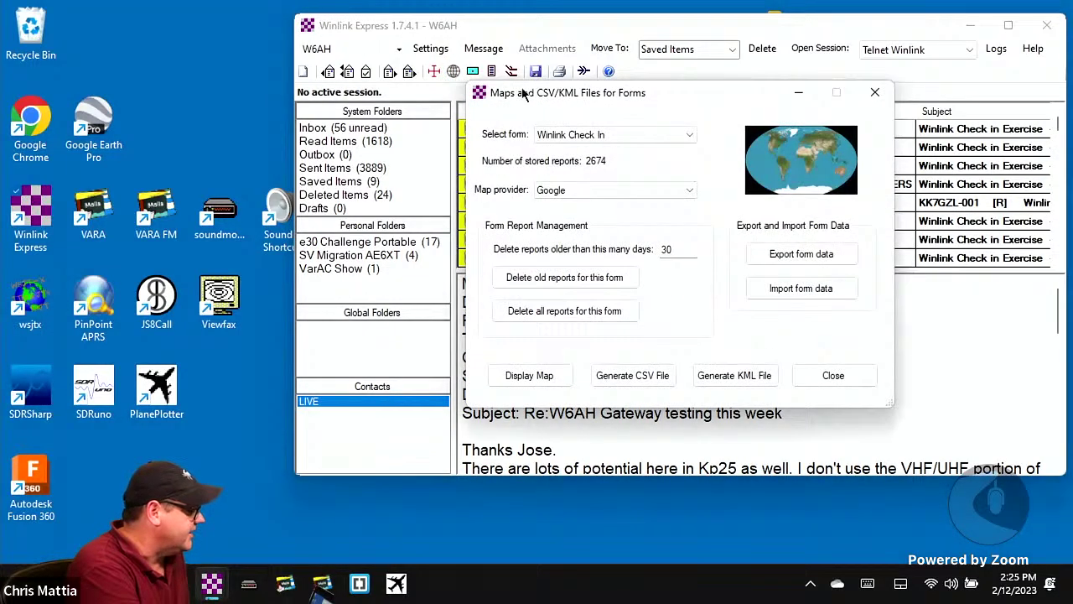
left_click(527, 374)
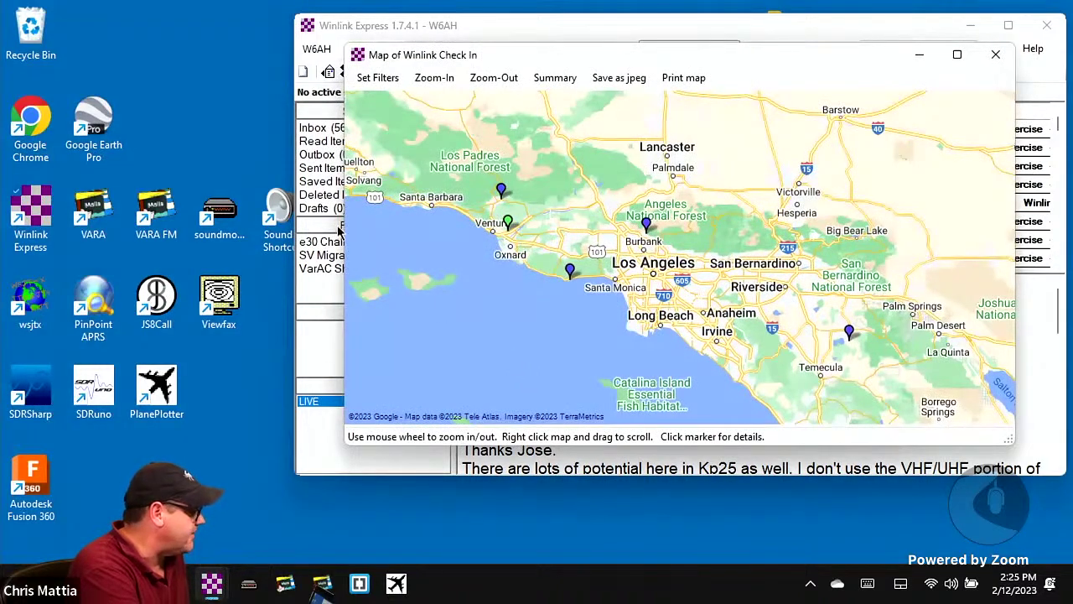
left_click(386, 79)
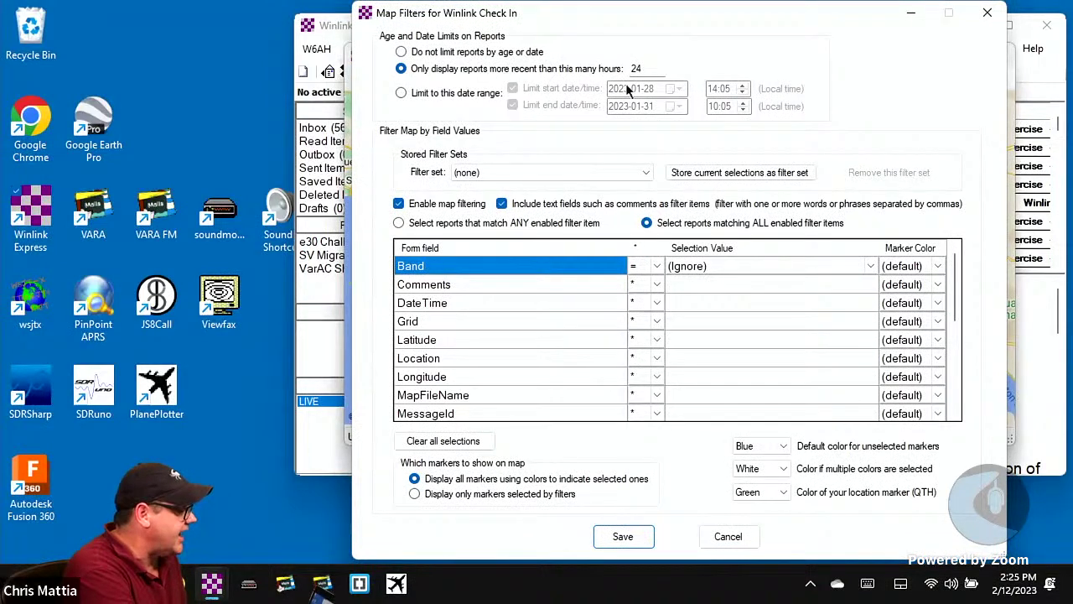
left_click(623, 536)
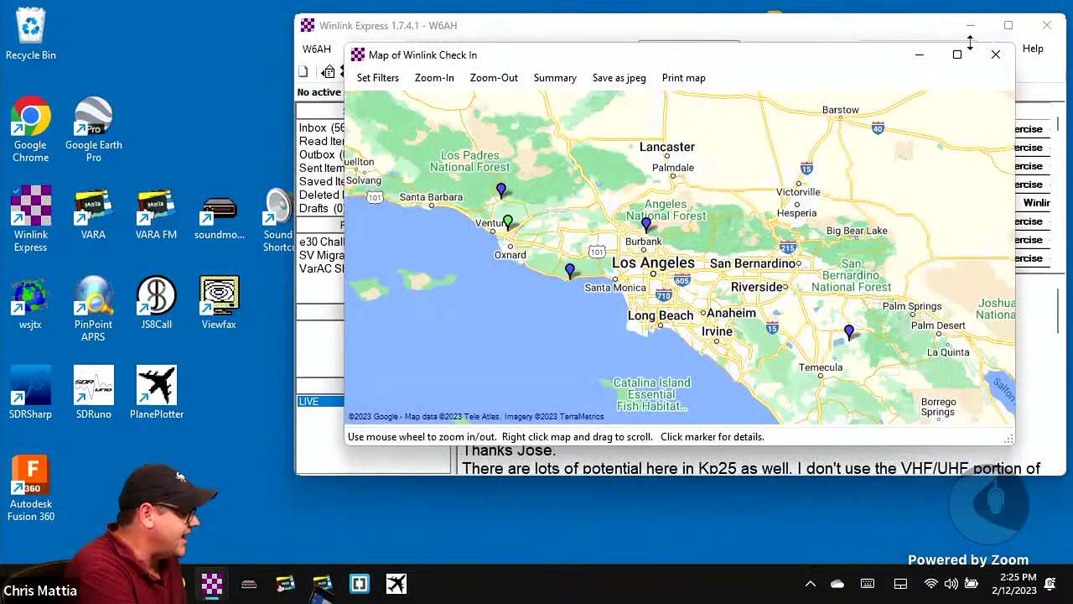
left_click(953, 54)
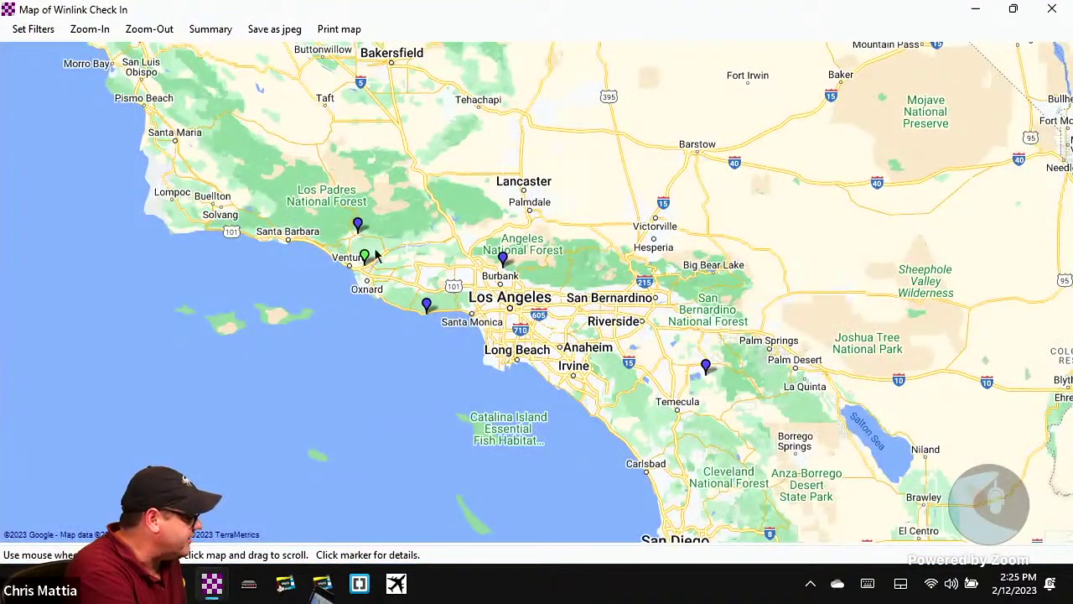
Step: Inspect the report details of the check-in markers around Southern California
mouse_move(358, 228)
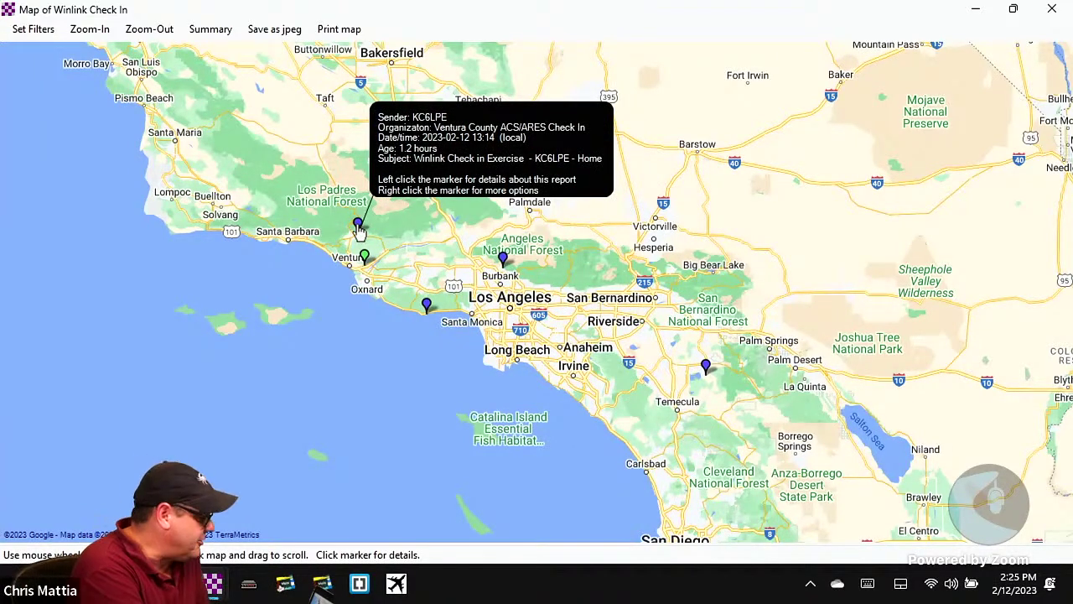
mouse_move(428, 309)
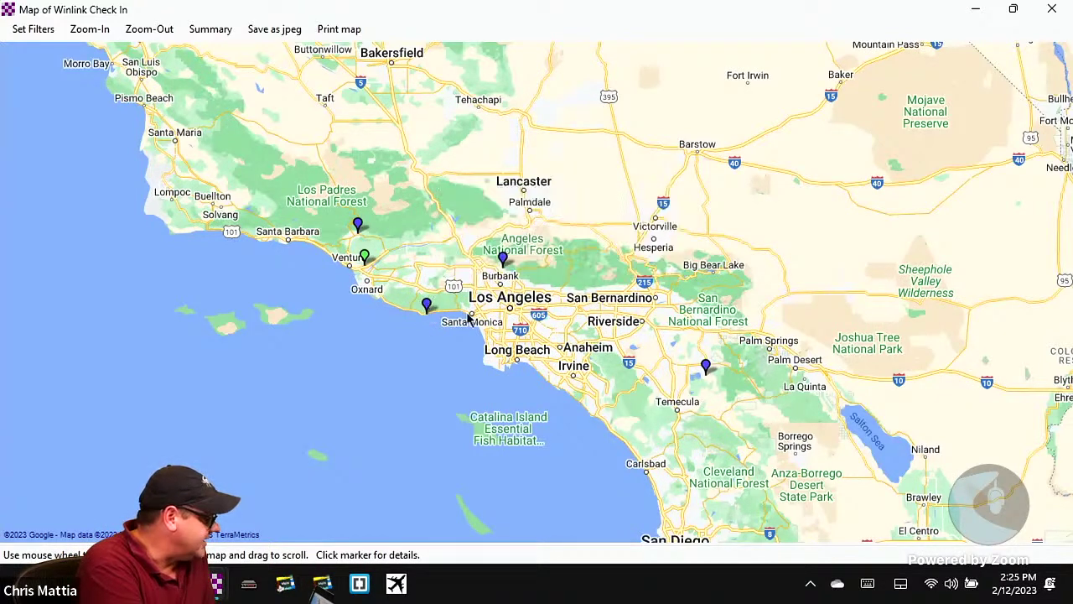
mouse_move(504, 259)
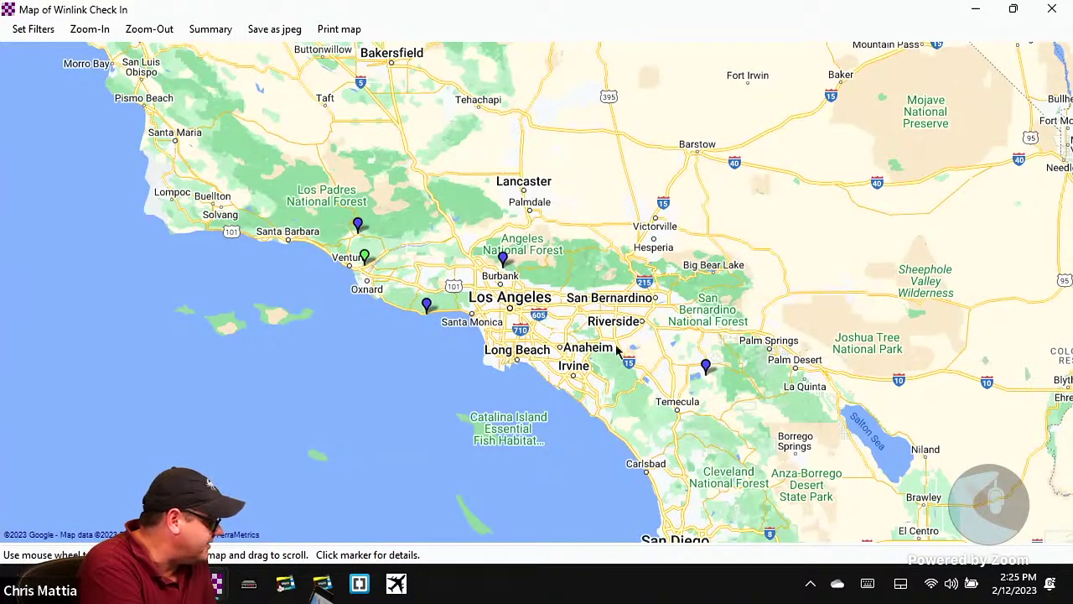
mouse_move(707, 367)
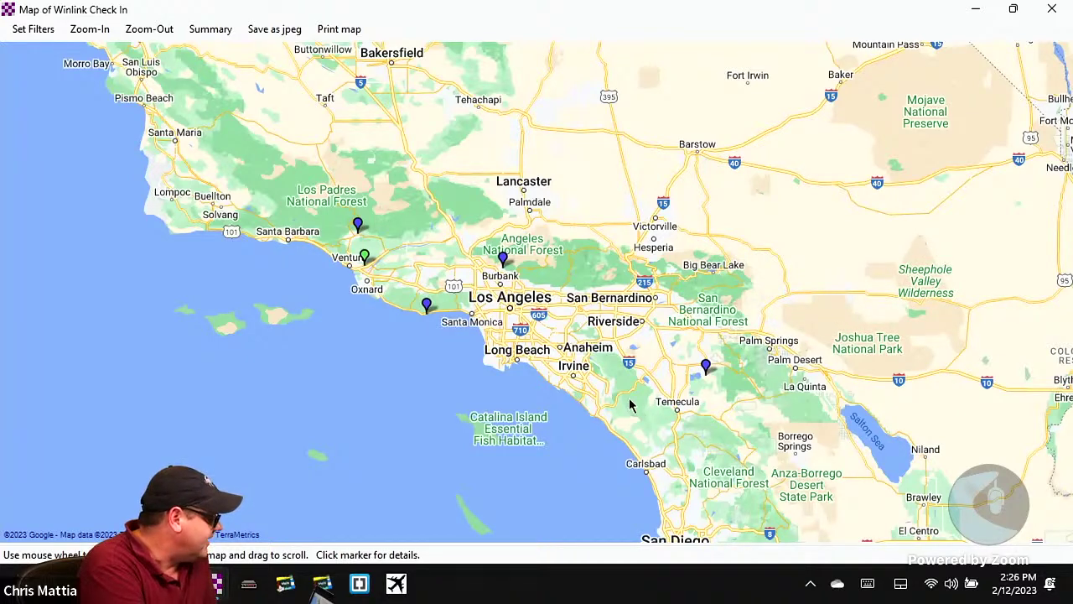
Step: Examine the check-in markers on the world map, inspecting reports in New Zealand, the Philippines and central Europe
left_click(152, 32)
left_click(152, 32)
left_click(153, 32)
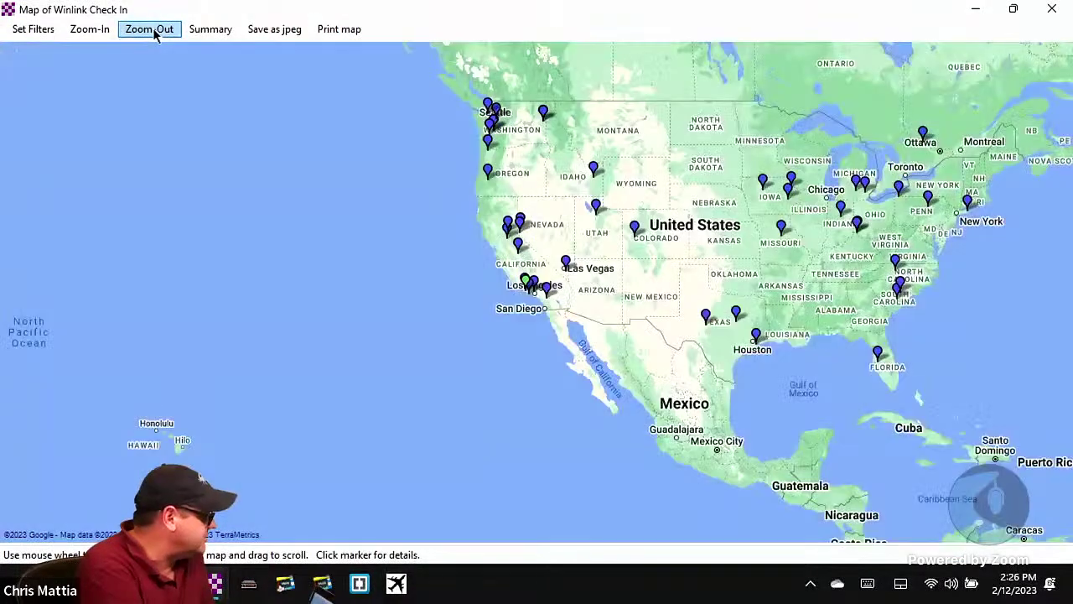
left_click(153, 32)
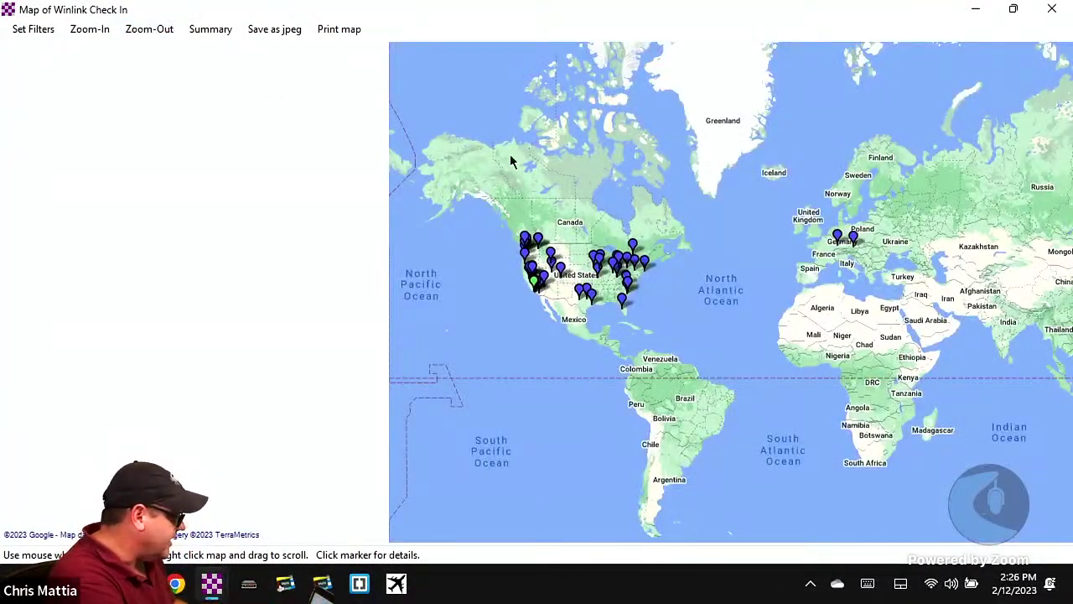
left_click_drag(532, 151, 247, 143)
mouse_move(949, 459)
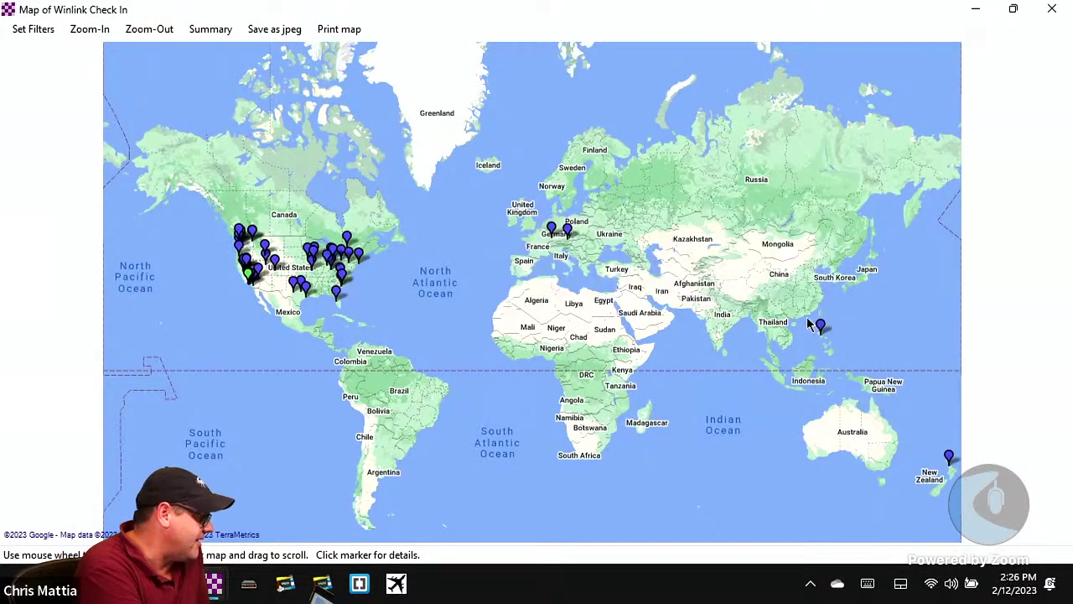
mouse_move(822, 329)
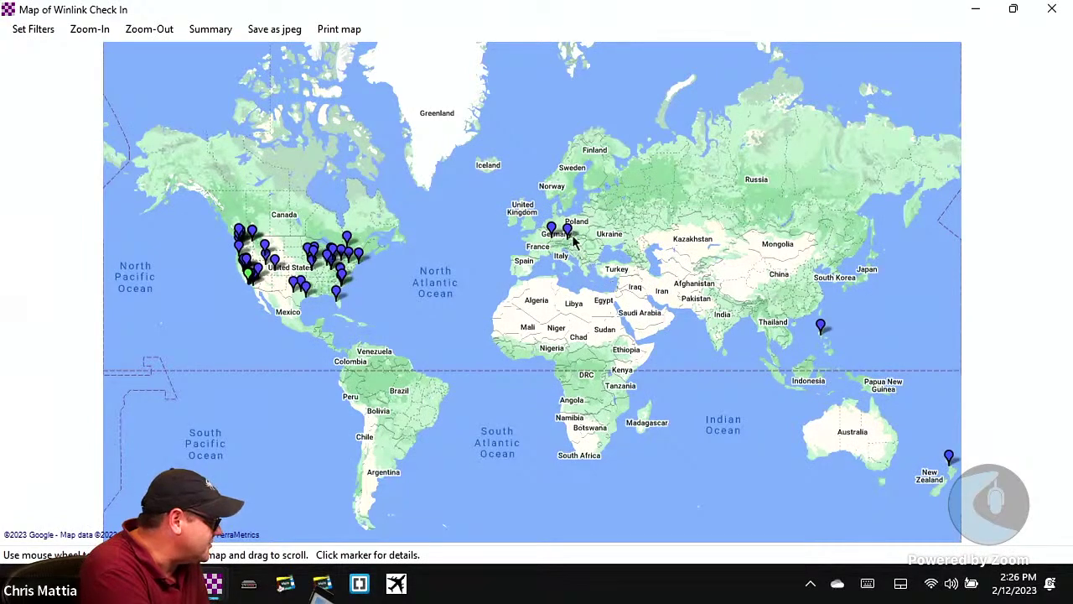
mouse_move(570, 238)
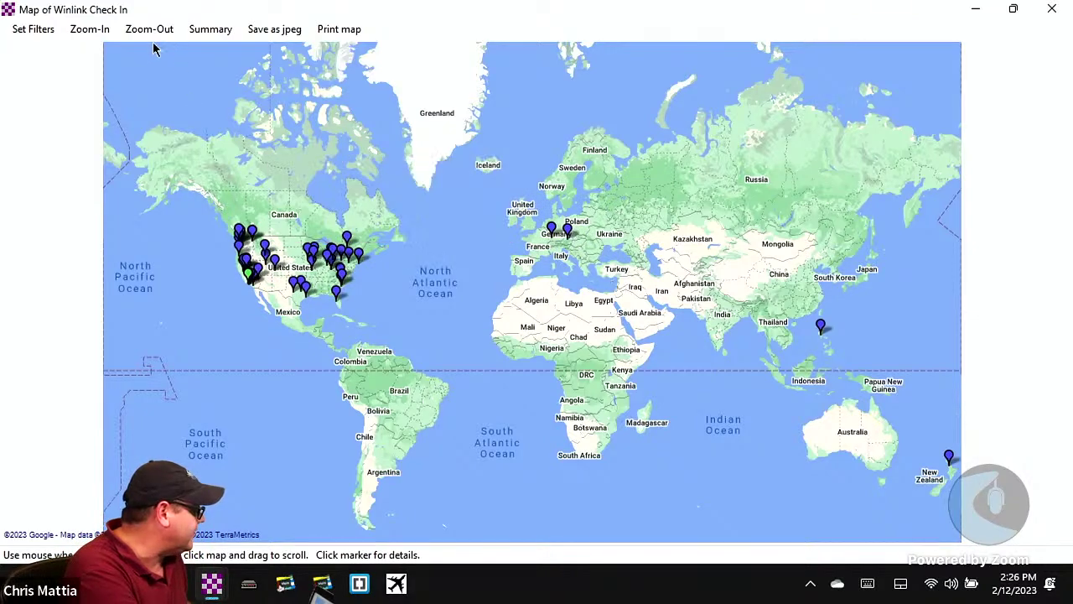
Step: Examine the check-in markers across North America, inspecting the report near Ottawa
left_click(89, 30)
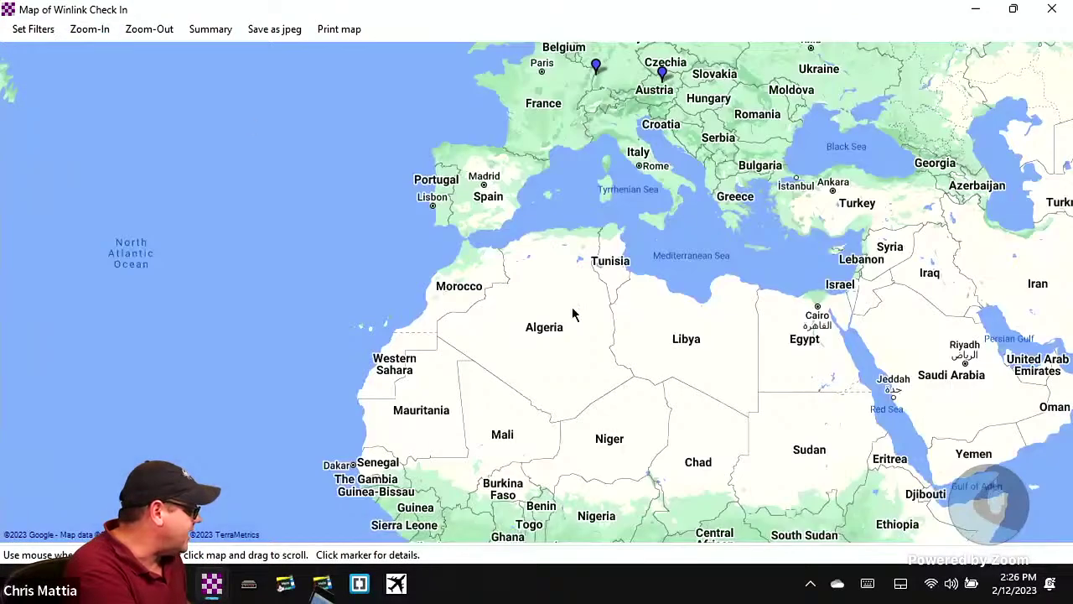
left_click_drag(574, 309, 1069, 331)
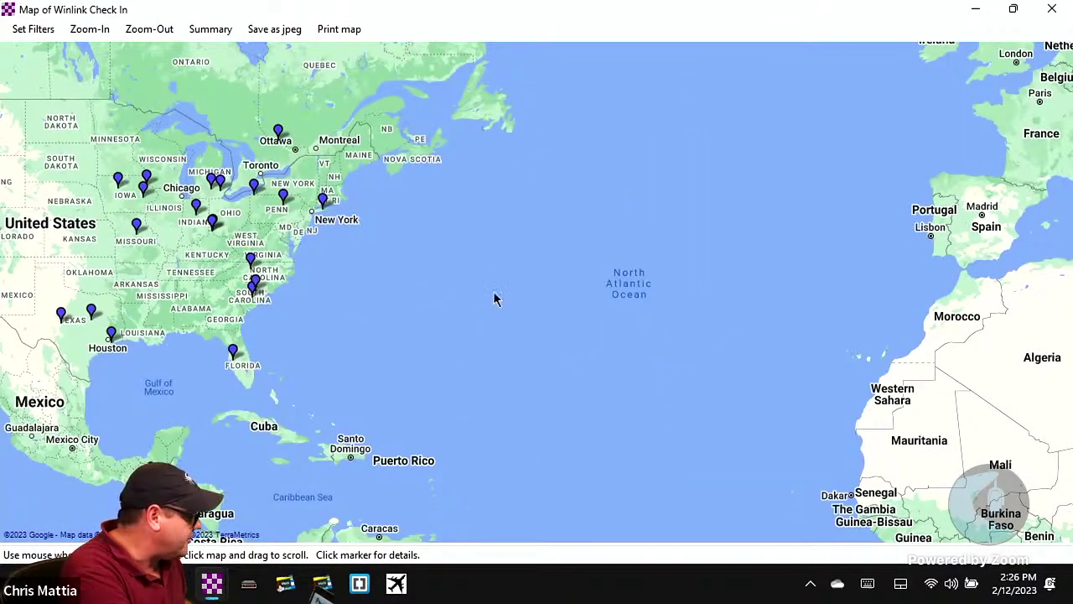
left_click_drag(433, 302, 920, 317)
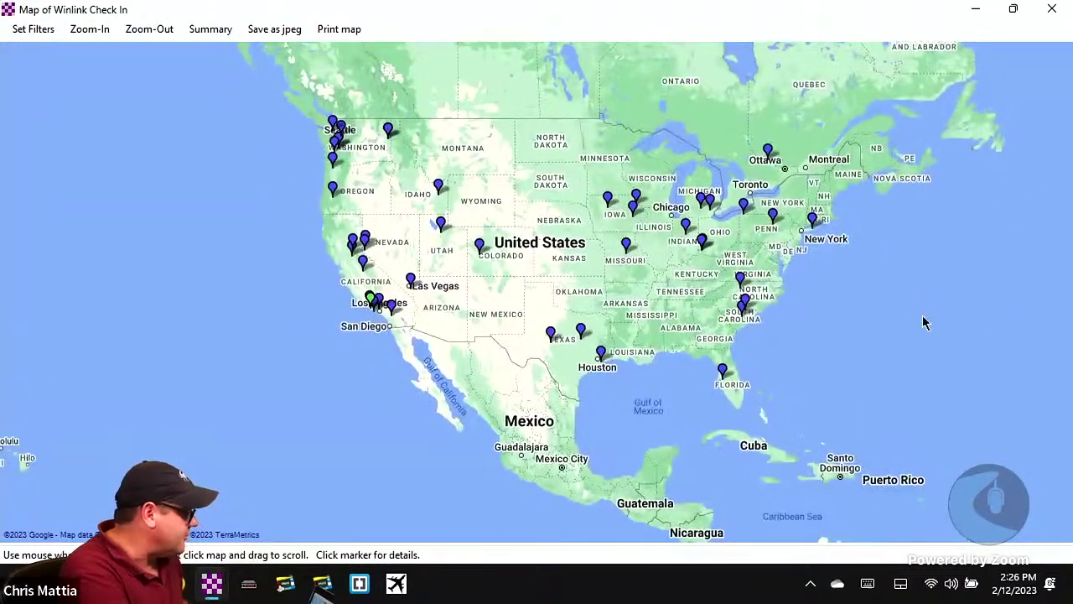
mouse_move(768, 159)
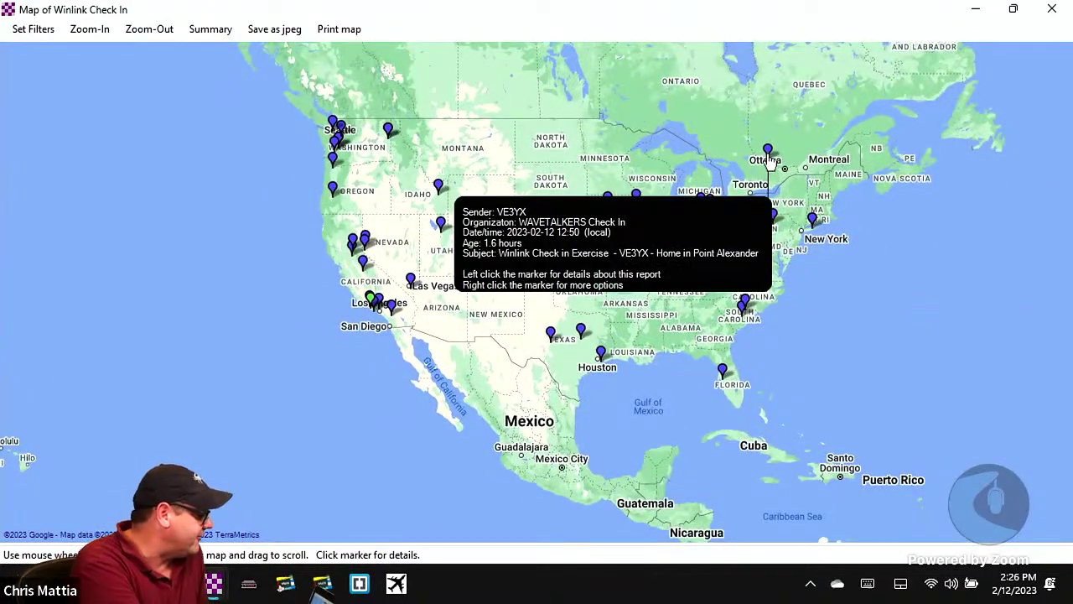